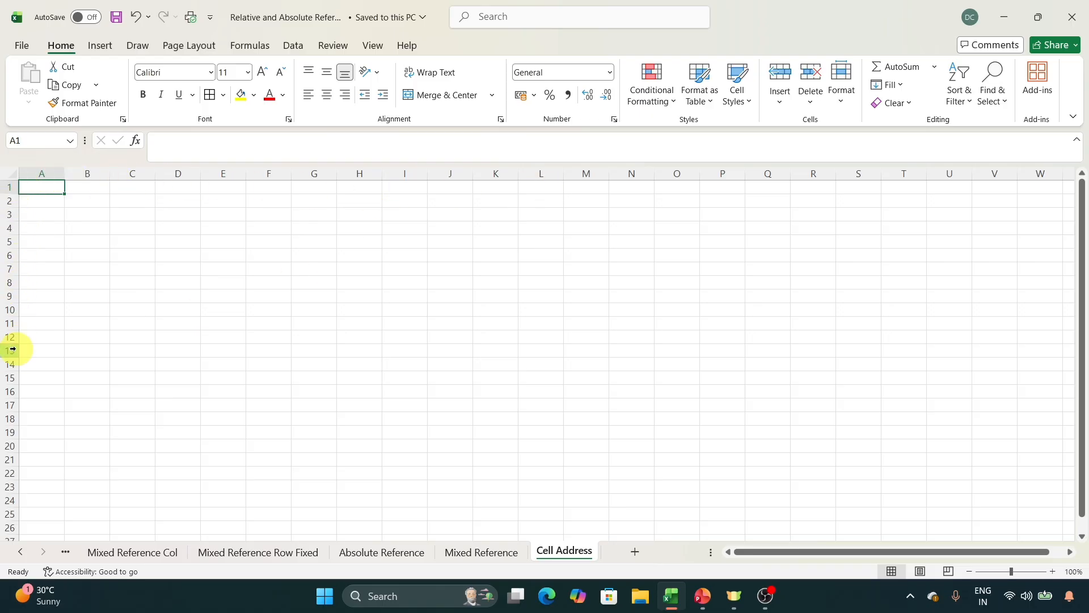
Select cells H4 and M7 to read their addresses, and open the Definition sheet.
click(342, 230)
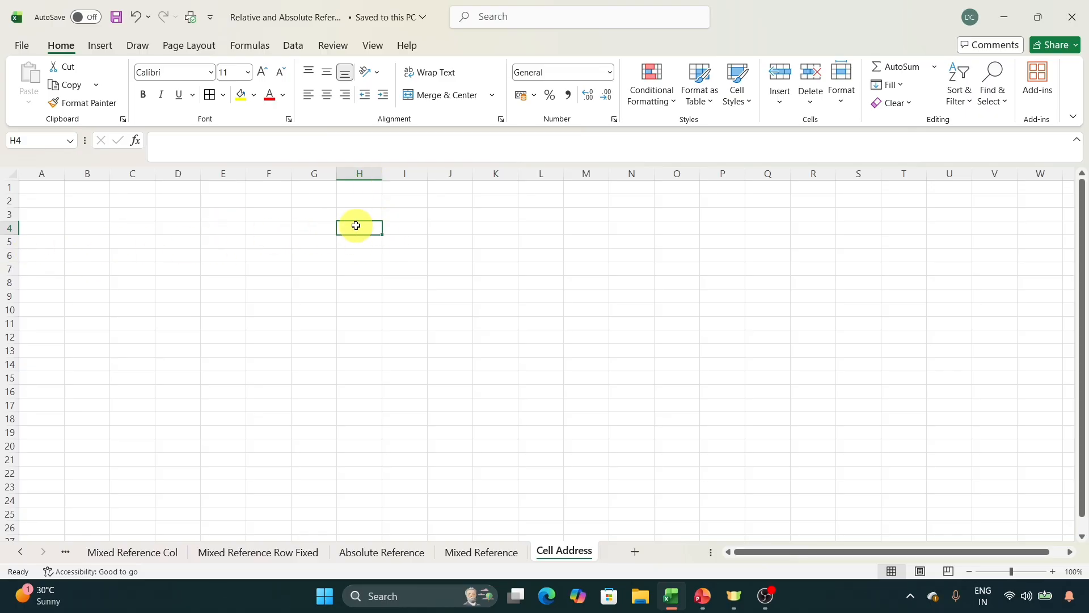
click(577, 271)
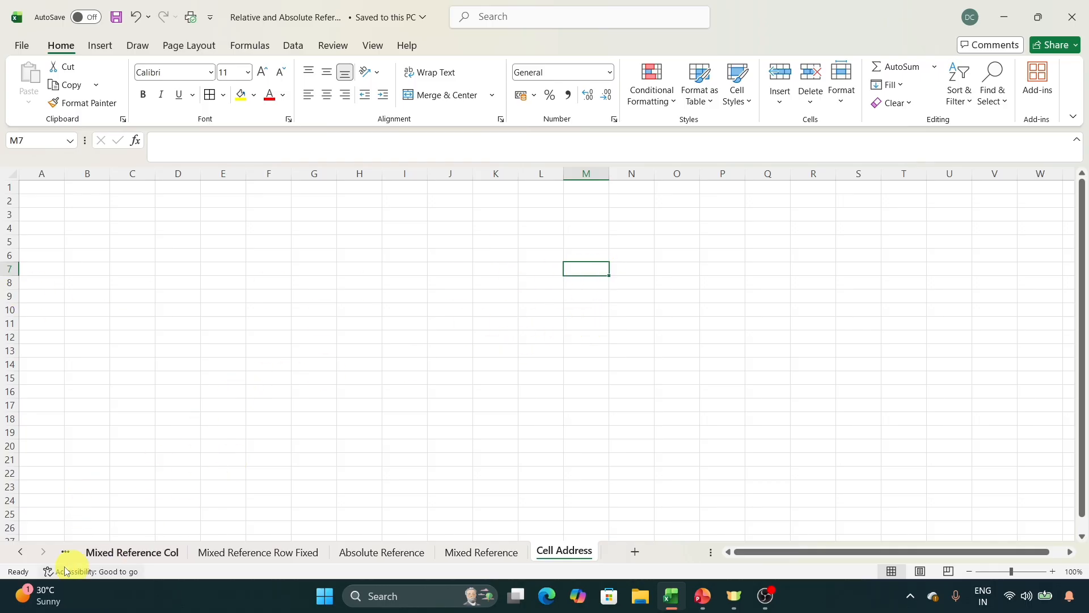
click(20, 551)
click(94, 551)
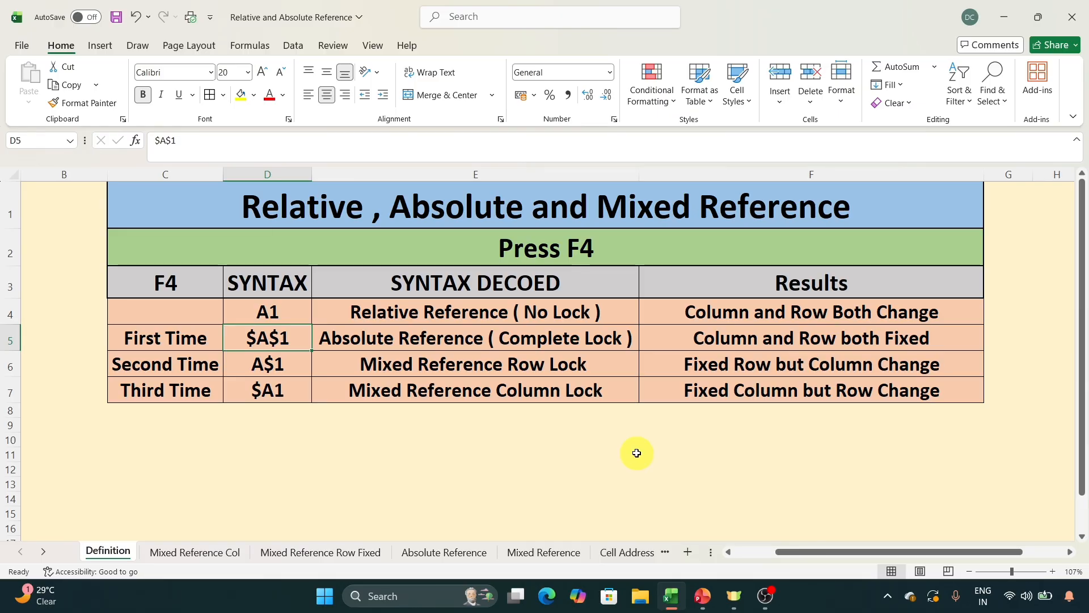
Examine the relative reference row and the names of the absolute and mixed reference types in the Definition table.
click(455, 311)
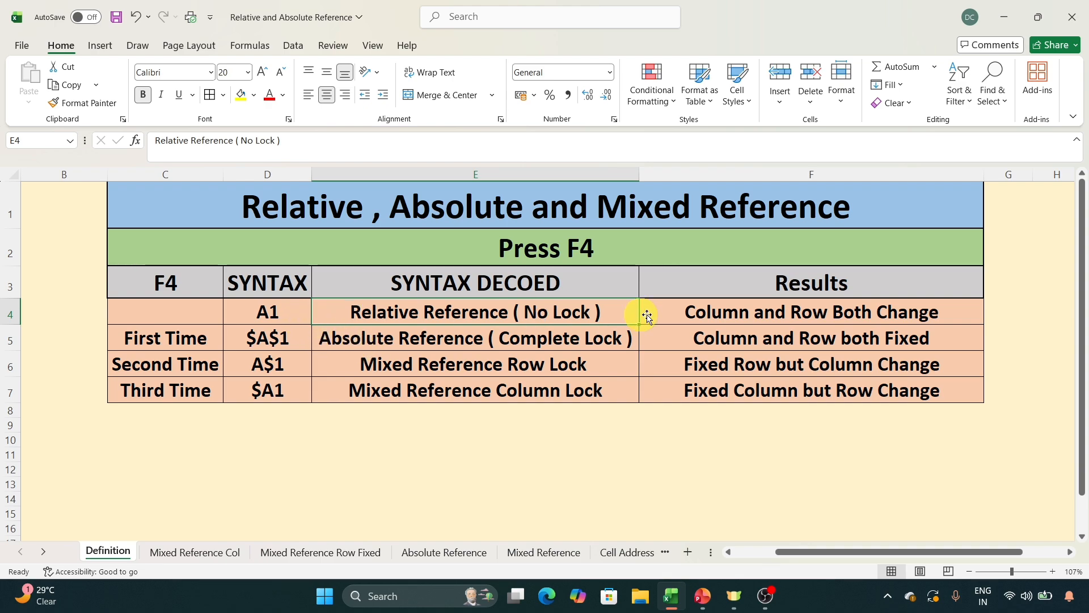
click(695, 311)
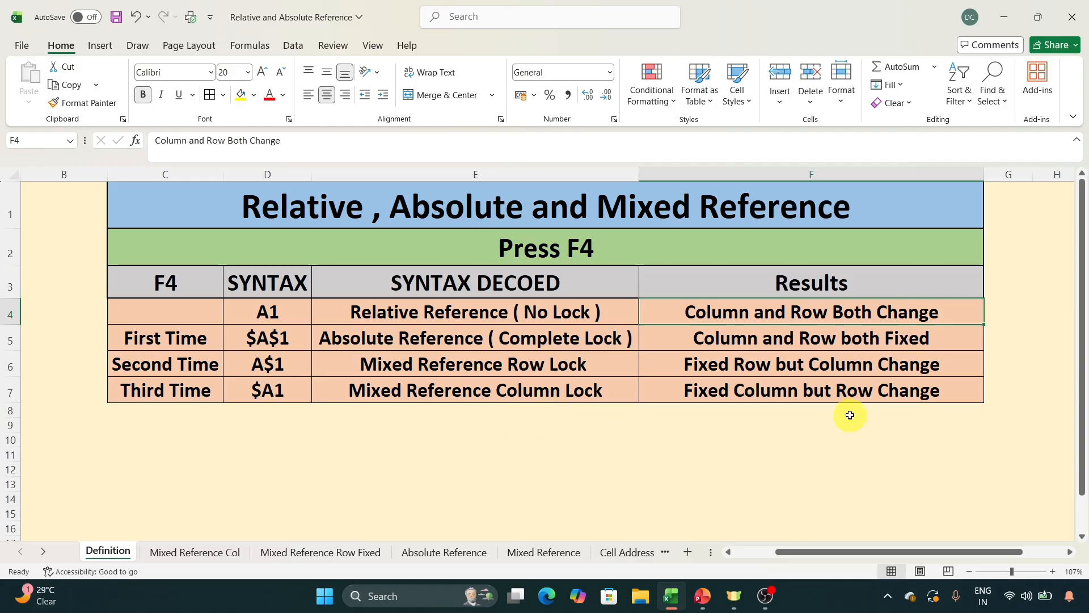
click(333, 336)
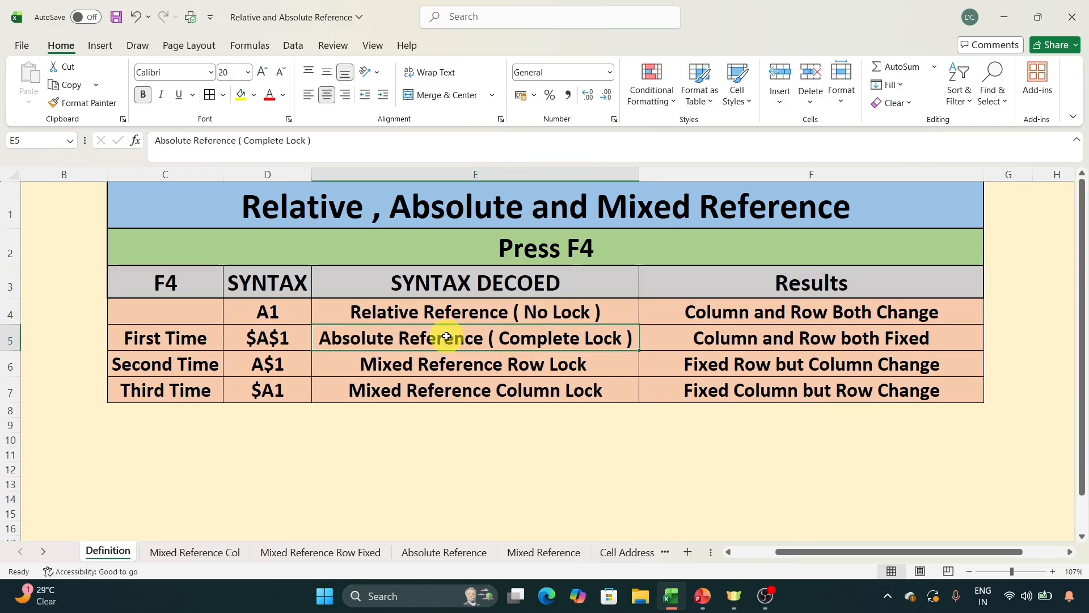
click(417, 364)
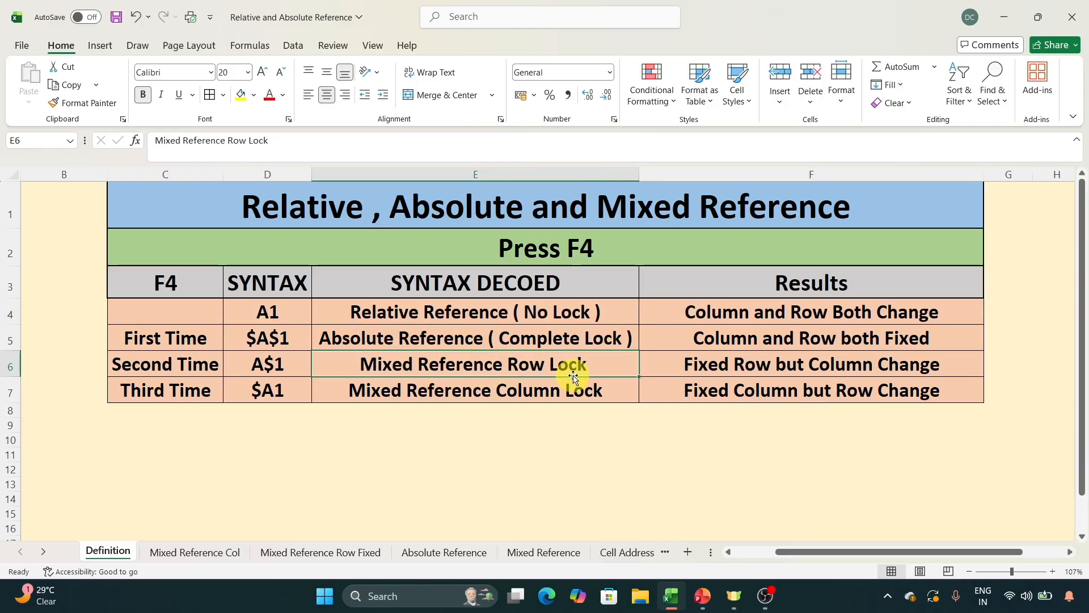
click(438, 388)
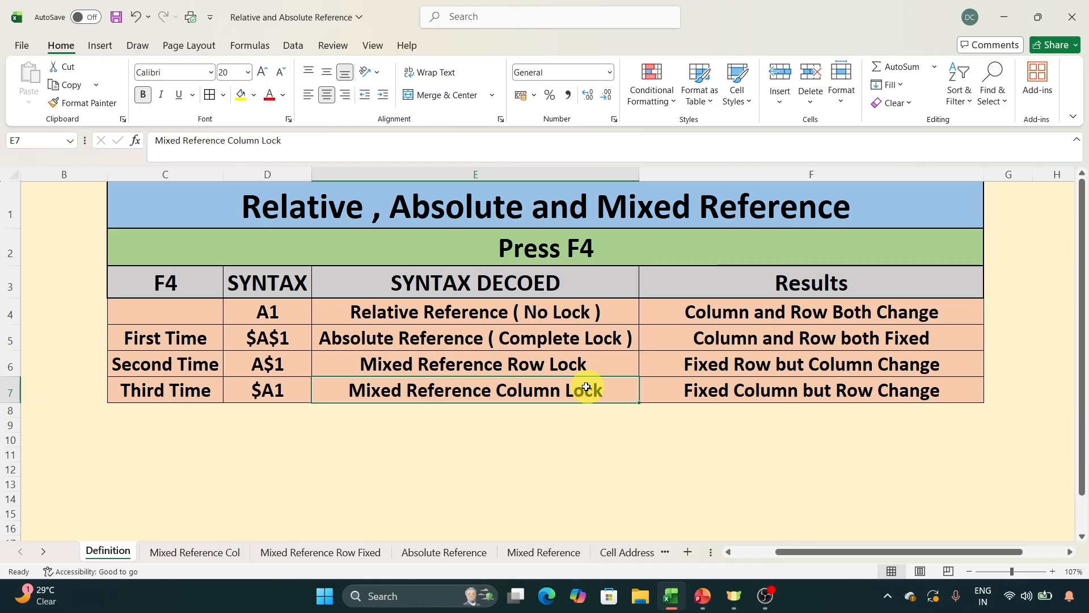
Examine the syntax and results listed for the absolute, row-locked and column-locked references.
click(514, 340)
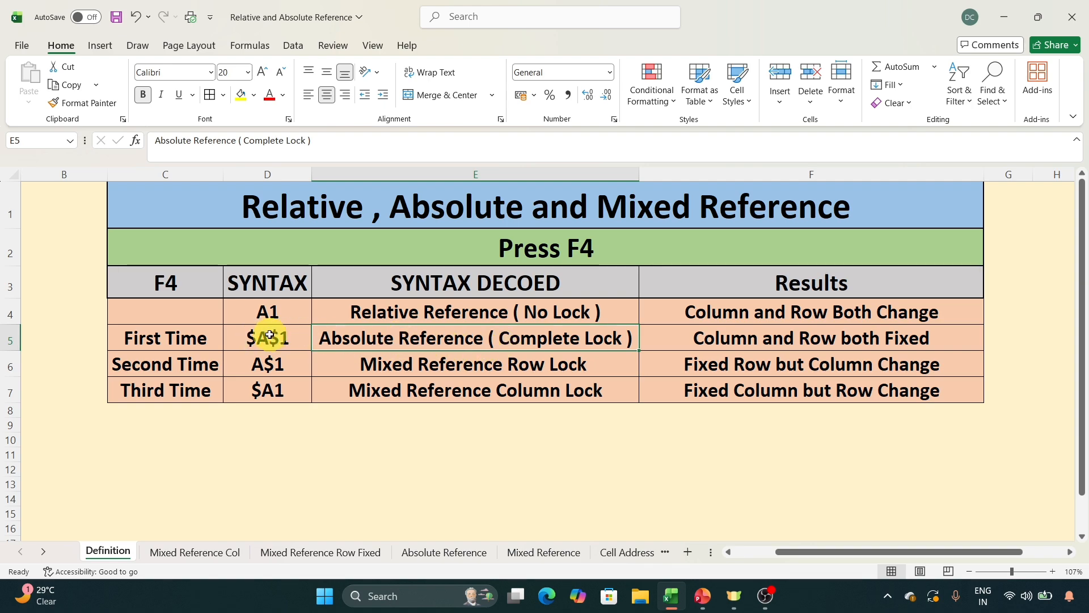
click(265, 336)
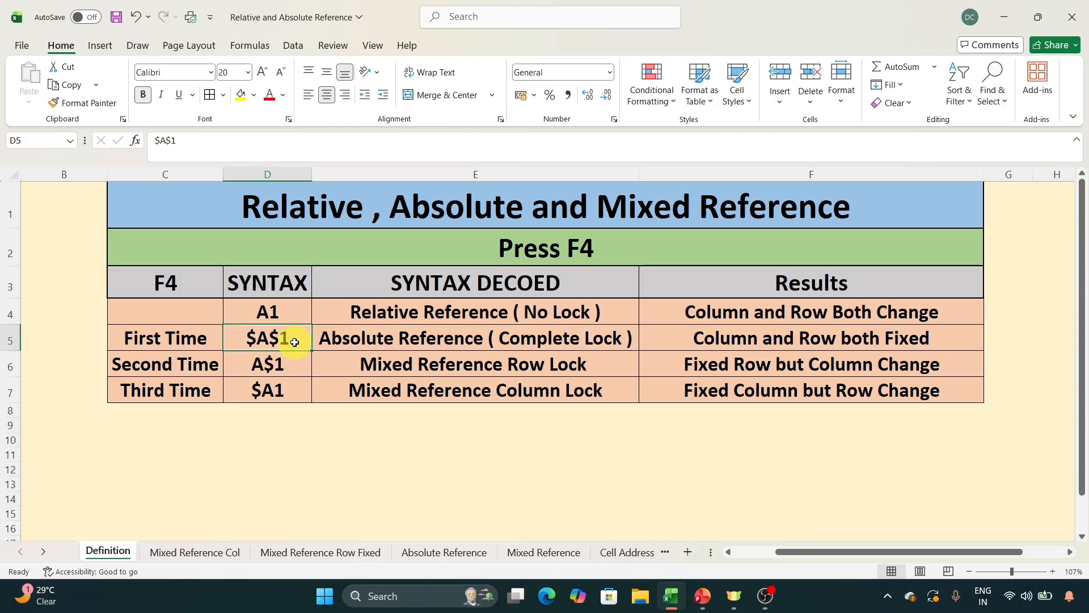
click(701, 344)
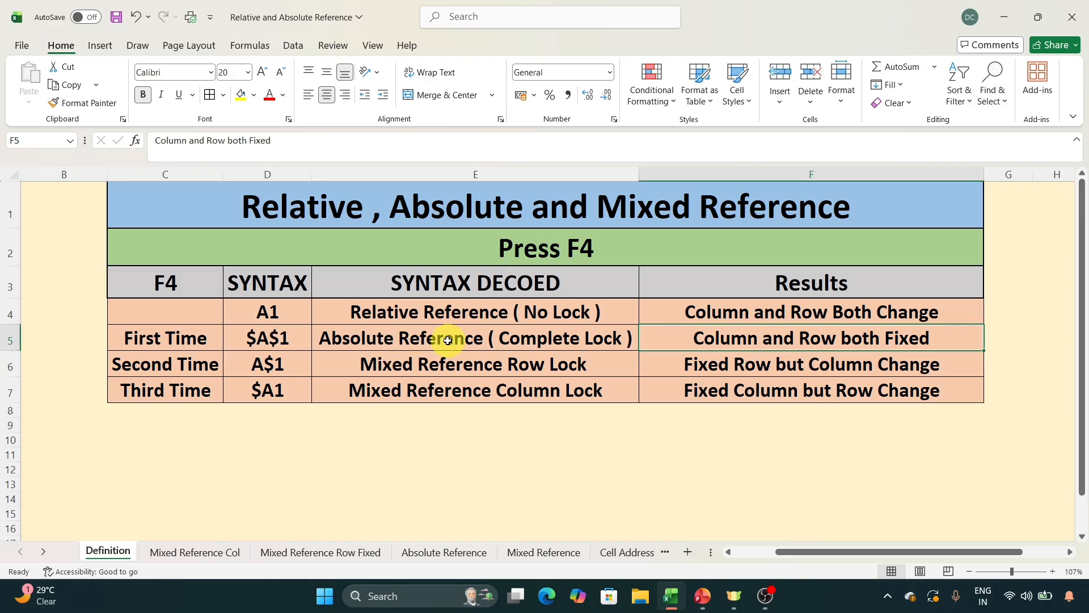
click(273, 361)
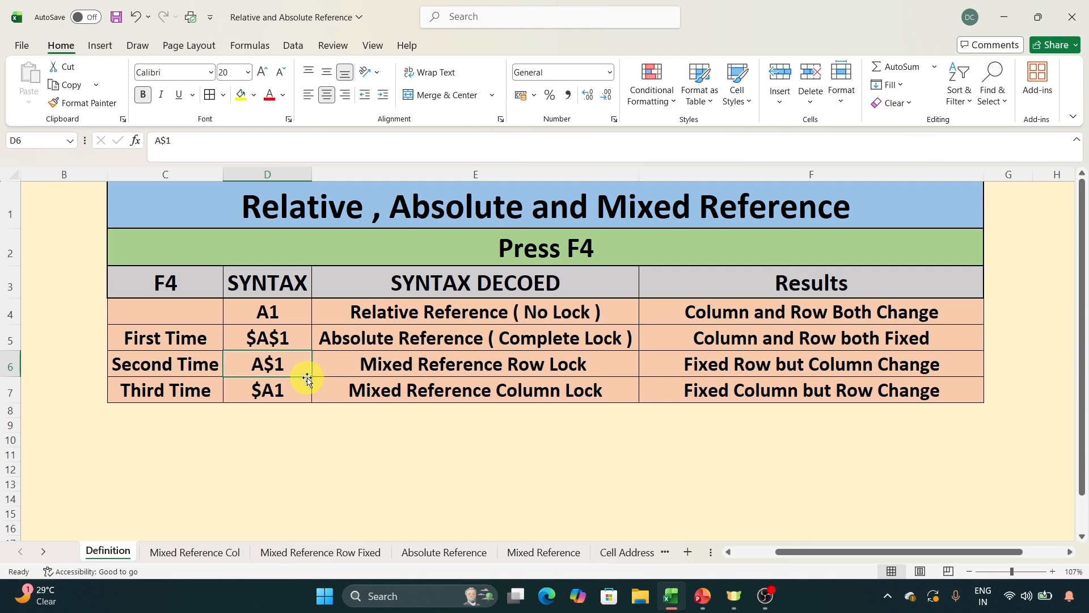
click(433, 364)
click(758, 373)
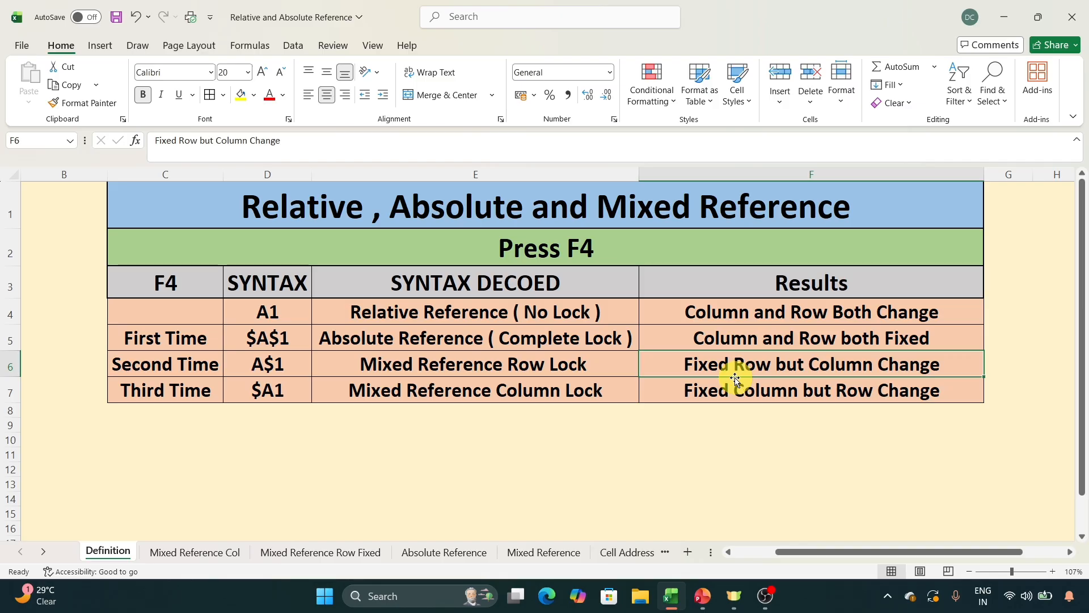
click(276, 392)
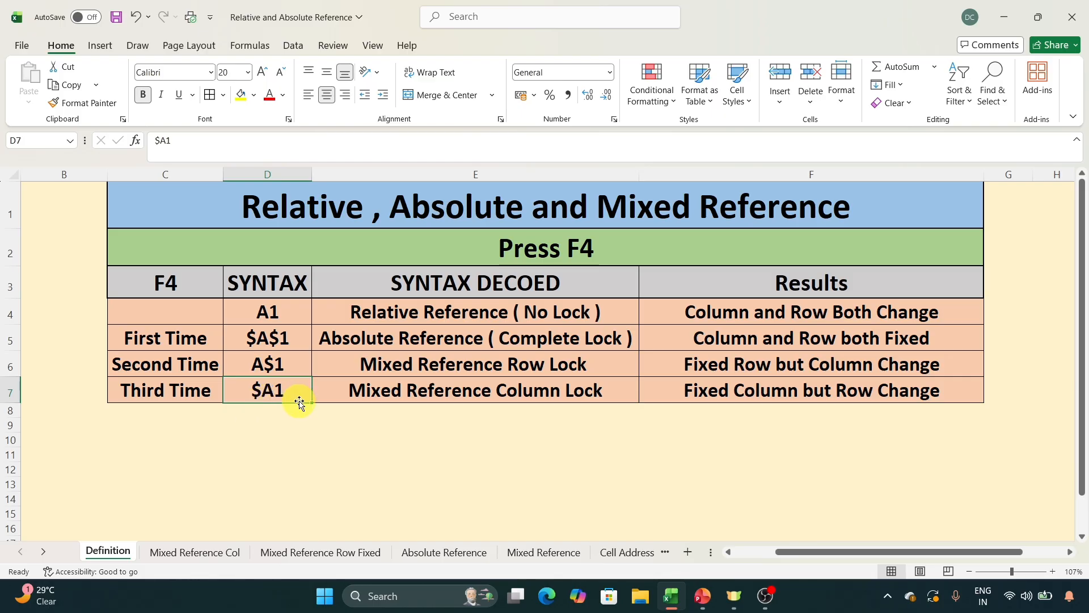
click(743, 395)
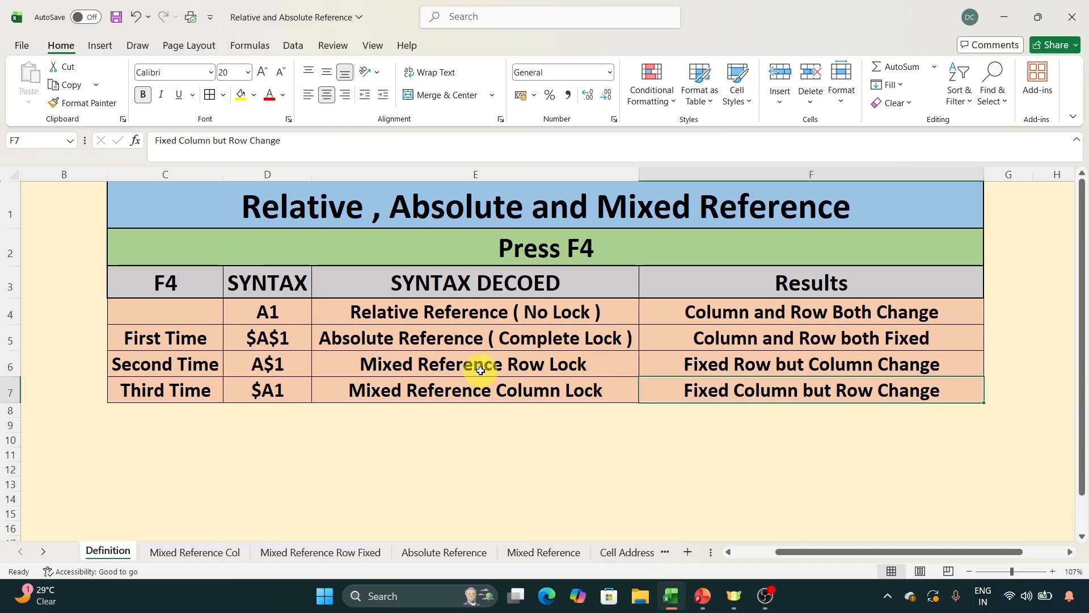
click(308, 364)
click(285, 381)
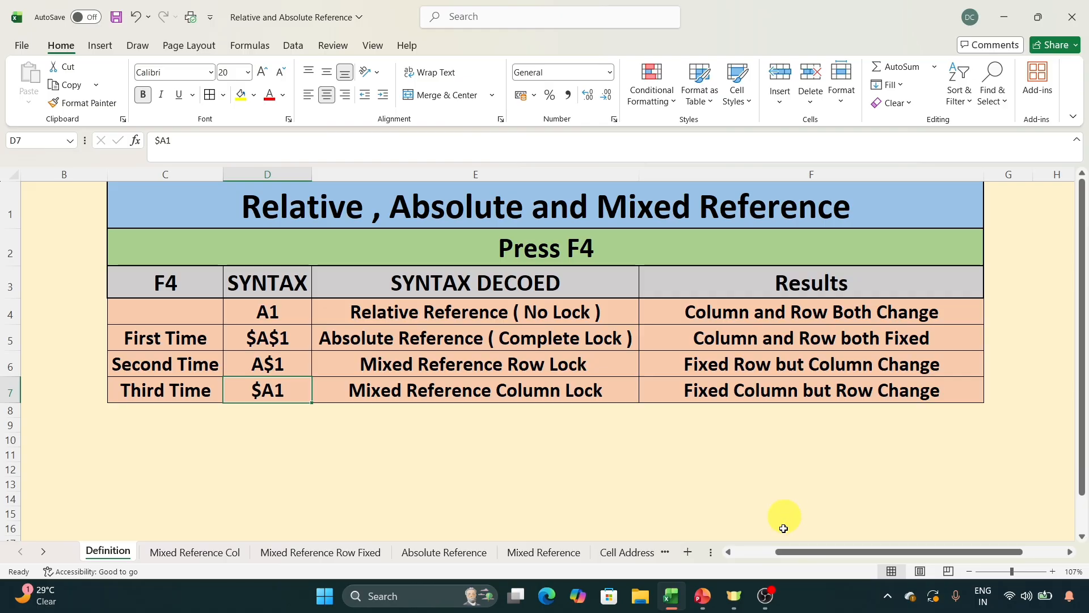
Enter 1 in cells A1 and A2 of the Cell Address sheet.
click(624, 552)
click(469, 221)
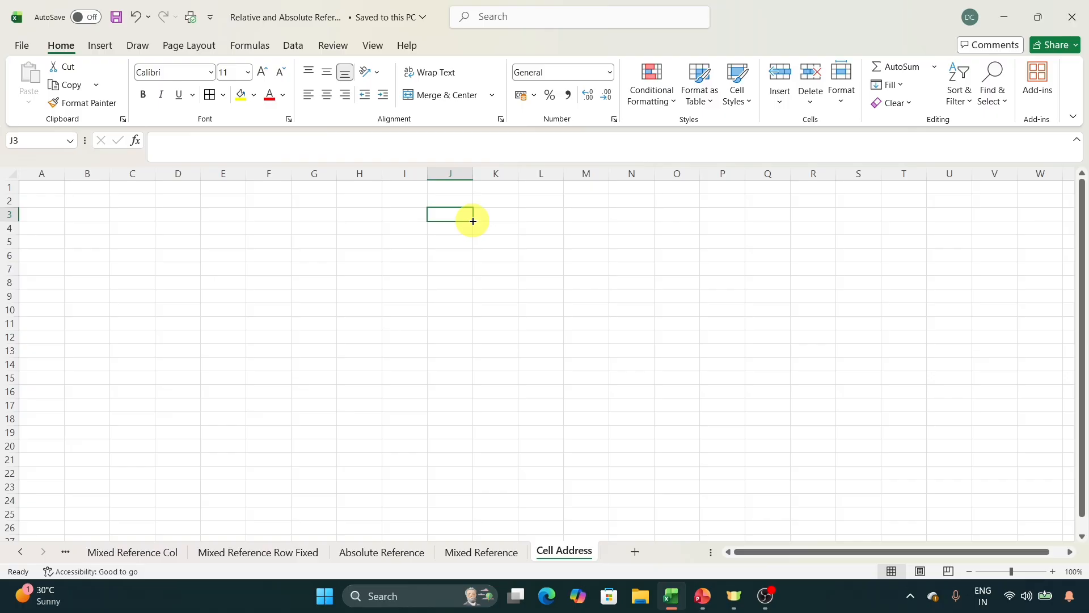
click(35, 185)
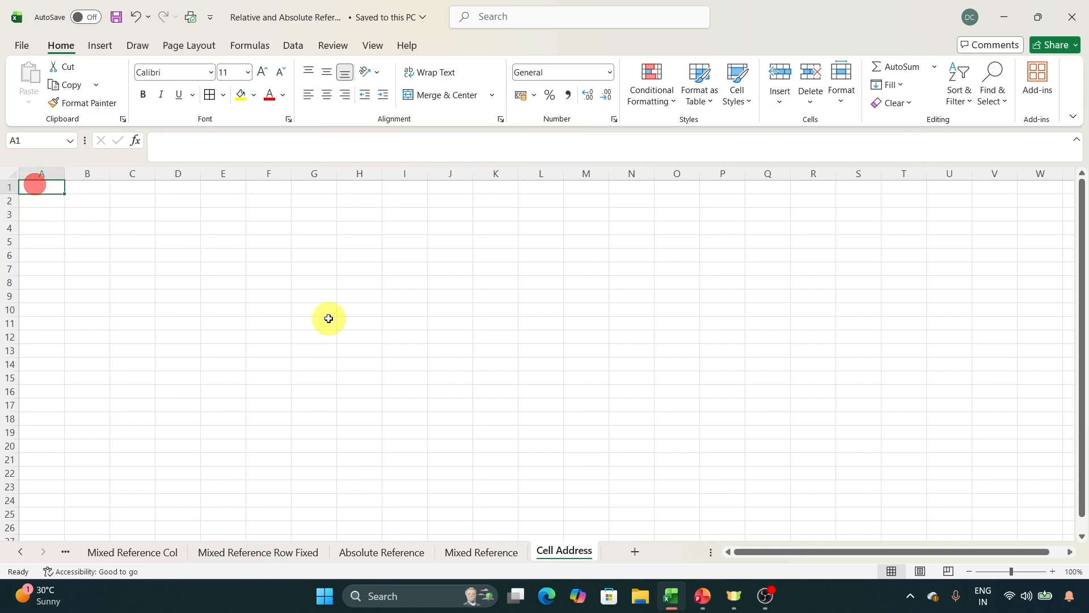
text(1)
key(Return)
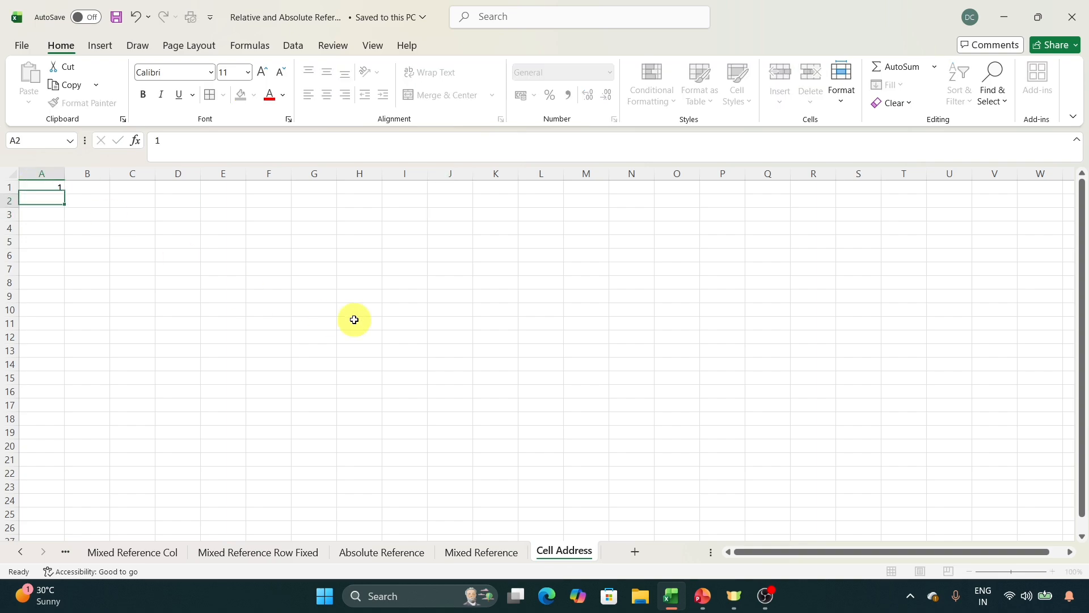
text(1)
click(338, 309)
Enter the formula =A1+A2 in cell A3.
click(63, 218)
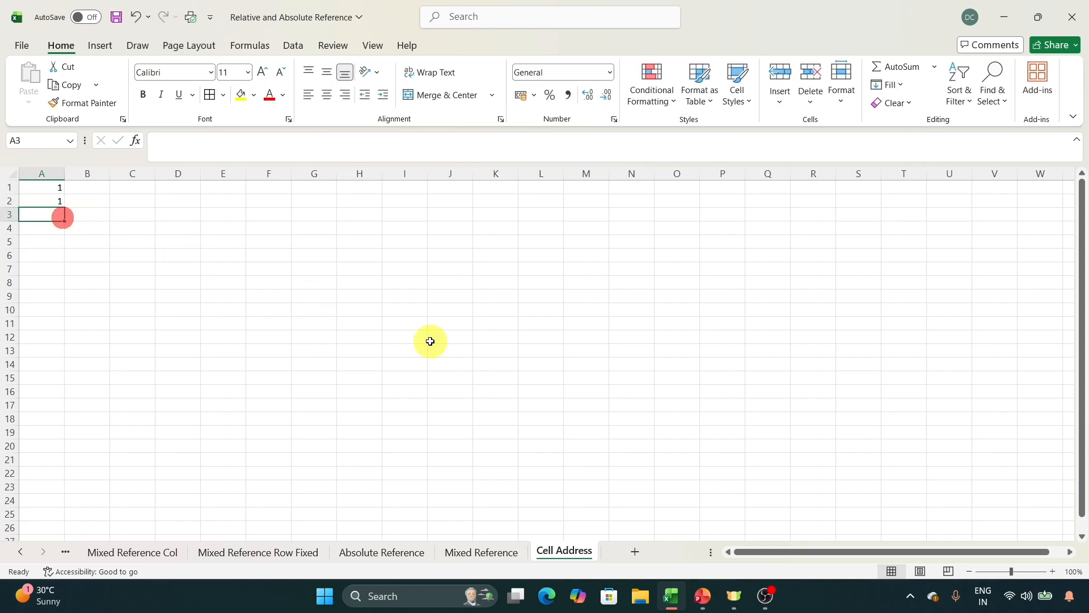
text(=)
key(Up)
key(Up)
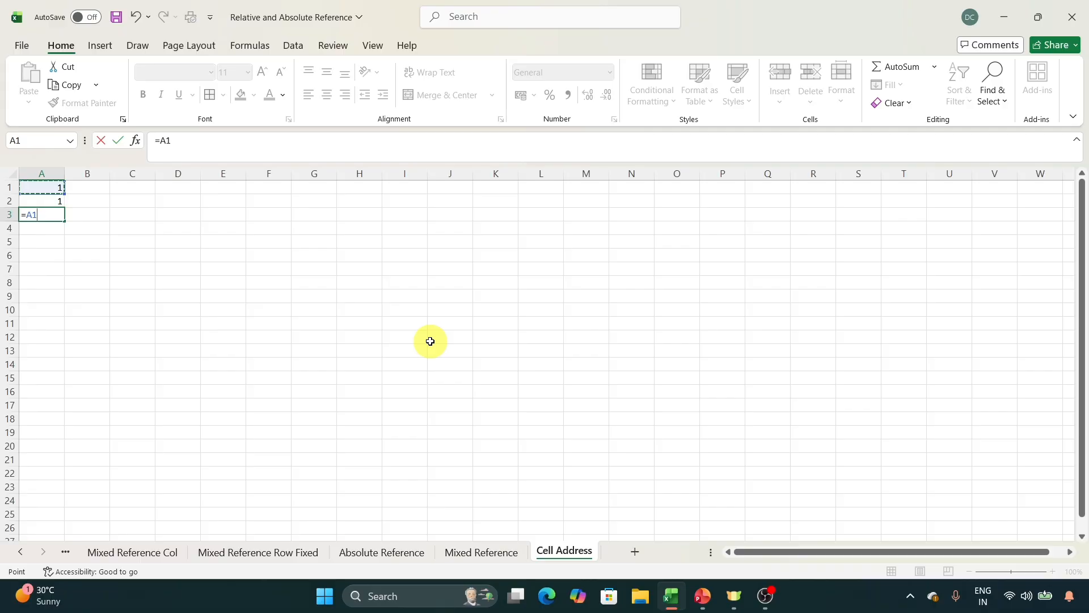
text(+)
key(Up)
key(Return)
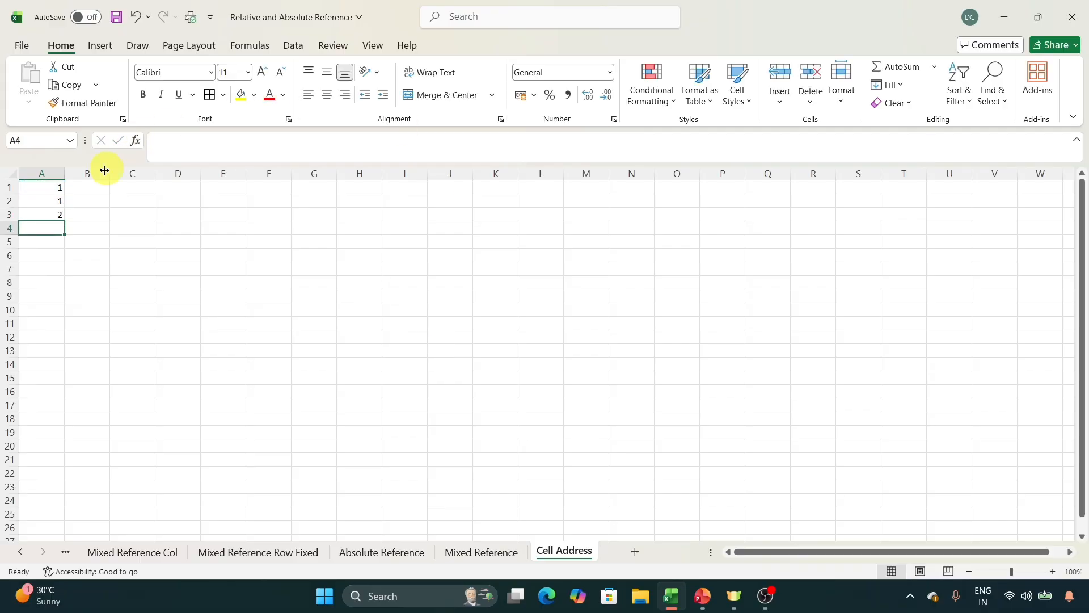
Copy the formula from A3 into A4 and inspect the cells it references.
click(38, 216)
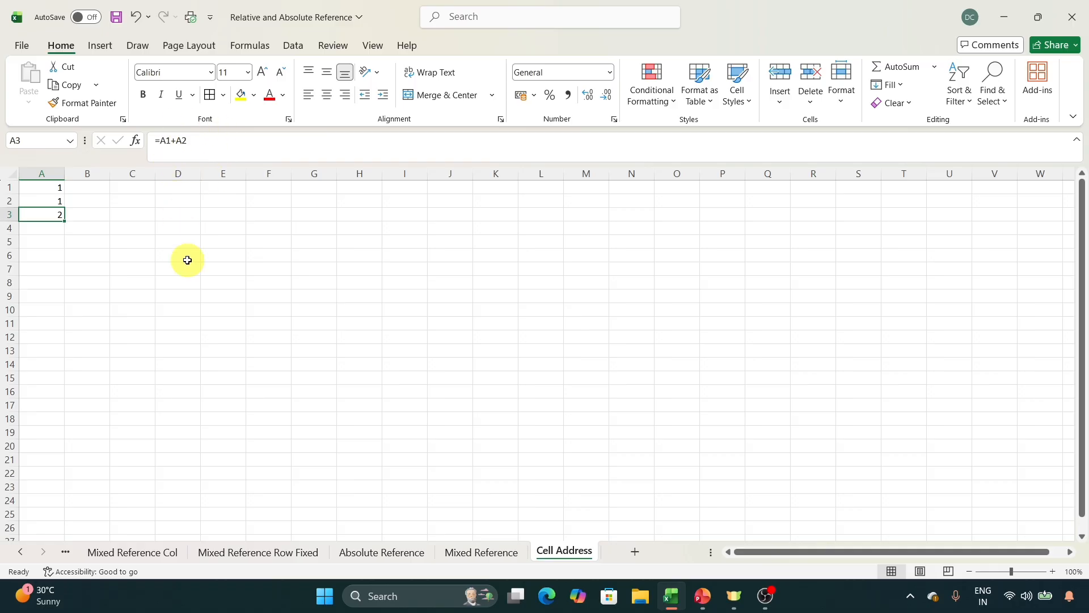
key(ctrl+c)
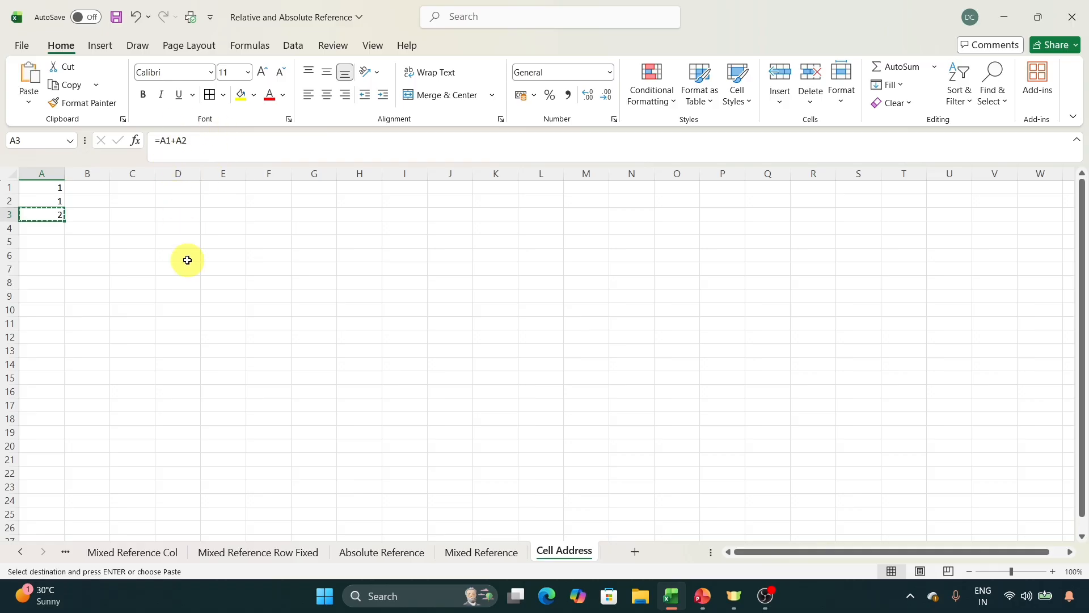
click(50, 227)
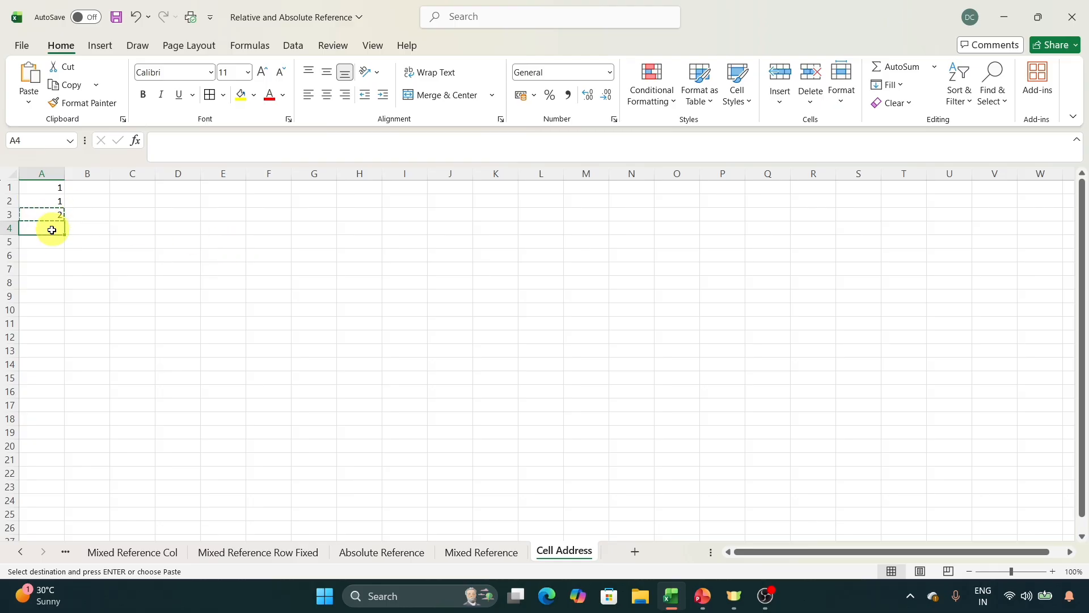
click(241, 142)
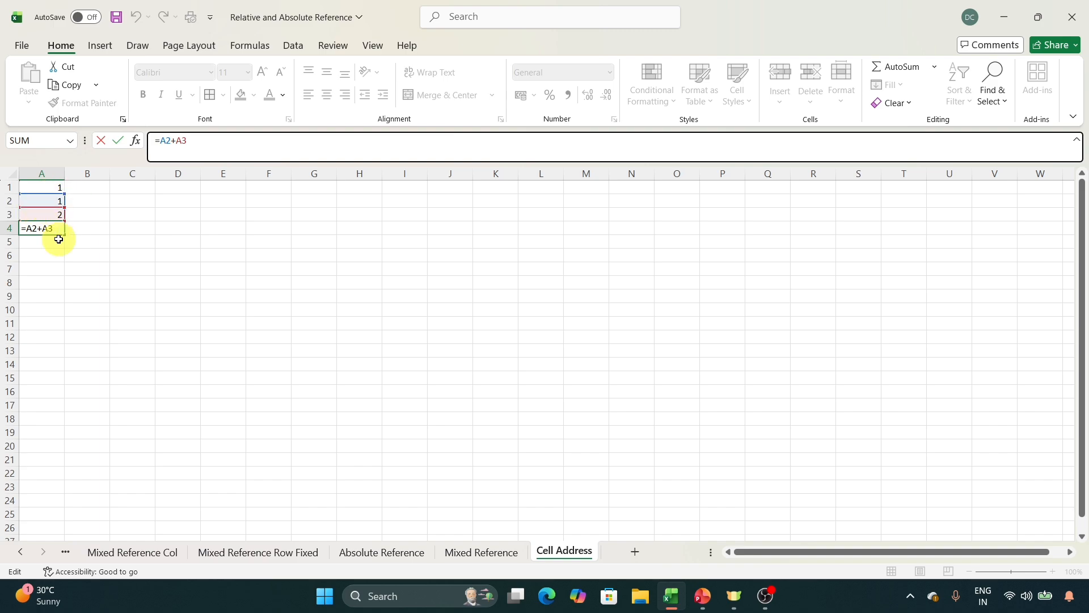
click(103, 236)
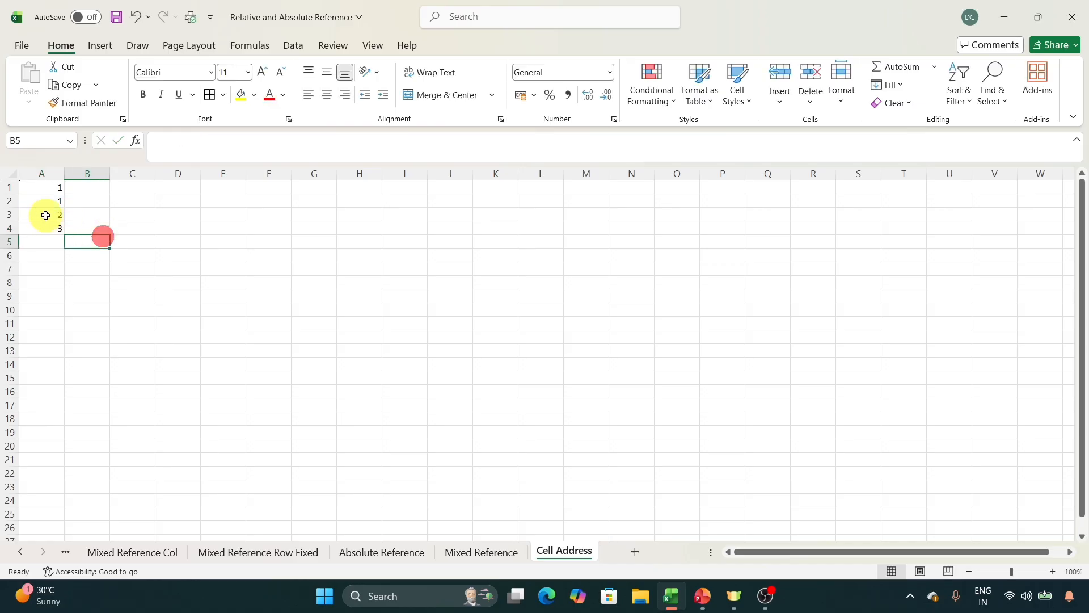
Compare the cell references in the formulas of A3 and A4.
click(44, 214)
click(239, 148)
click(150, 217)
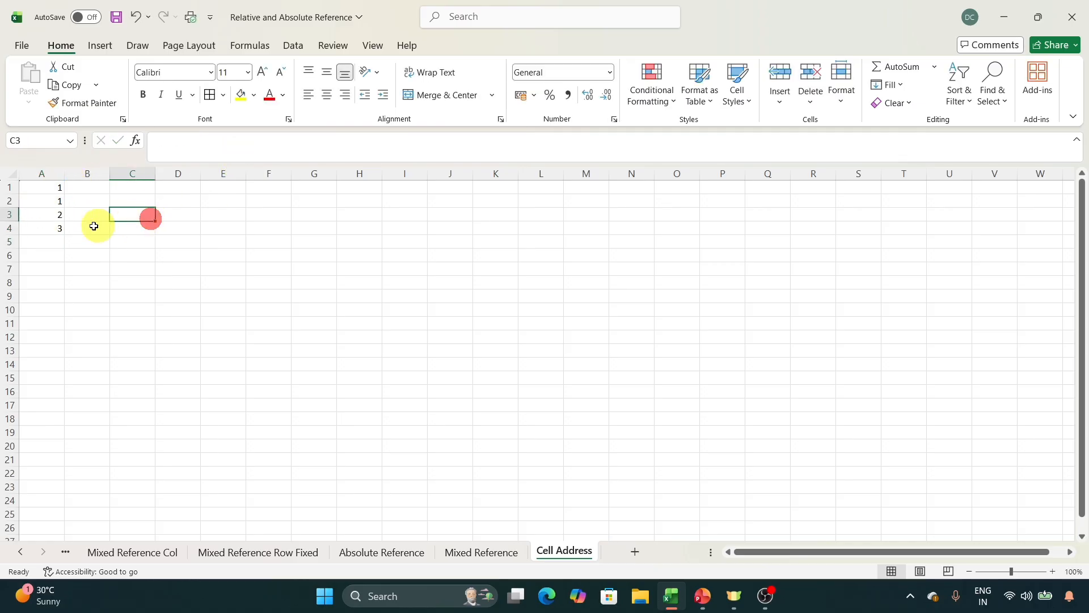
click(49, 231)
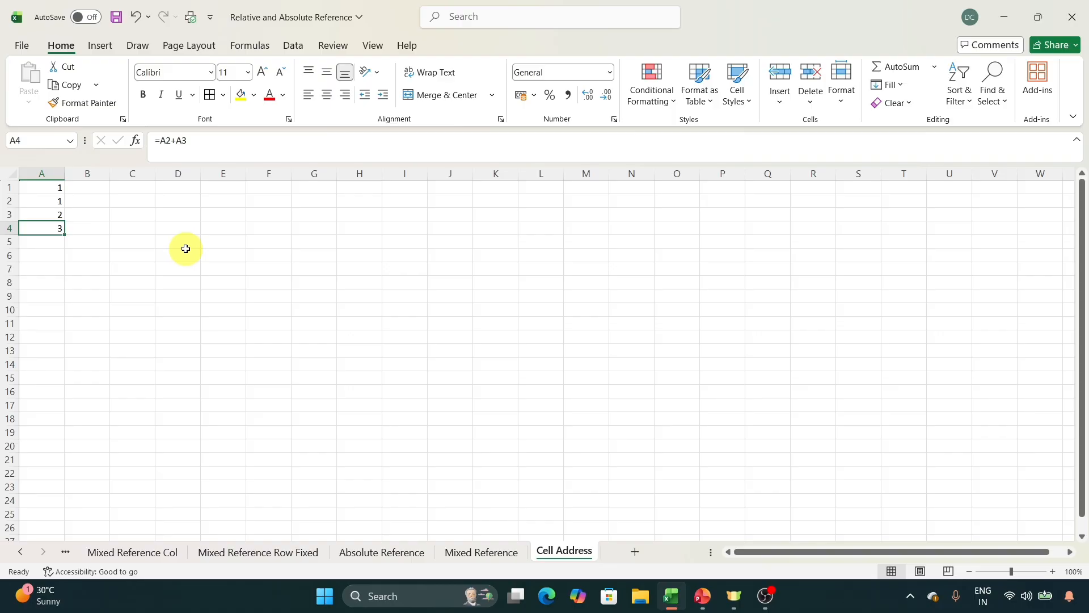
click(212, 146)
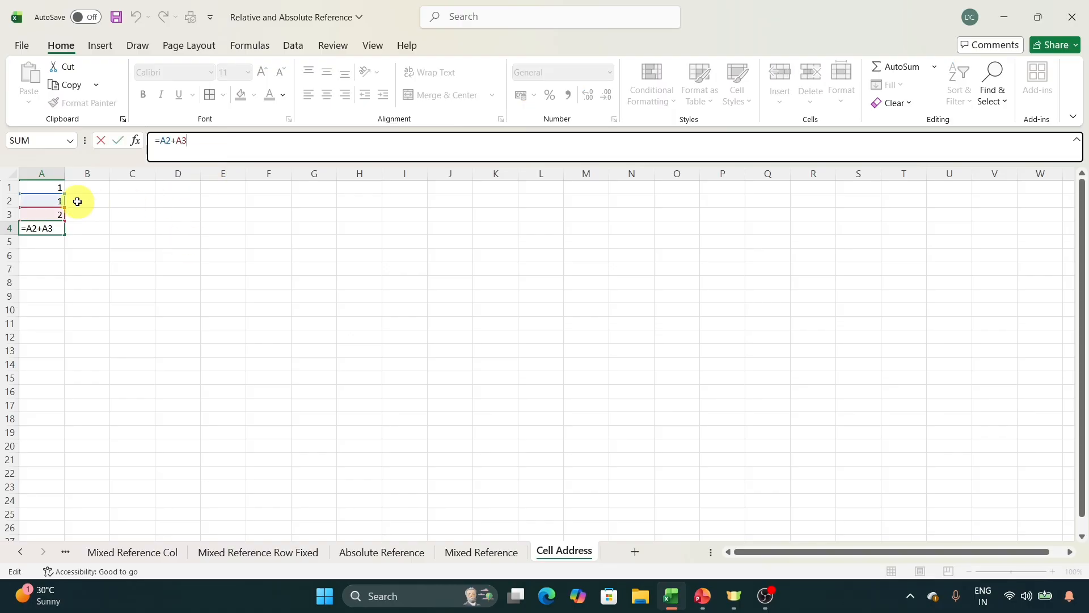
click(162, 243)
Copy the formula from A4 into A12 and inspect the cells it references.
click(55, 230)
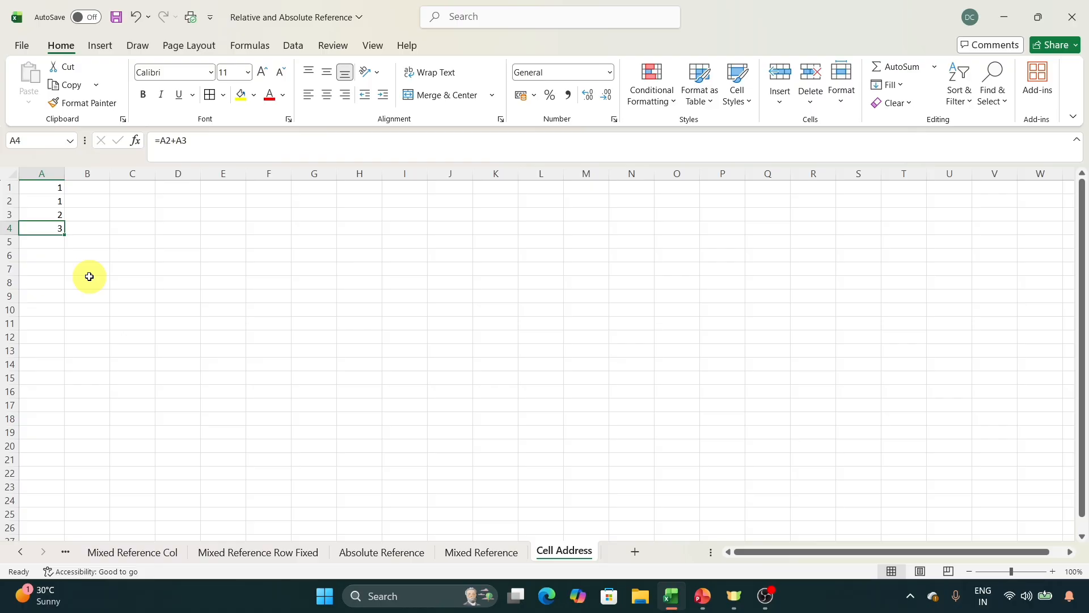
key(ctrl+c)
click(48, 342)
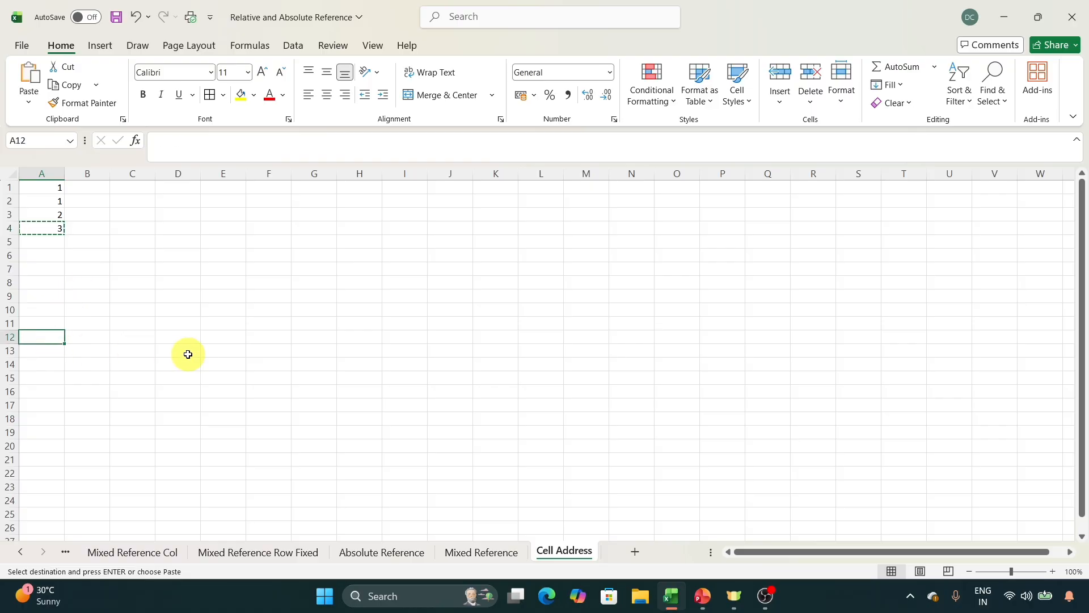
key(ctrl+v)
click(270, 145)
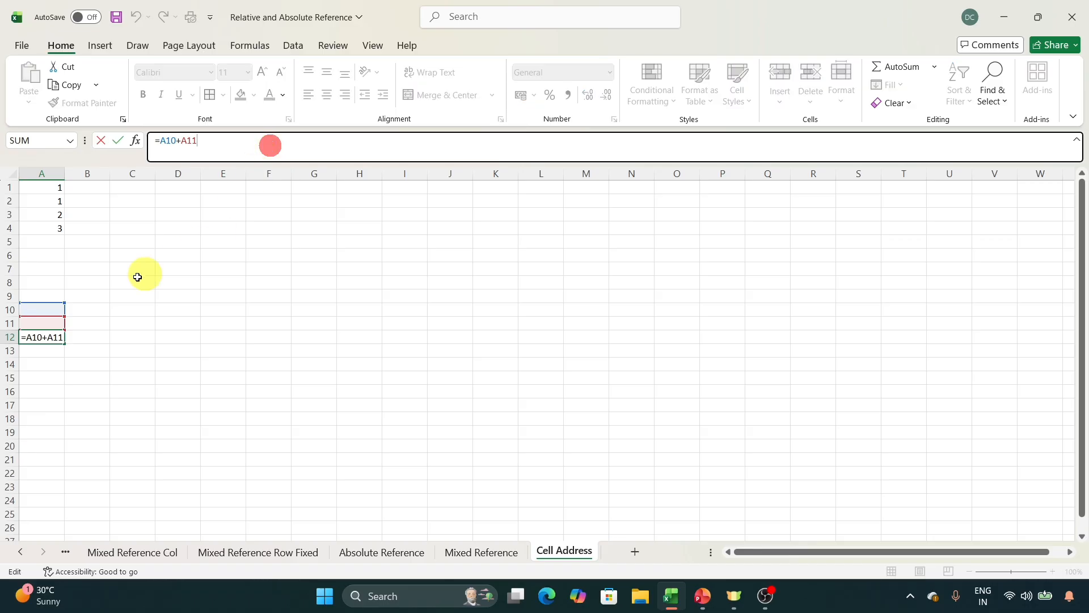
click(162, 313)
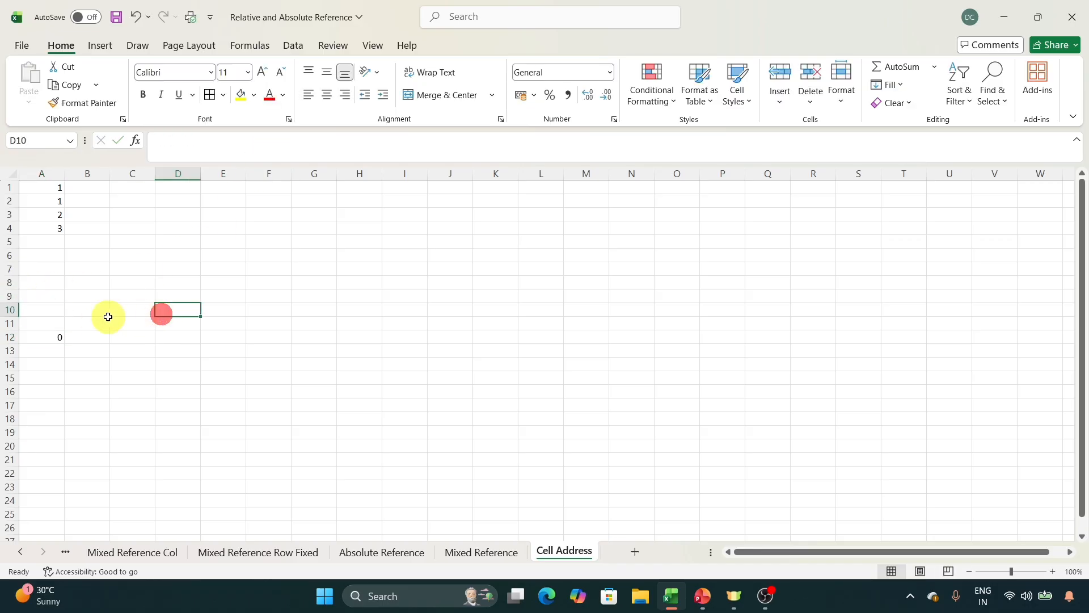
scroll(77, 387, down, 2)
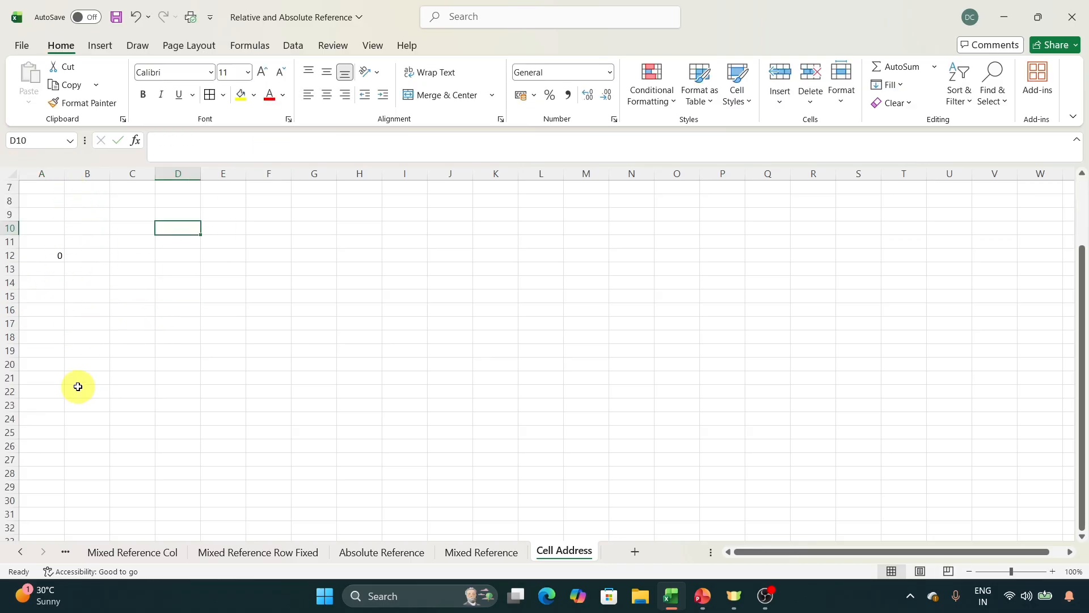
Copy the formula from A12 into A19 and inspect the cells it references.
click(53, 255)
key(ctrl+c)
click(43, 321)
click(42, 355)
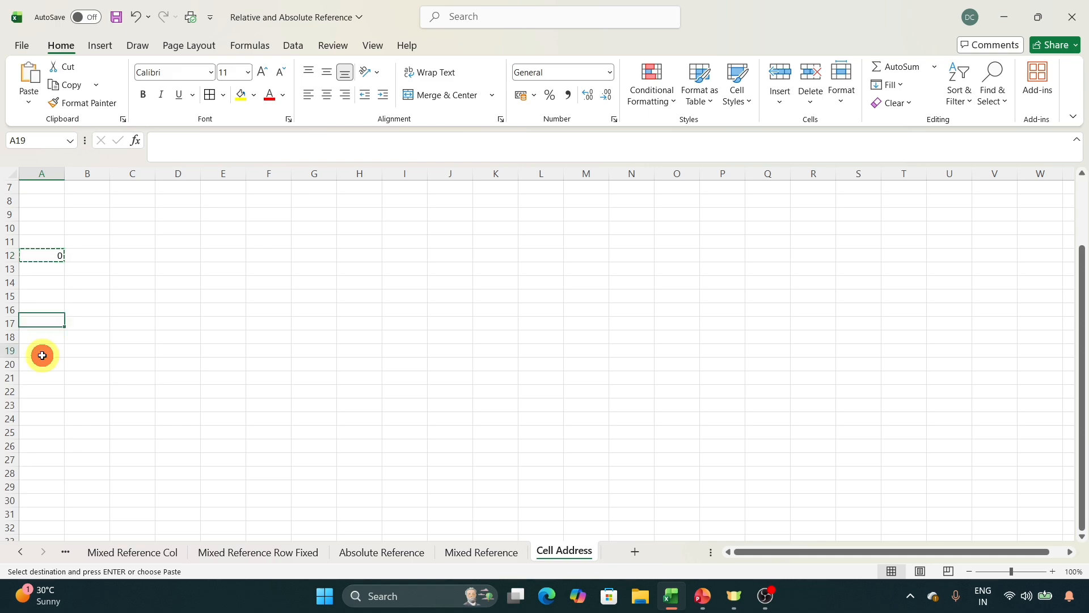
key(ctrl+v)
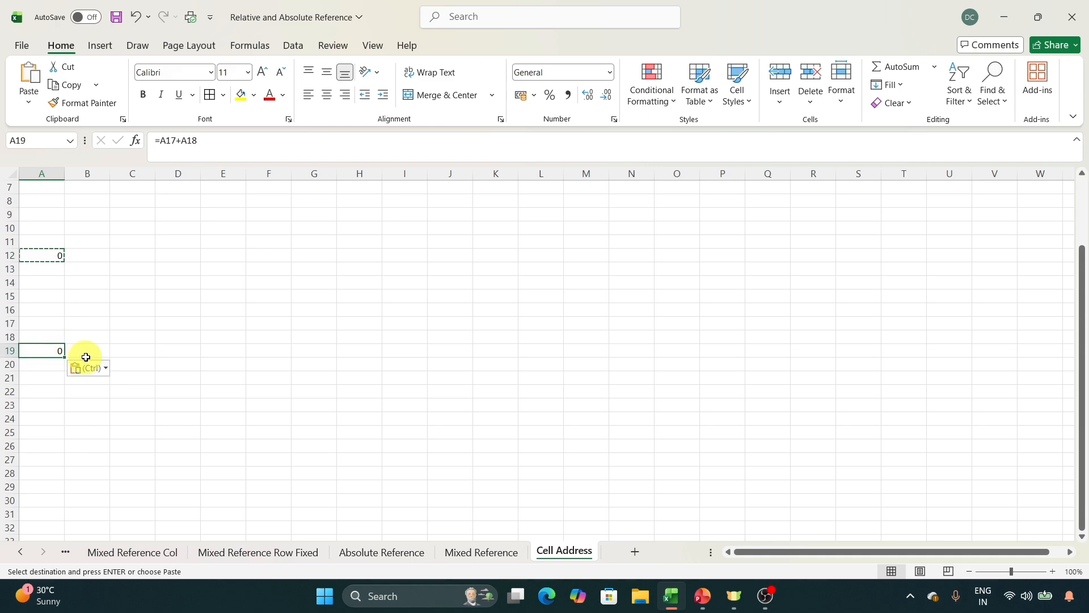
click(256, 146)
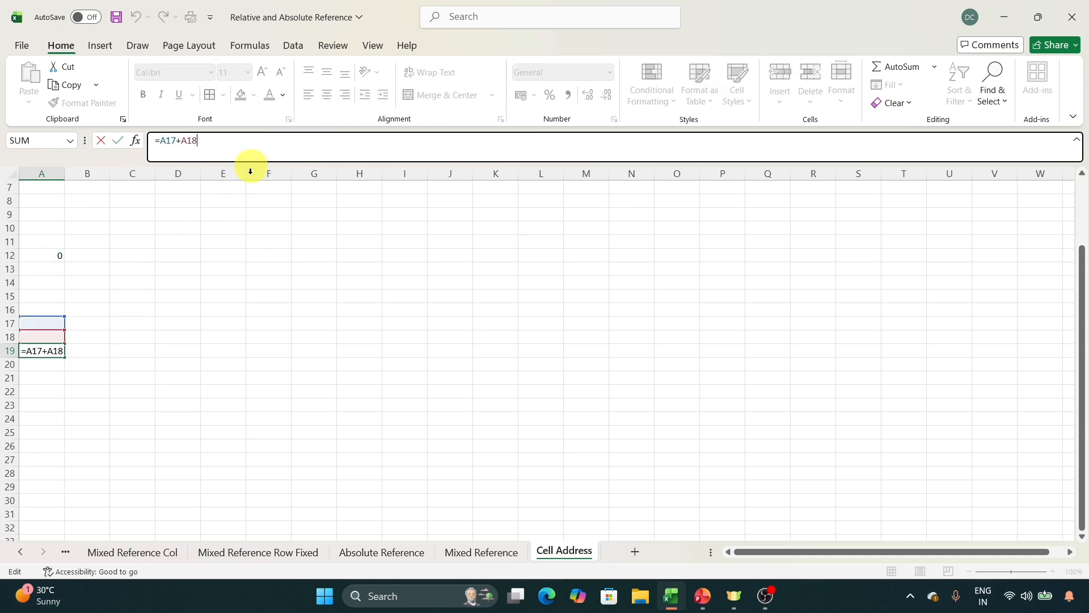
click(143, 379)
click(54, 351)
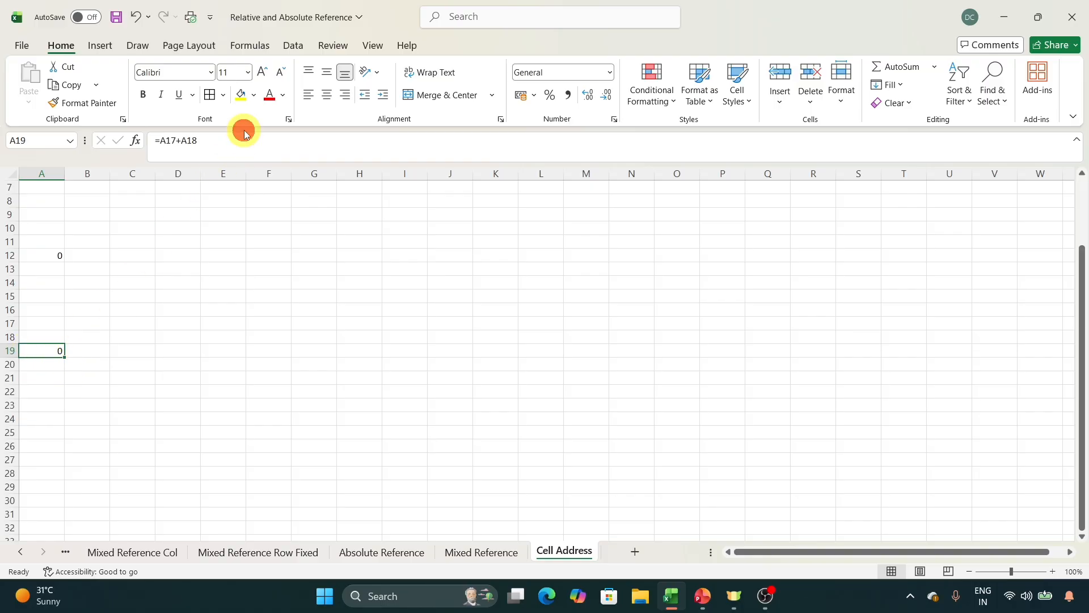
click(242, 147)
click(267, 255)
Enter 32 in A17 and 44 in A18, and check the sum in A19.
click(53, 322)
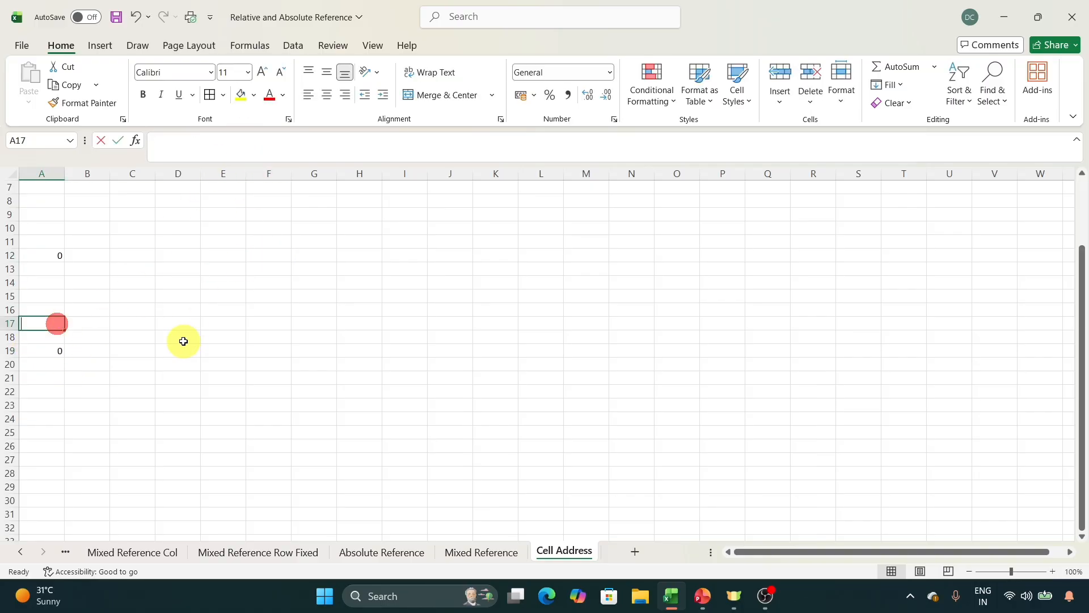
text(32)
key(Return)
text(44)
key(Return)
scroll(187, 339, up, 1)
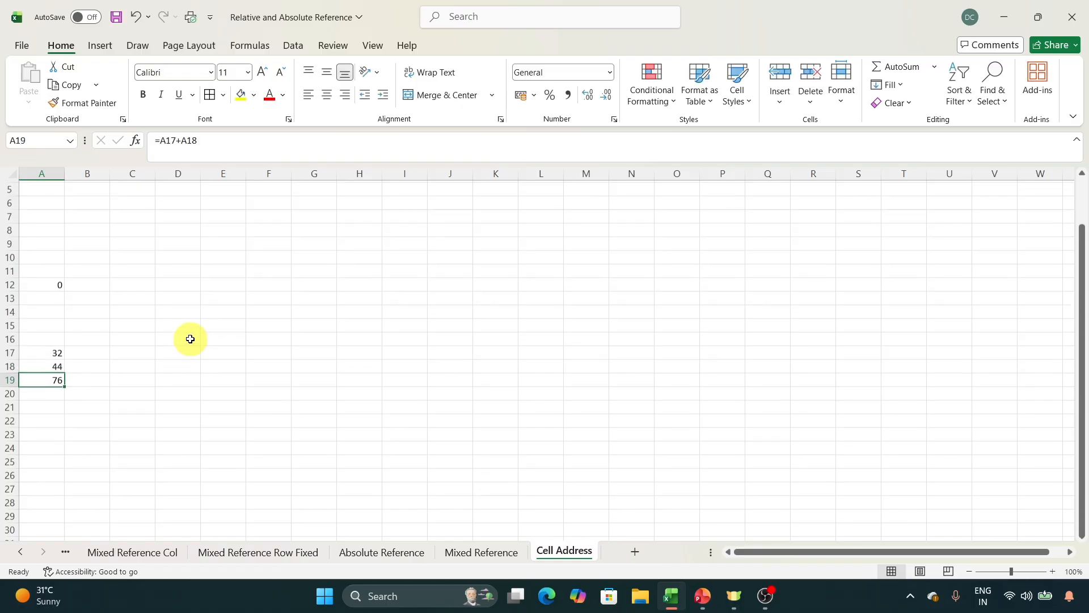
click(73, 417)
click(44, 391)
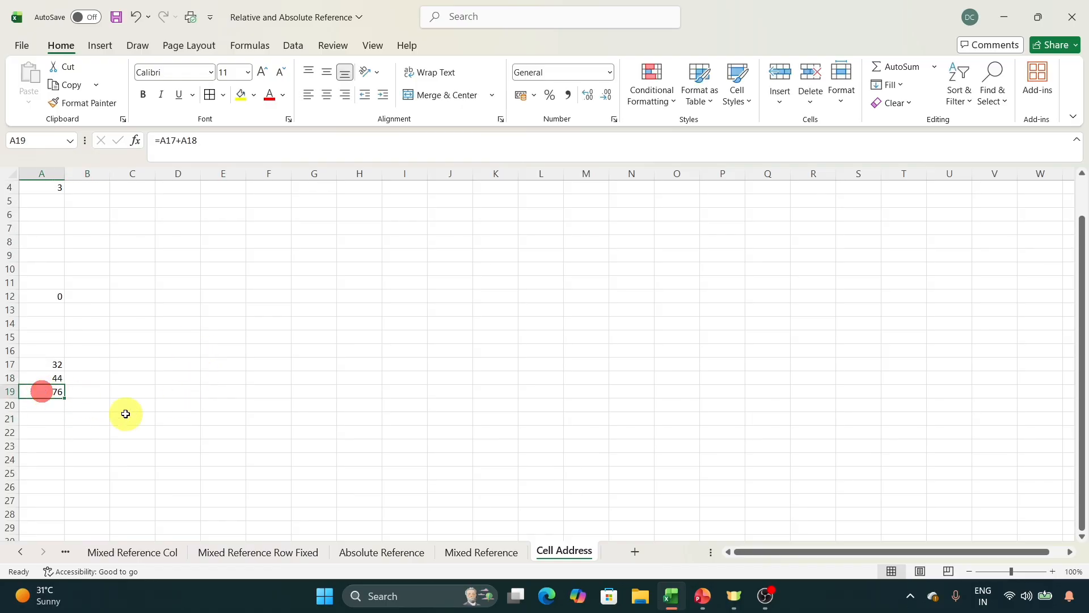
Enter the value 1 in both D1 and E1.
scroll(130, 420, up, 1)
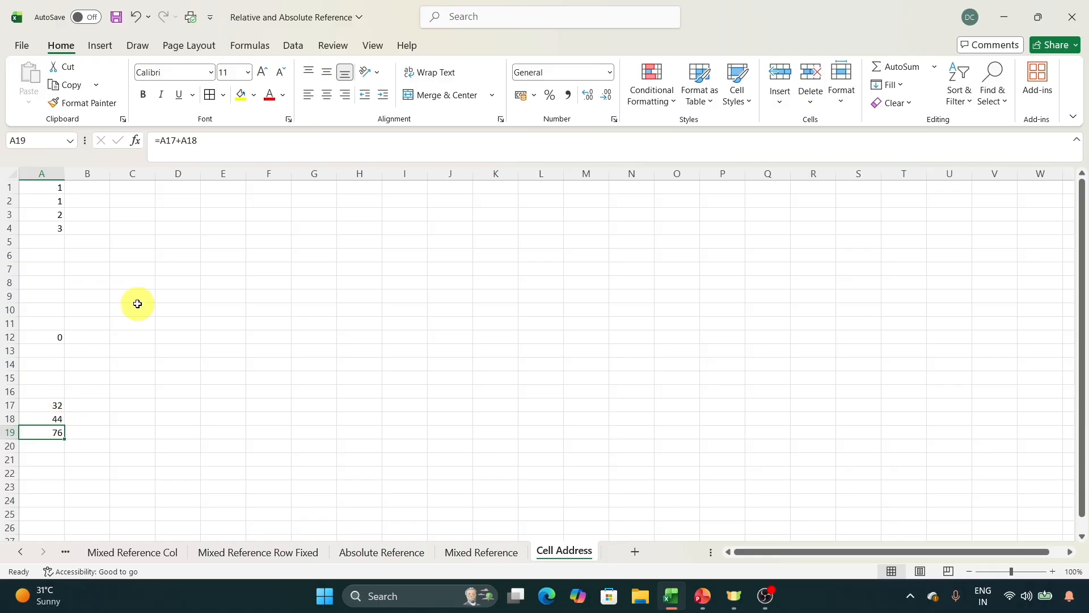
click(183, 185)
text(1)
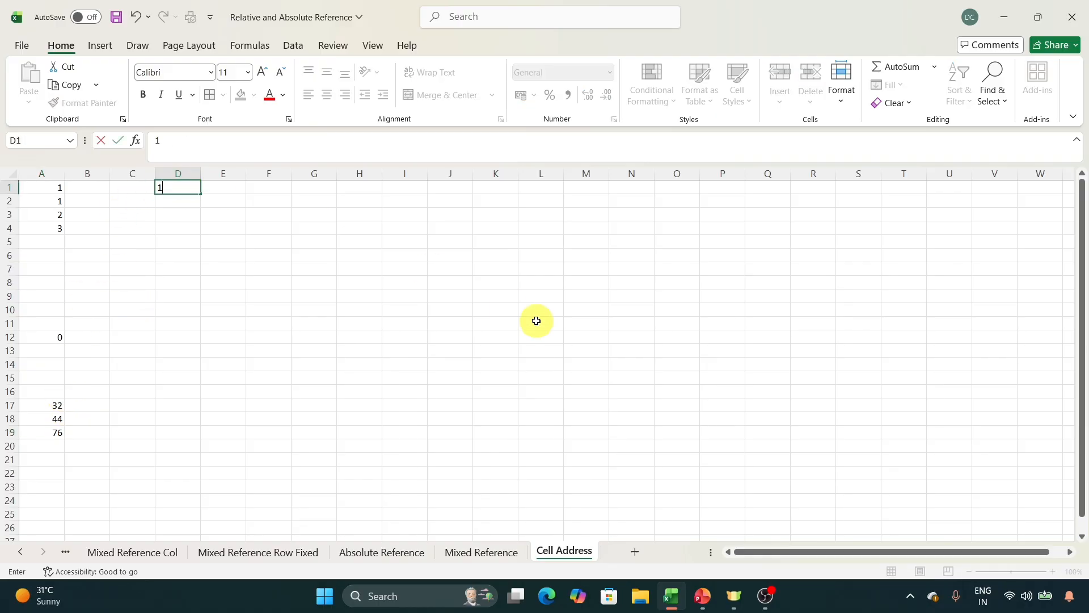
key(Tab)
text(1)
key(Tab)
Enter the formula =D1+E1 in cell F1.
text(=)
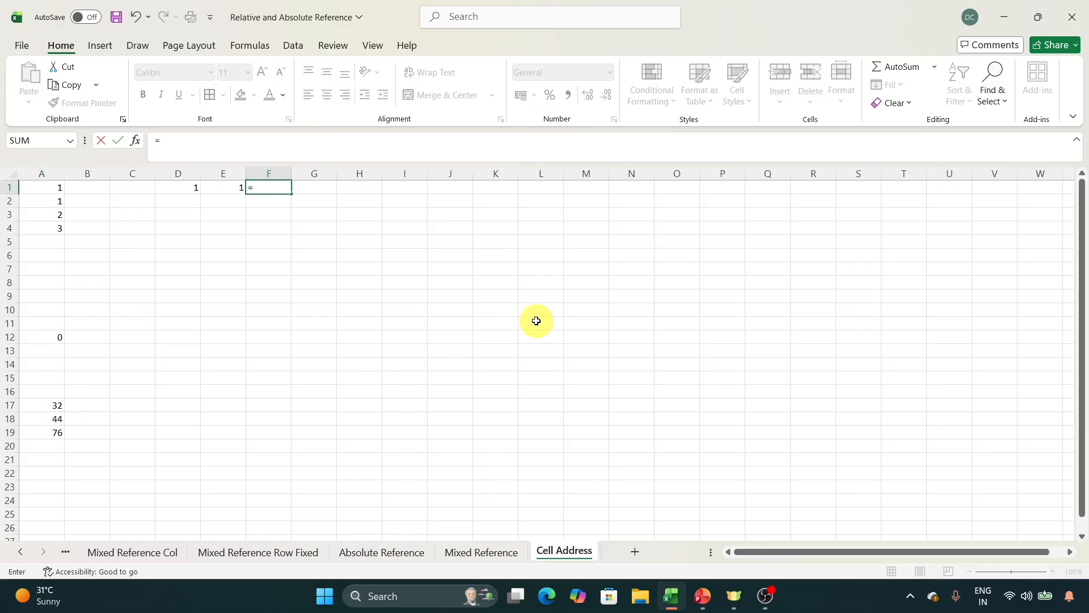
key(Left)
key(Left)
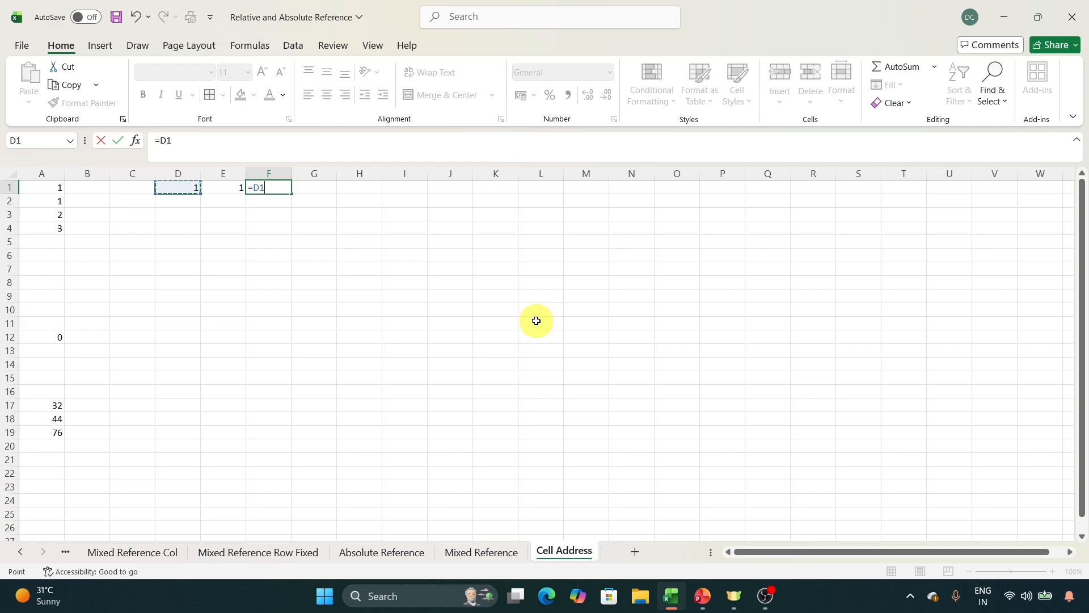
key(Return)
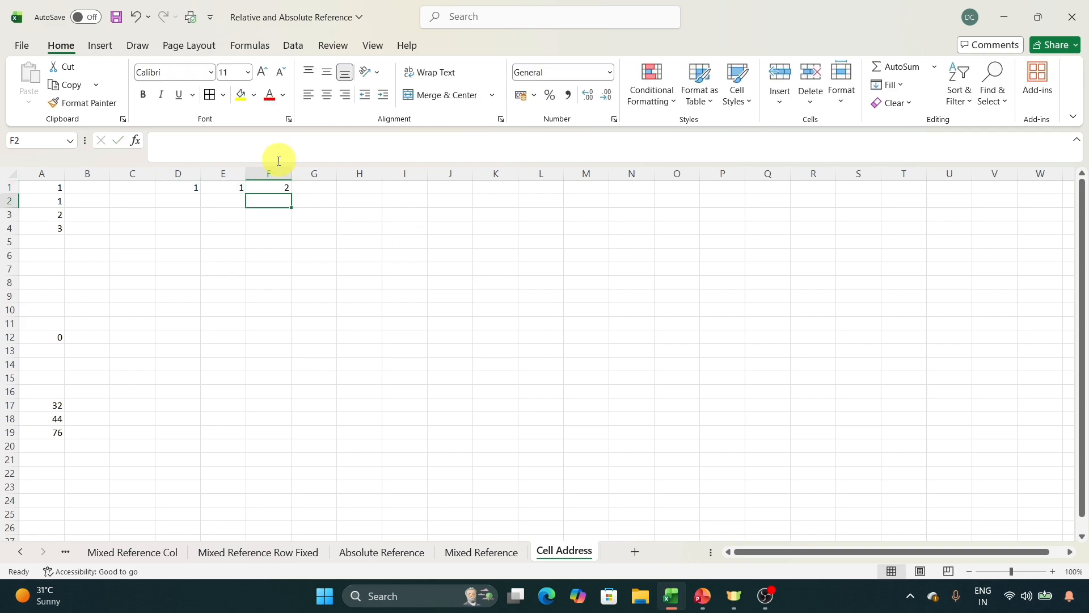
drag(273, 195, 281, 184)
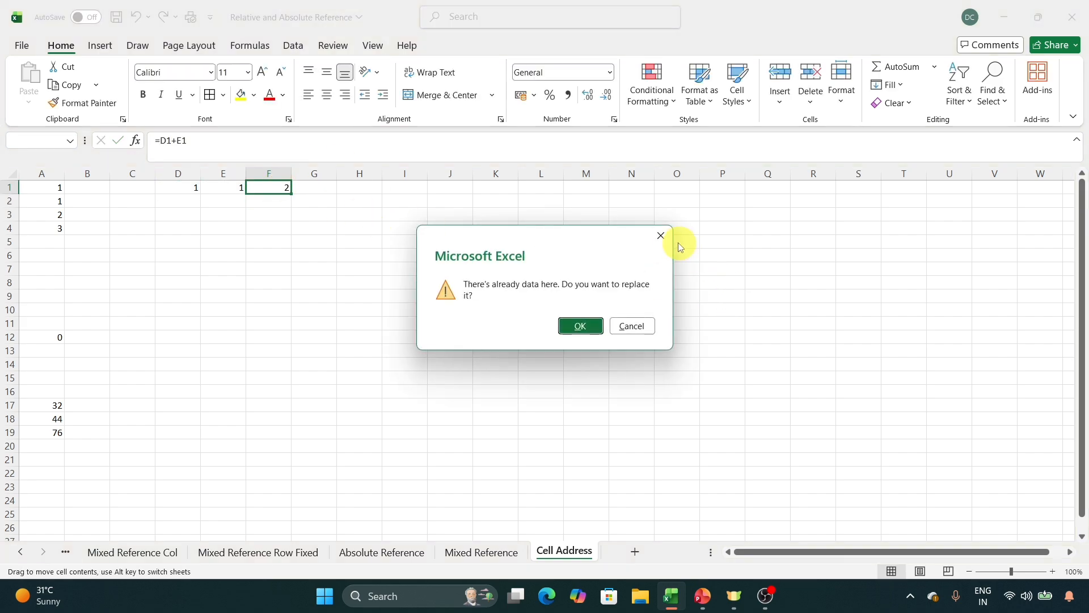
click(665, 237)
Copy the formula from F1 into G1 and inspect the cells it references.
click(279, 186)
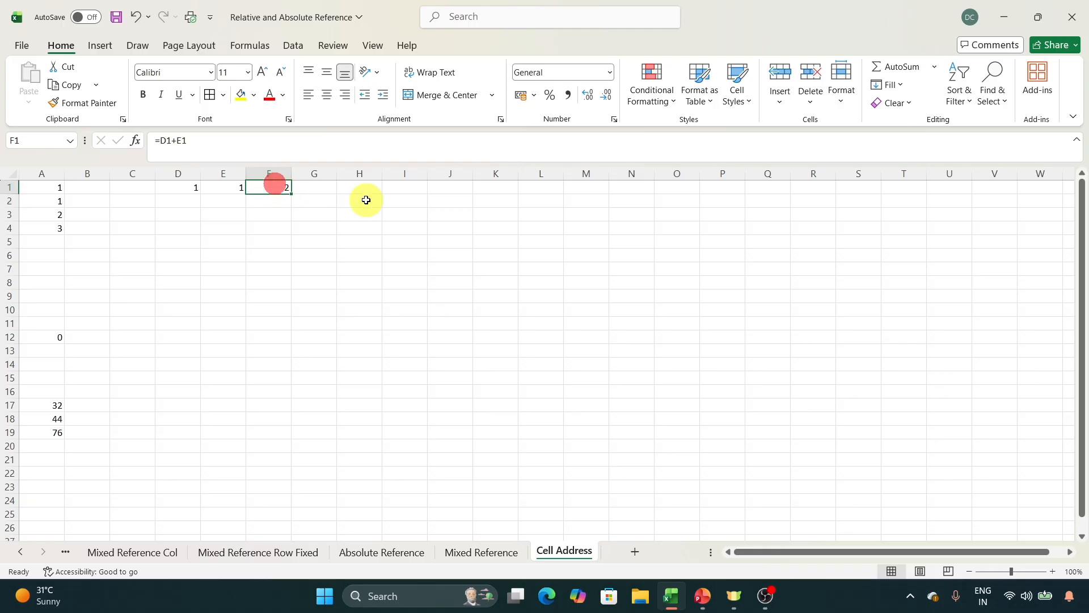
key(ctrl+c)
click(338, 191)
key(ctrl+v)
click(367, 141)
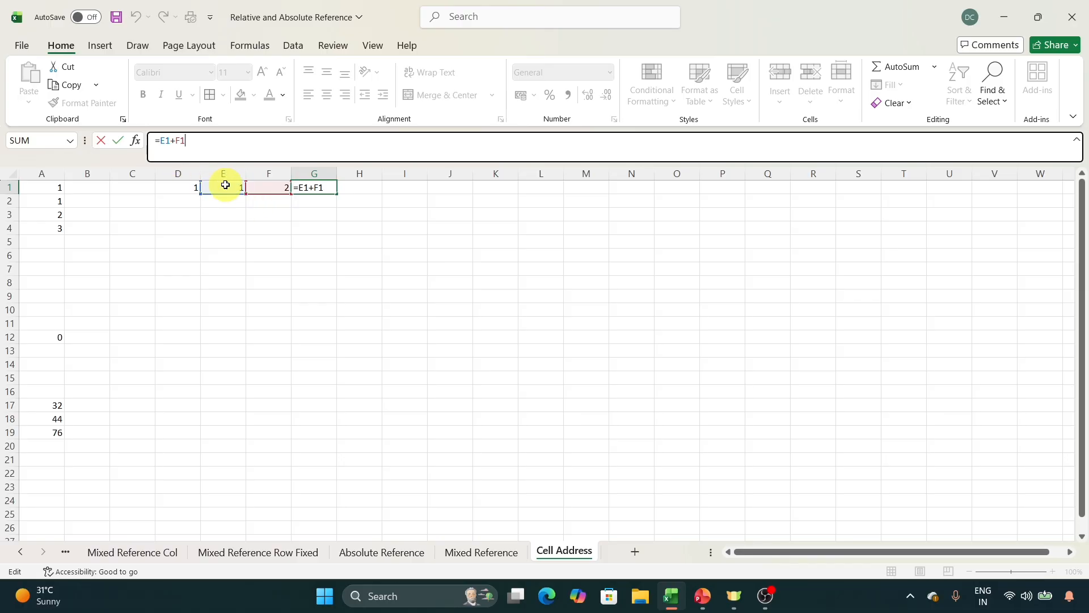
key(Return)
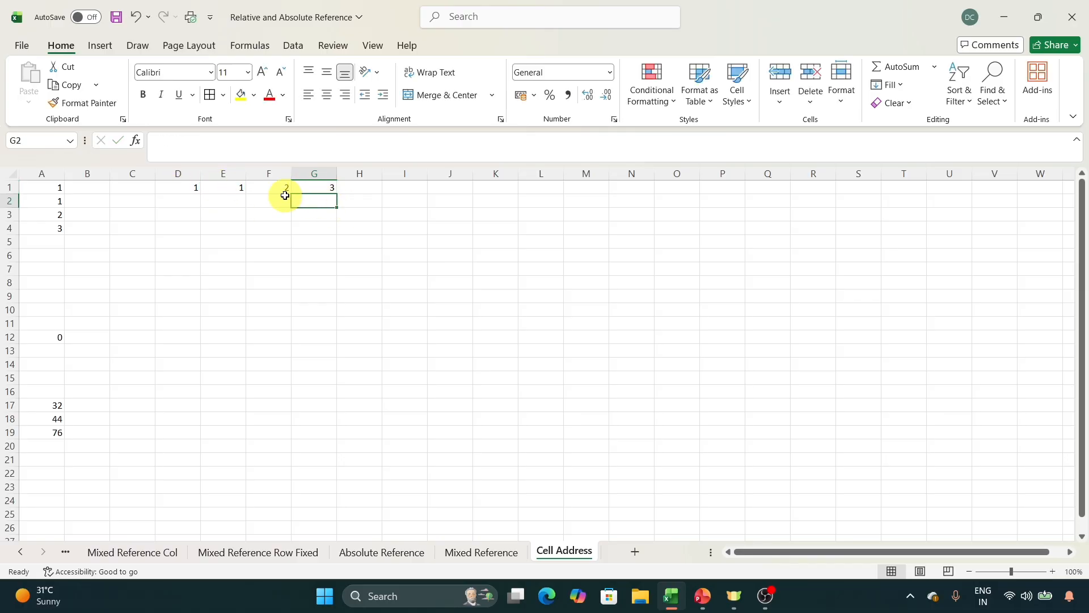
Copy the formula from G1 into K1 and inspect the cells it references.
click(315, 188)
key(ctrl+c)
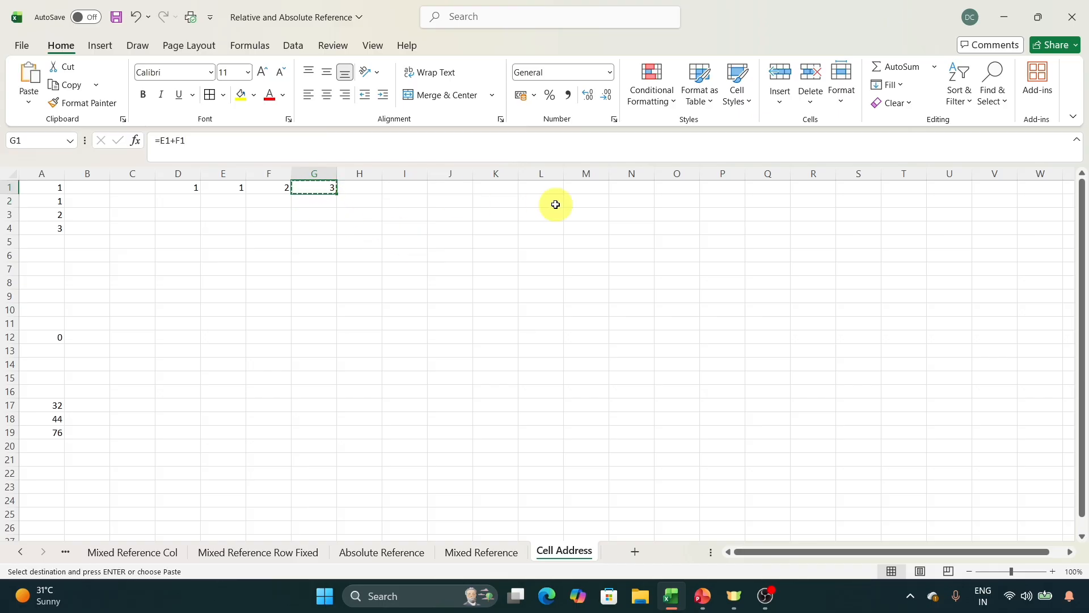
click(496, 187)
key(ctrl+v)
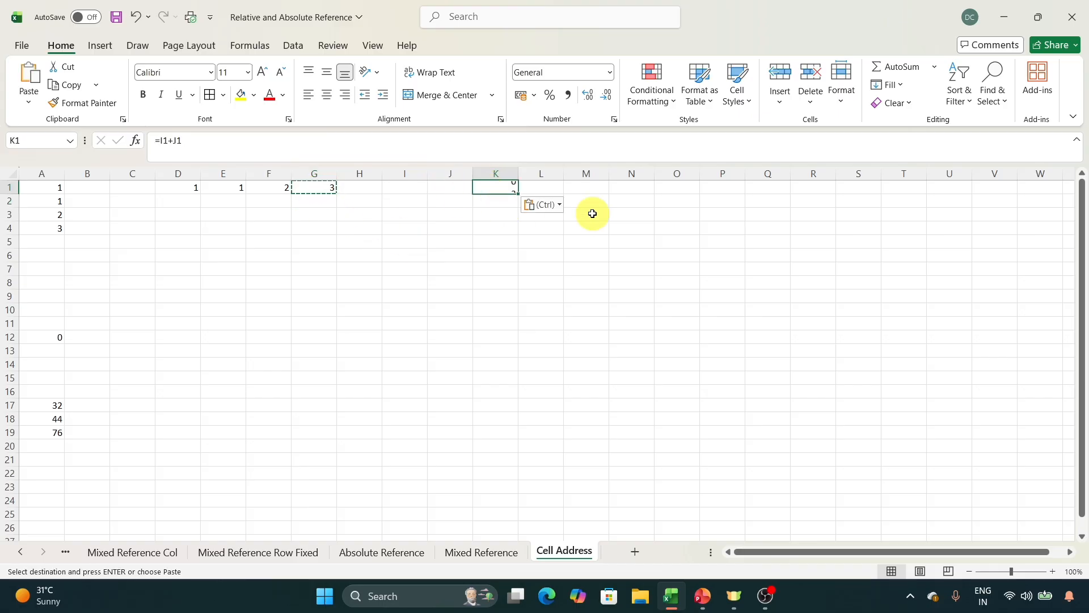
click(453, 150)
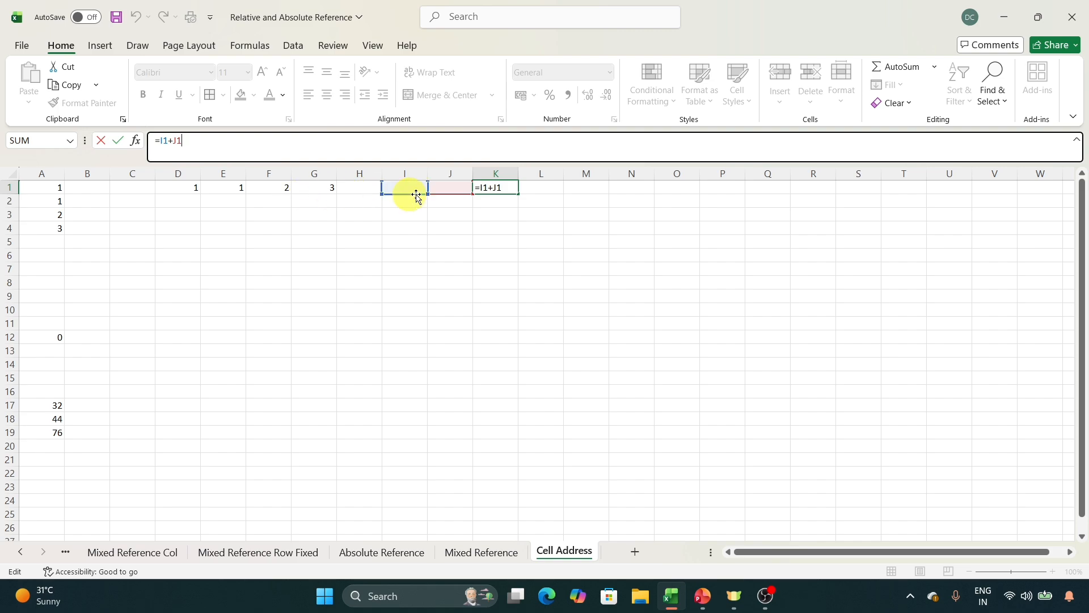
click(509, 190)
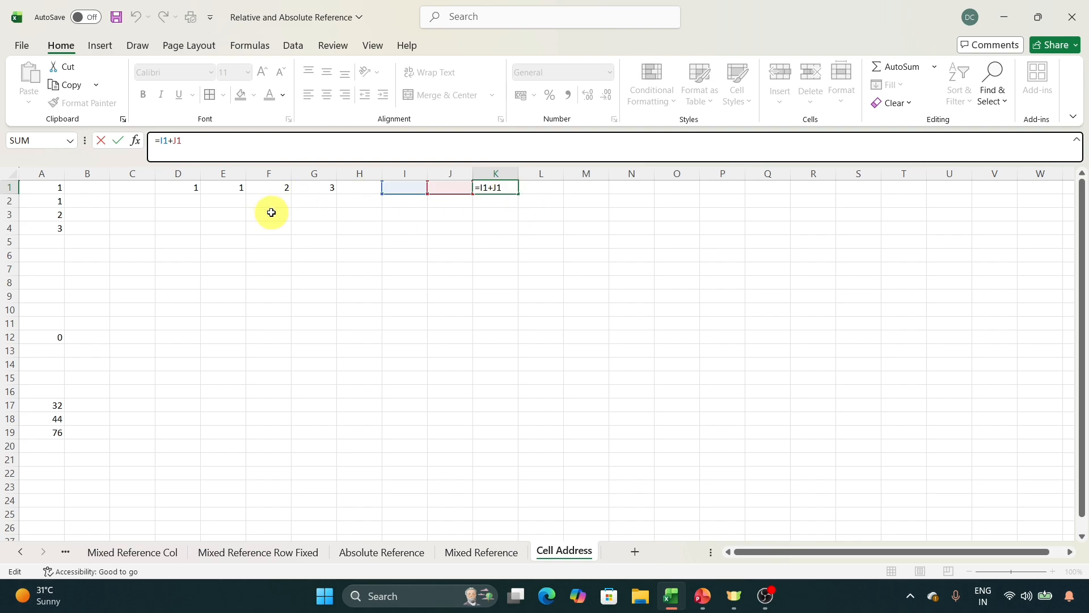
click(446, 250)
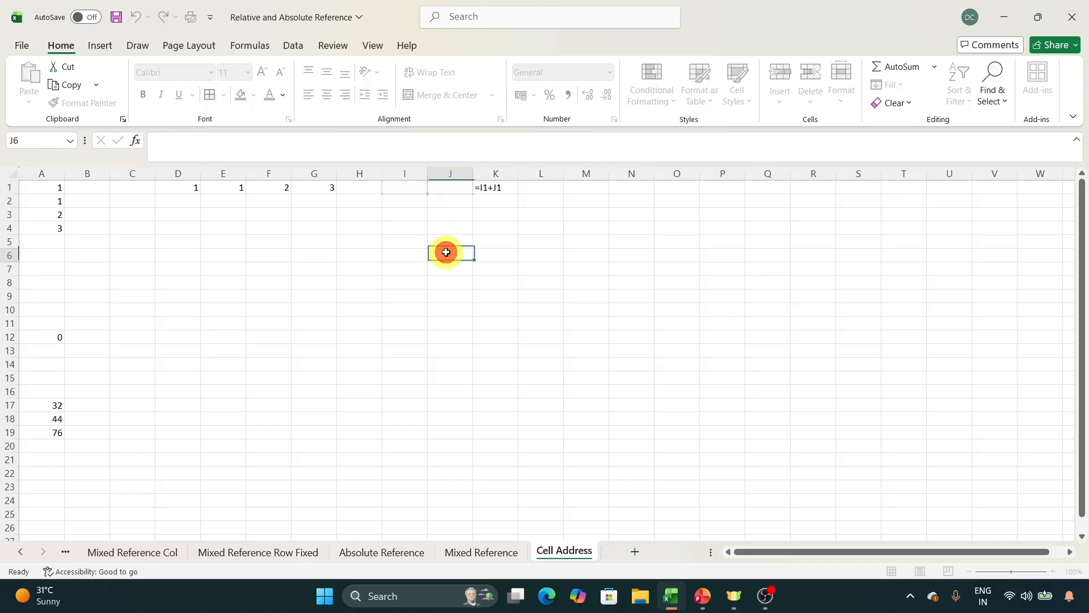
click(688, 196)
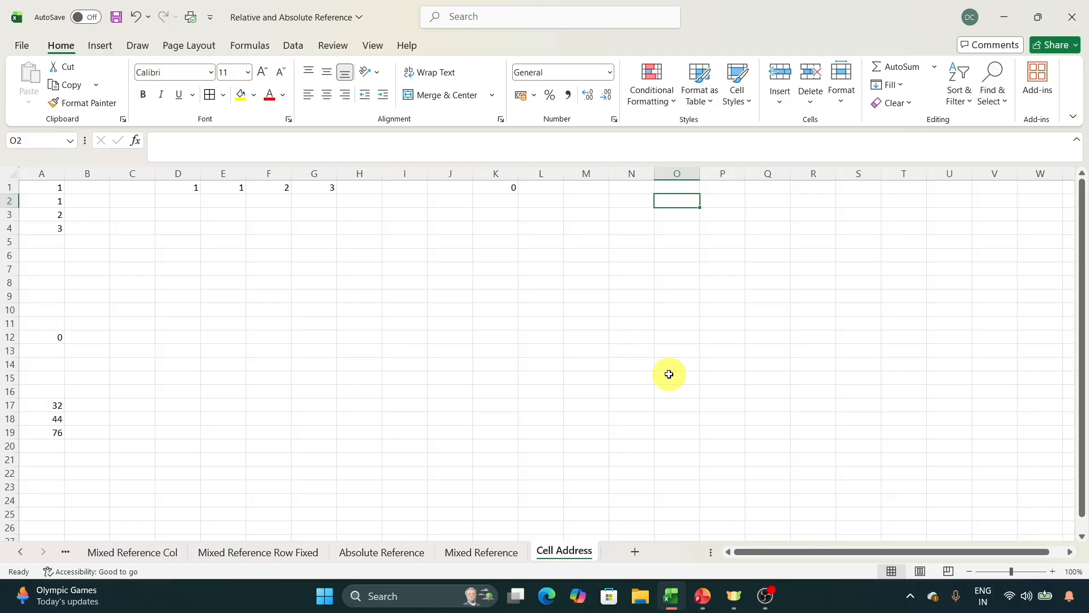
Open the Mixed Reference Col sheet with the Relative Reference product table.
click(20, 551)
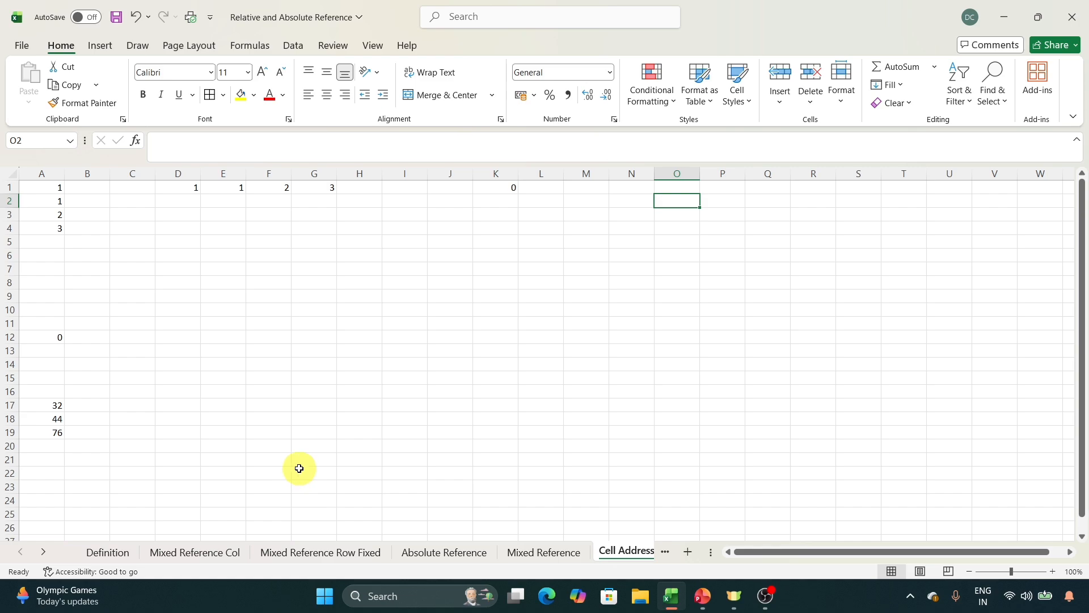
click(198, 551)
click(466, 430)
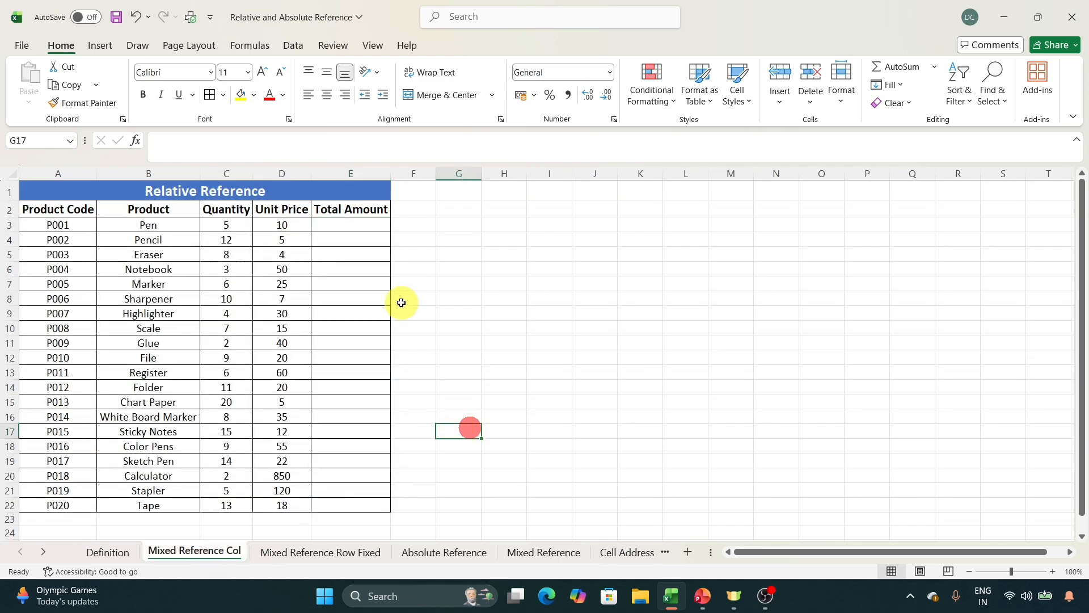
click(543, 368)
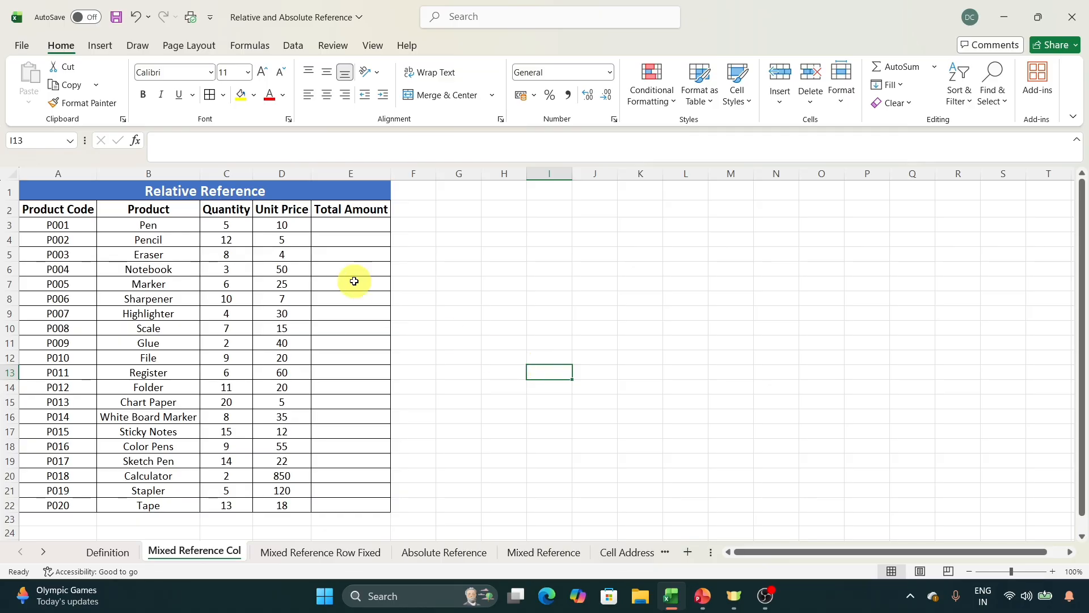
Enter =C3*D3 in E3 to calculate the Pen's total amount from its quantity and unit price.
click(324, 223)
text(=)
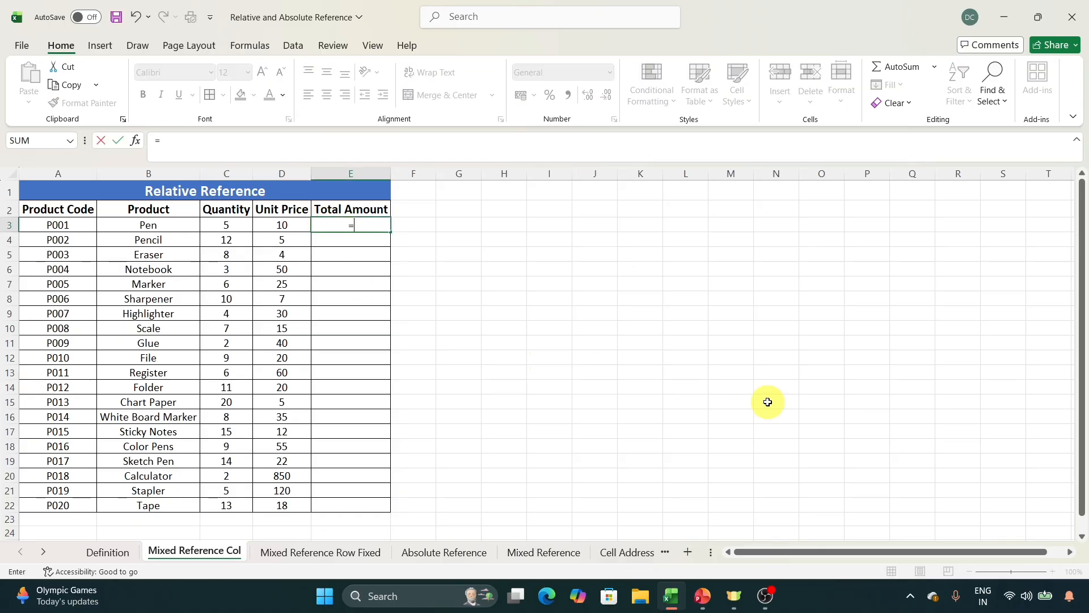
key(Left)
key(Left)
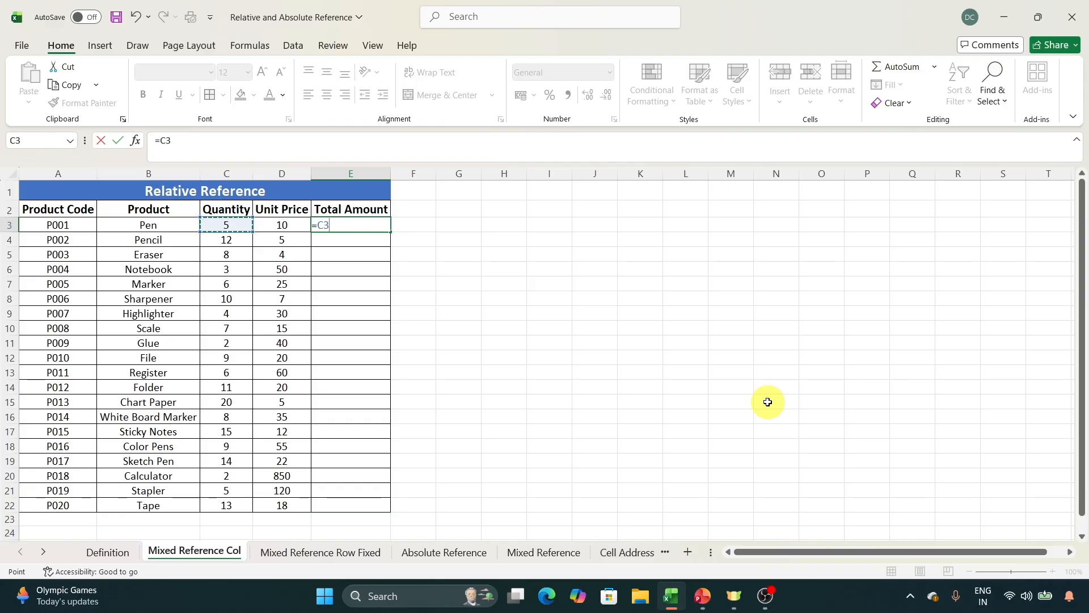
text(*)
key(Left)
key(Return)
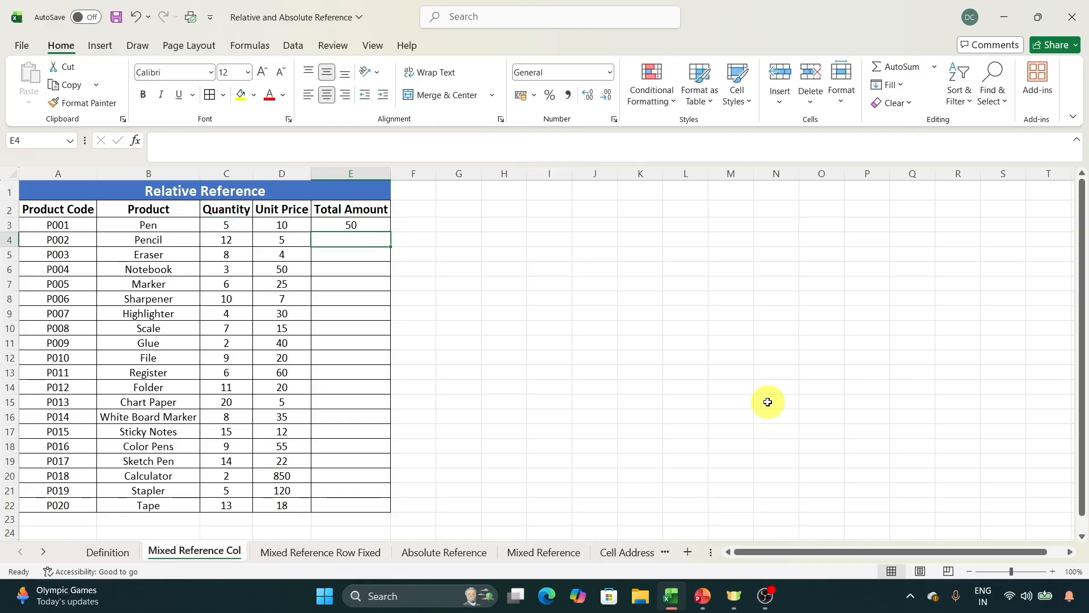
Fill the E3 formula down the Total Amount column to E22 and save the workbook.
click(333, 225)
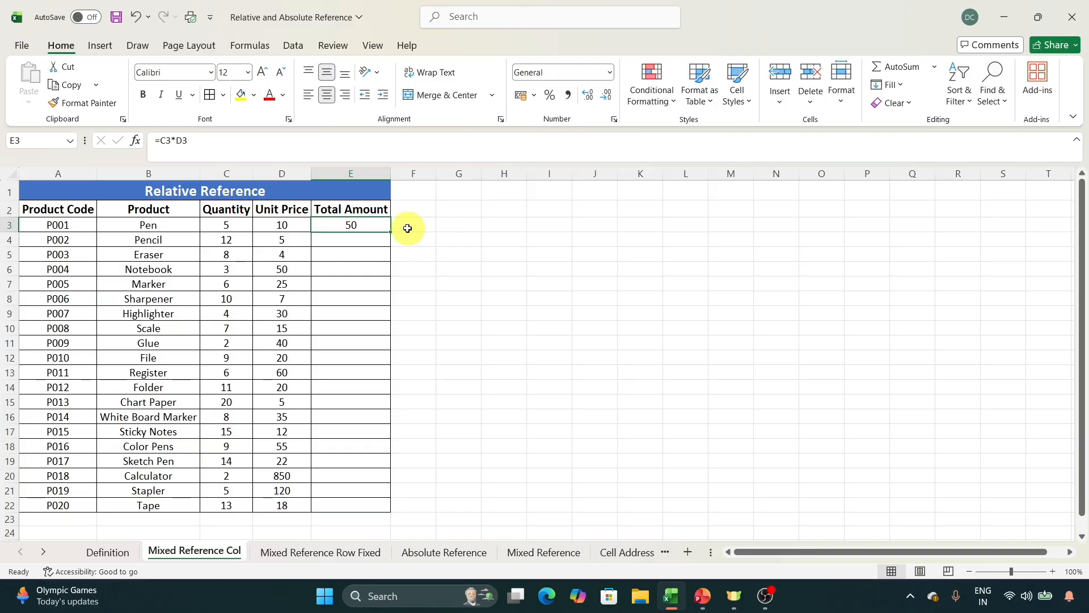
drag(392, 232, 400, 507)
click(447, 430)
key(ctrl+s)
Inspect the cell references in the Total Amount formulas of several rows, including E3, E10, E15, E18 and E21.
click(366, 284)
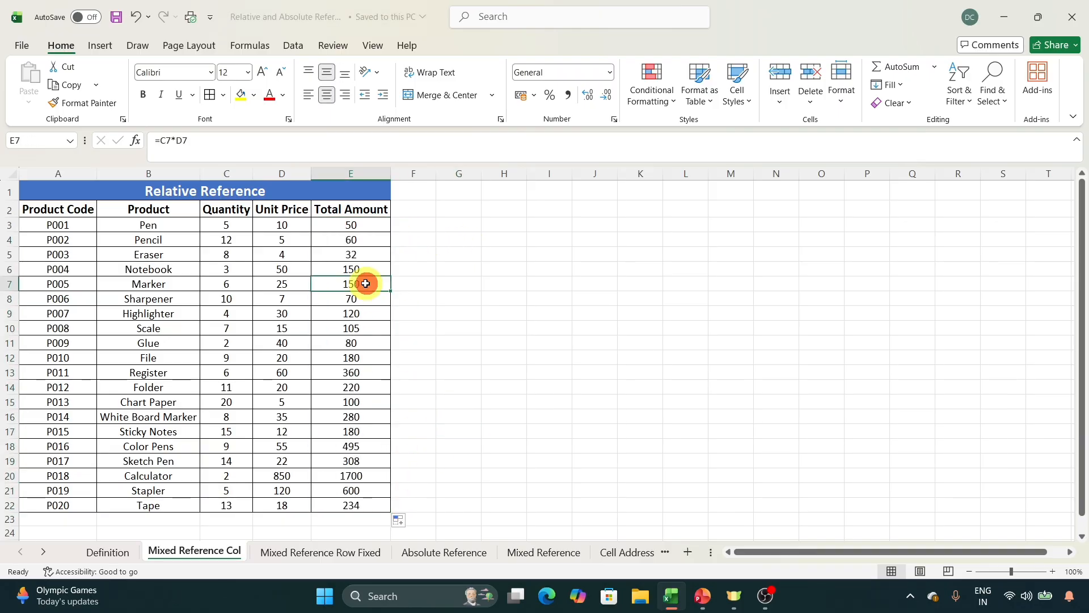
click(347, 224)
click(285, 140)
click(371, 326)
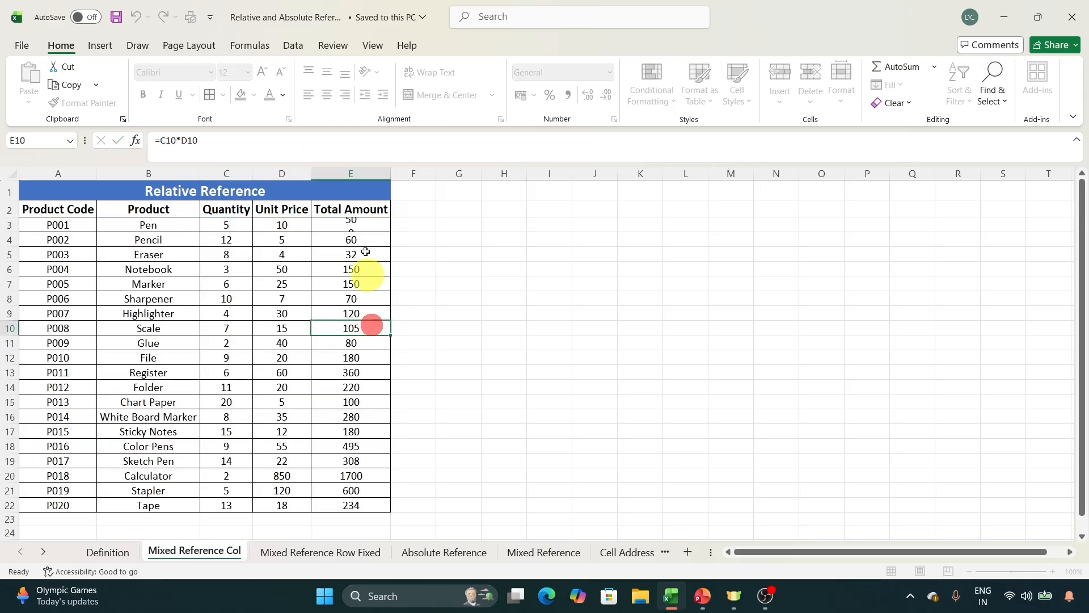
click(340, 138)
click(486, 326)
click(359, 401)
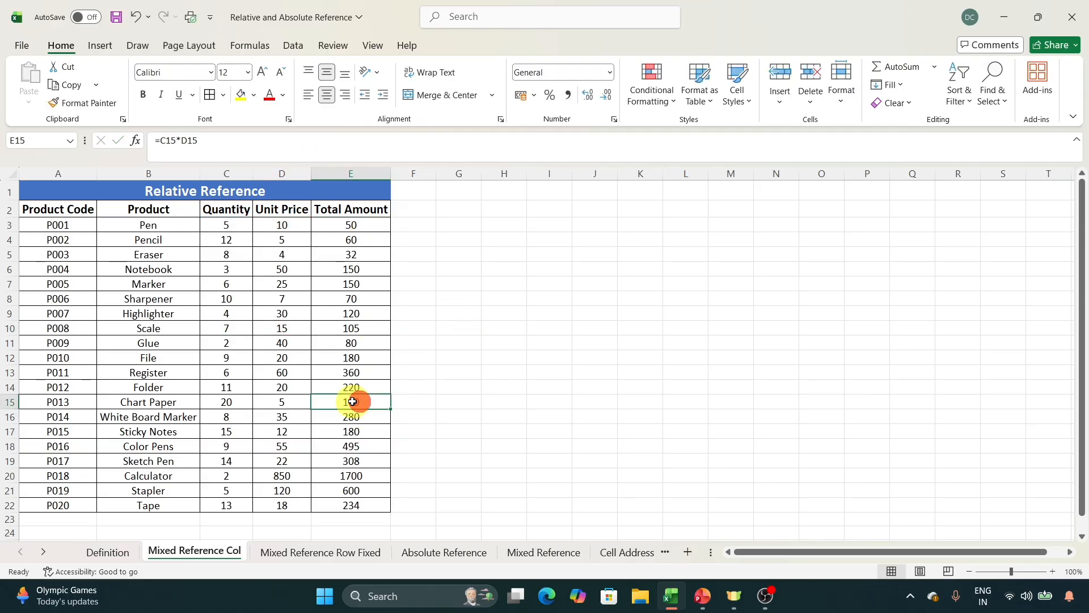
click(326, 150)
click(358, 445)
click(297, 153)
click(544, 310)
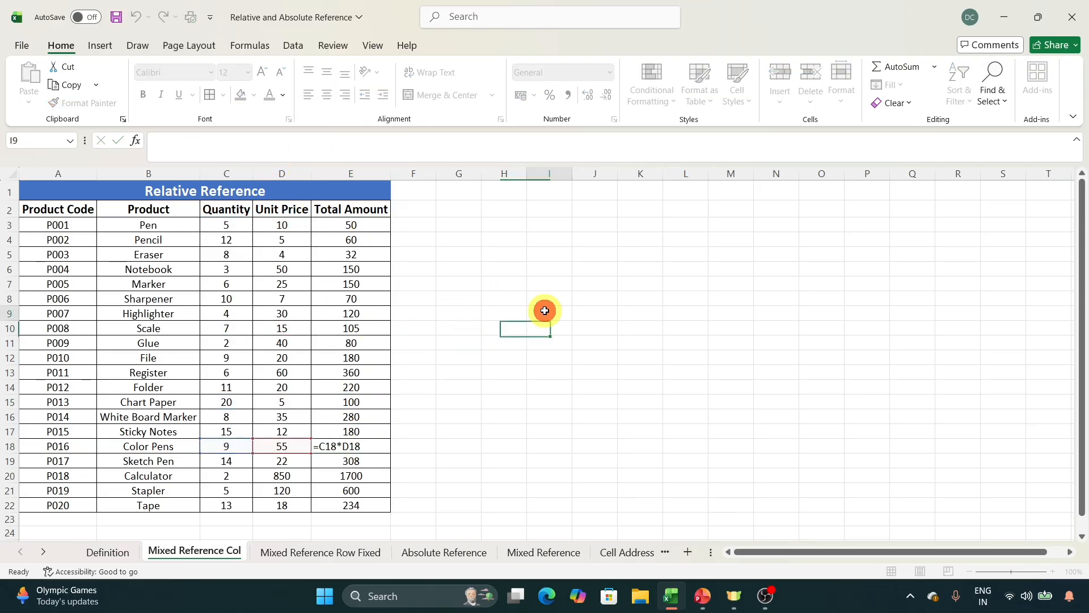
click(369, 489)
click(292, 151)
click(606, 273)
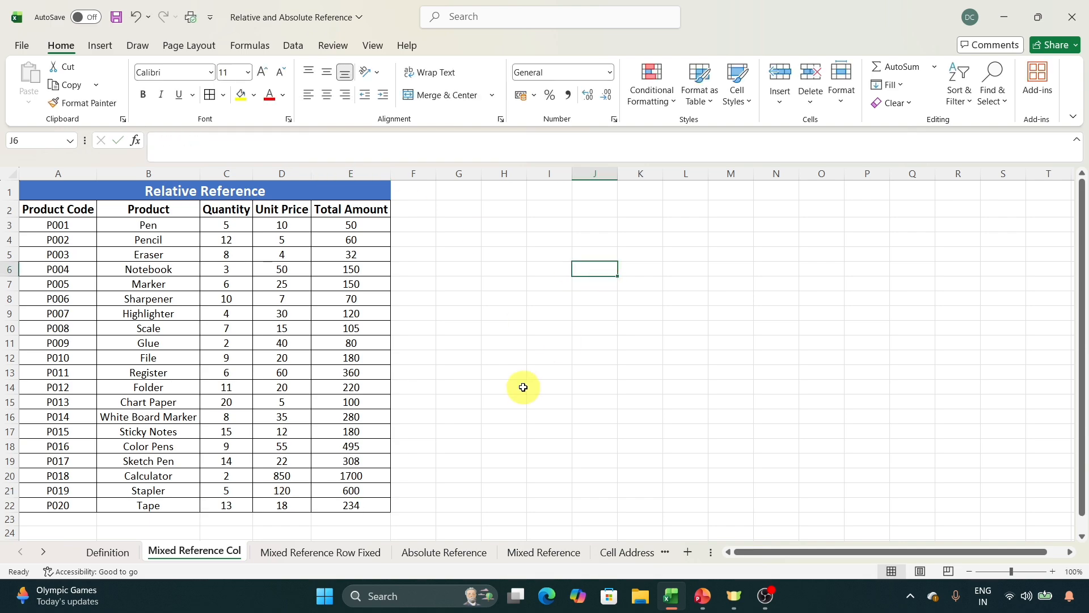
Copy the Product Code column A2:A22 to K2 and autofit column K's width.
drag(56, 210, 66, 502)
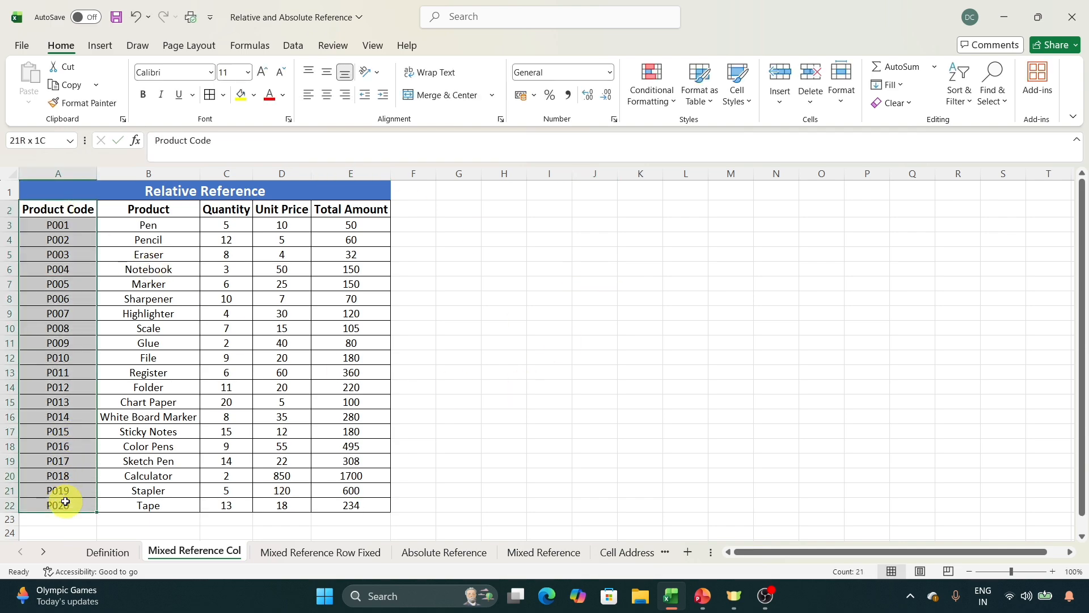
key(ctrl+c)
click(645, 207)
key(ctrl+v)
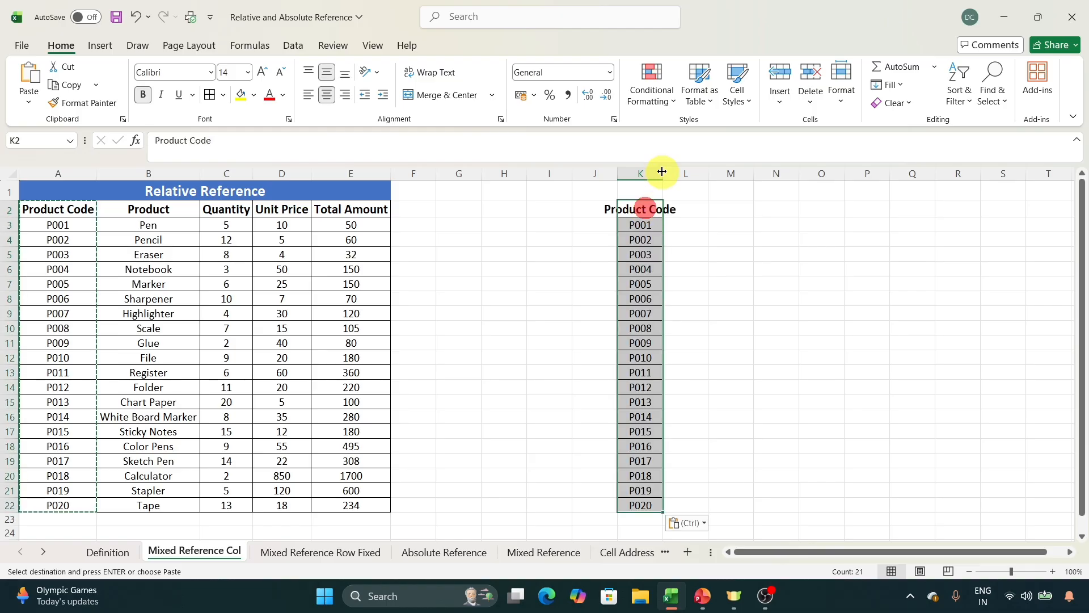
double_click(662, 171)
click(794, 264)
Copy the Total Amount header from E2 to L2 and autofit column L's width.
click(367, 210)
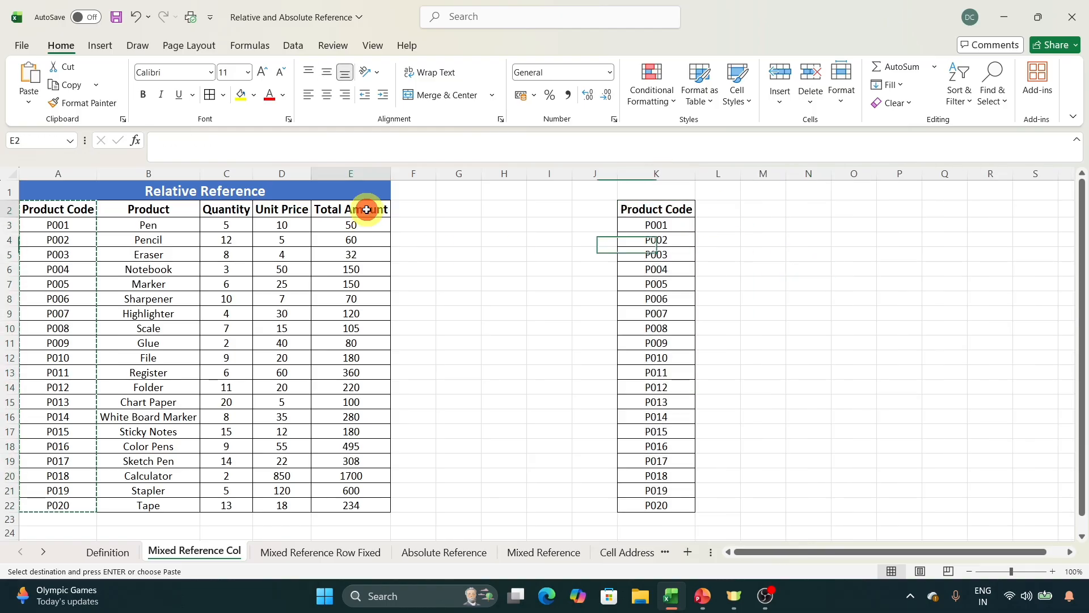
key(ctrl+c)
click(721, 208)
key(ctrl+v)
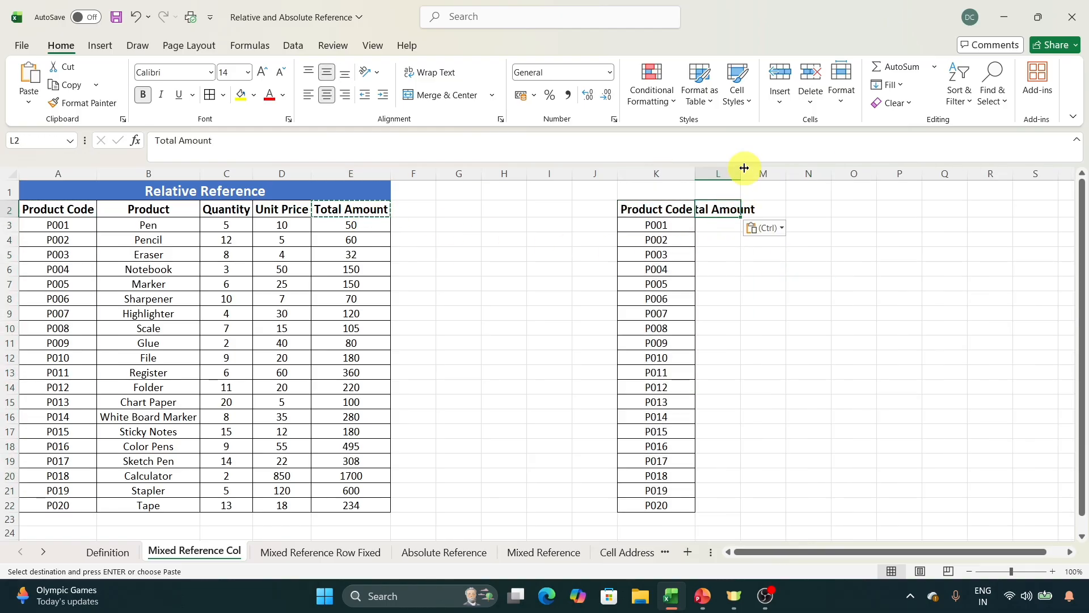
double_click(745, 168)
click(831, 238)
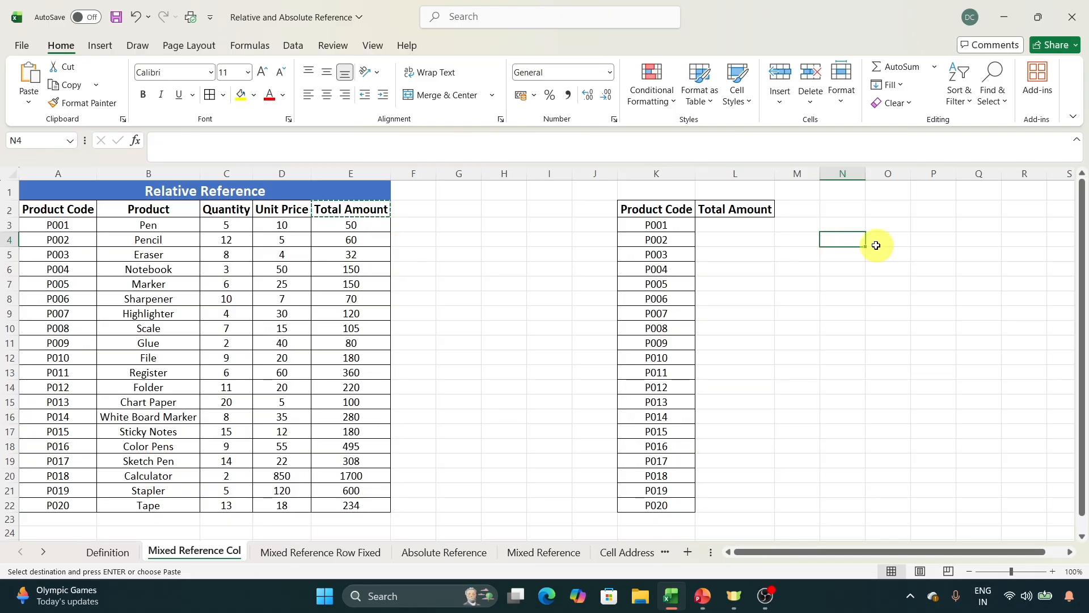
click(745, 226)
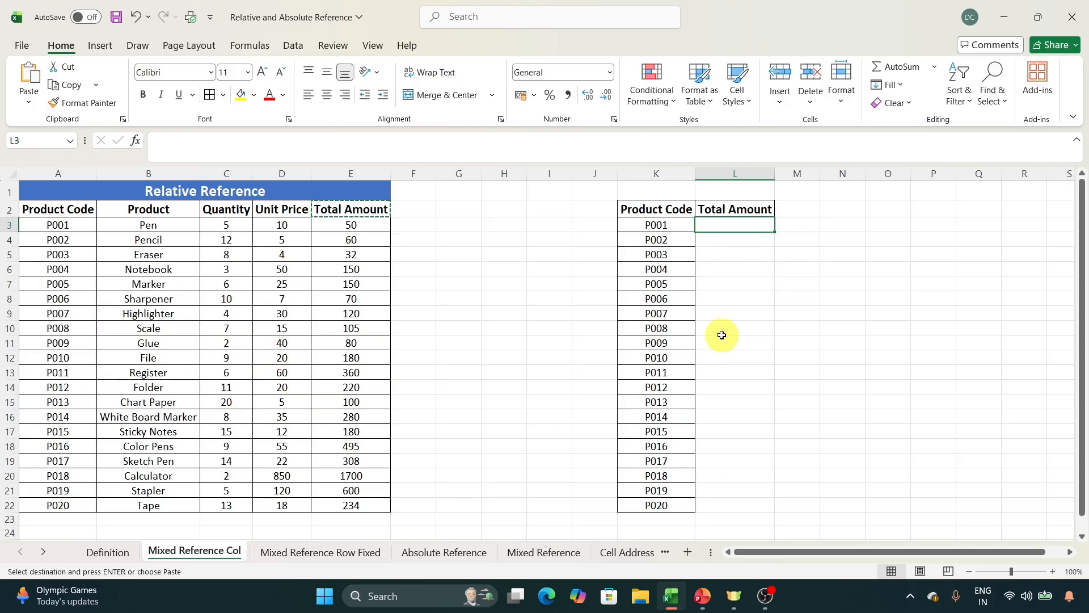
click(373, 225)
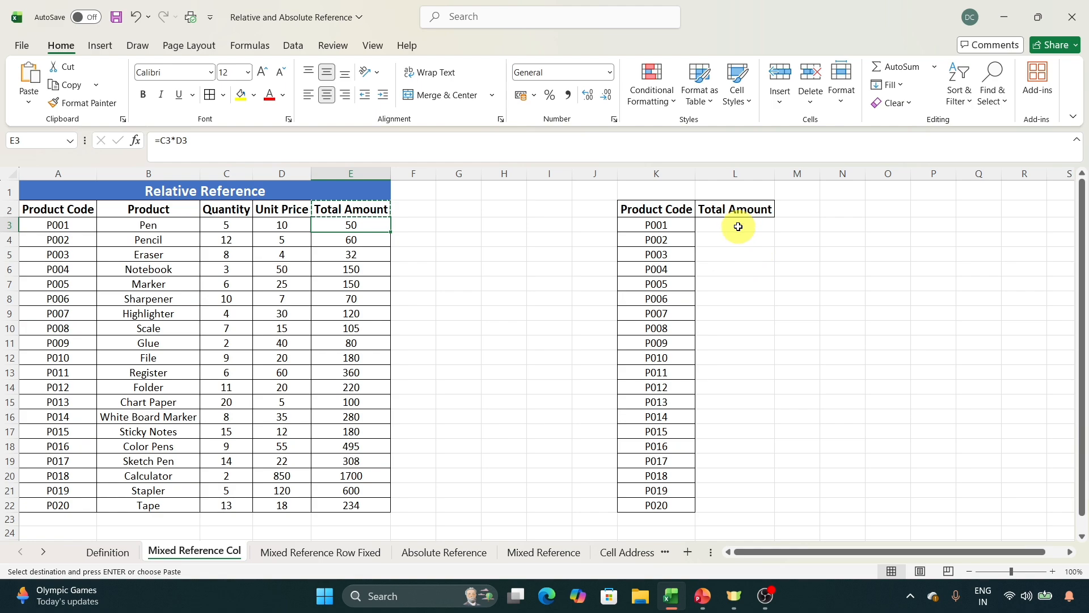
drag(737, 224, 734, 501)
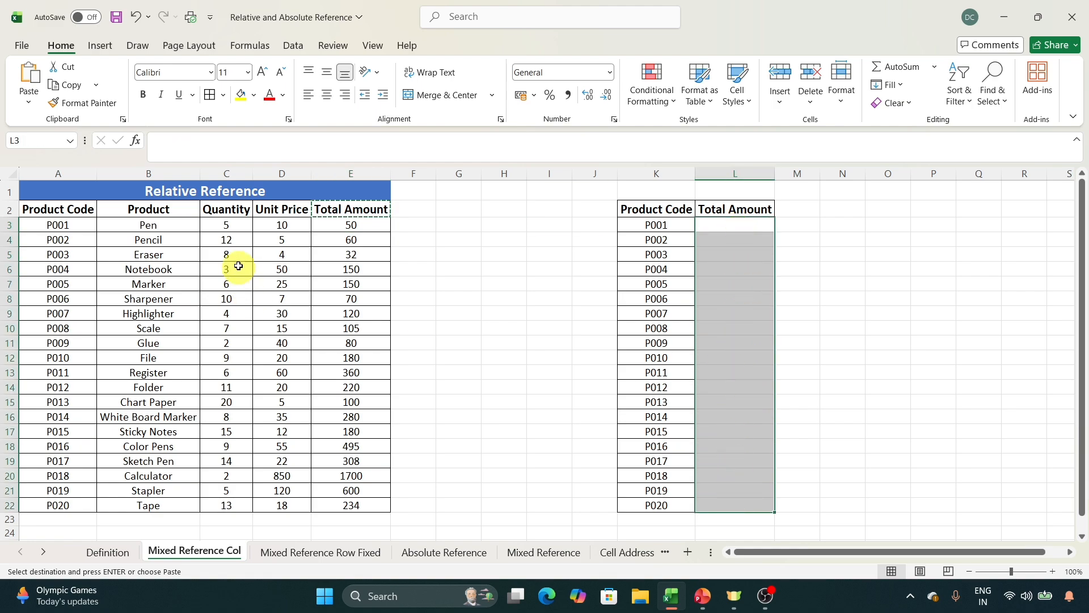
click(729, 260)
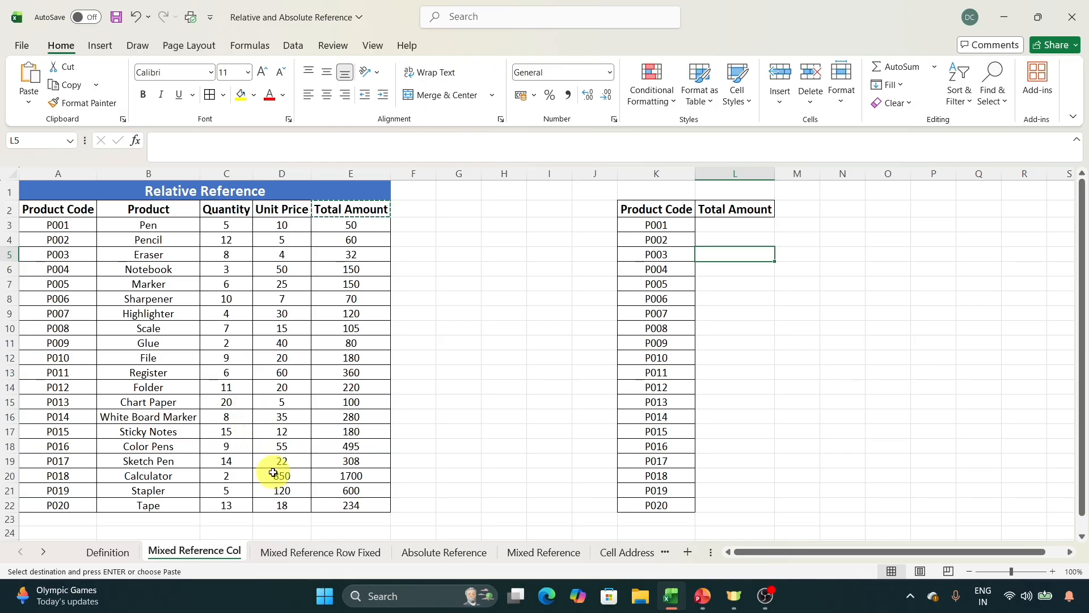
Change the Pen's Total Amount formula in E3 to =$C3*$D3 so that both column references are fixed.
click(347, 225)
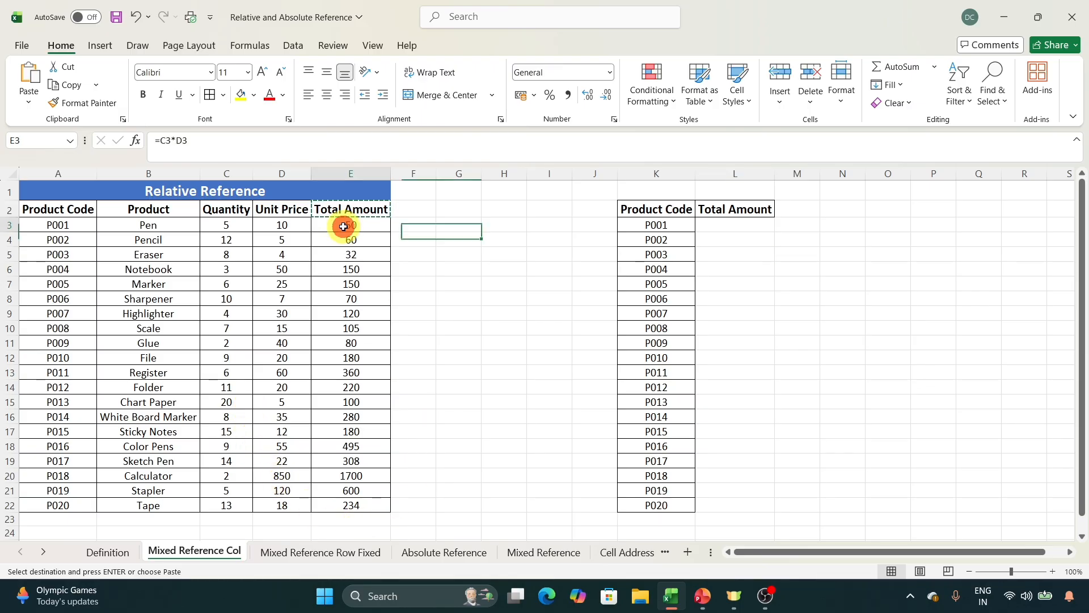
click(243, 148)
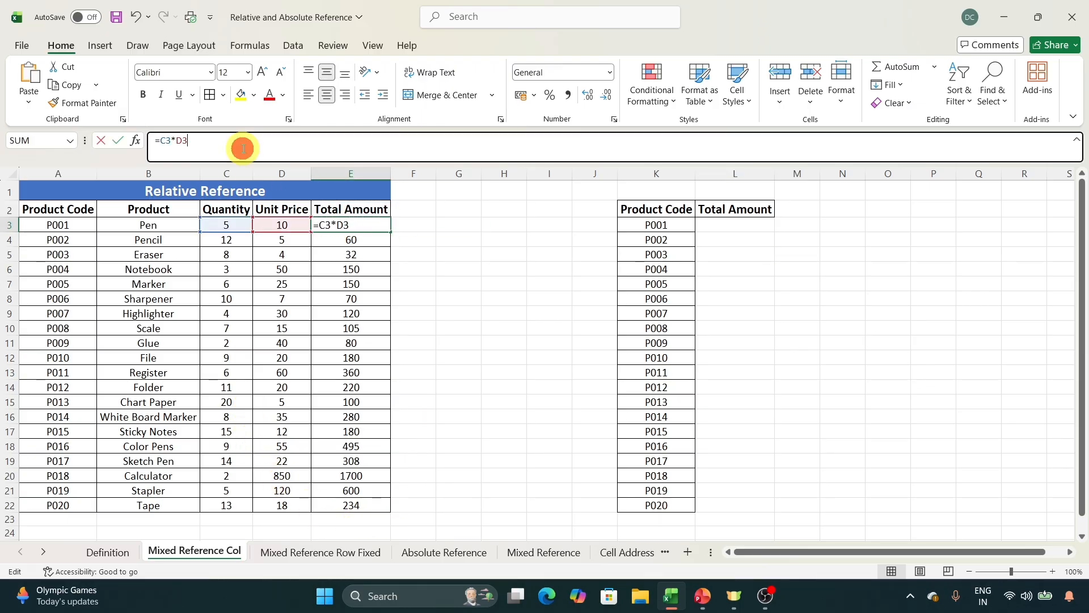
click(168, 140)
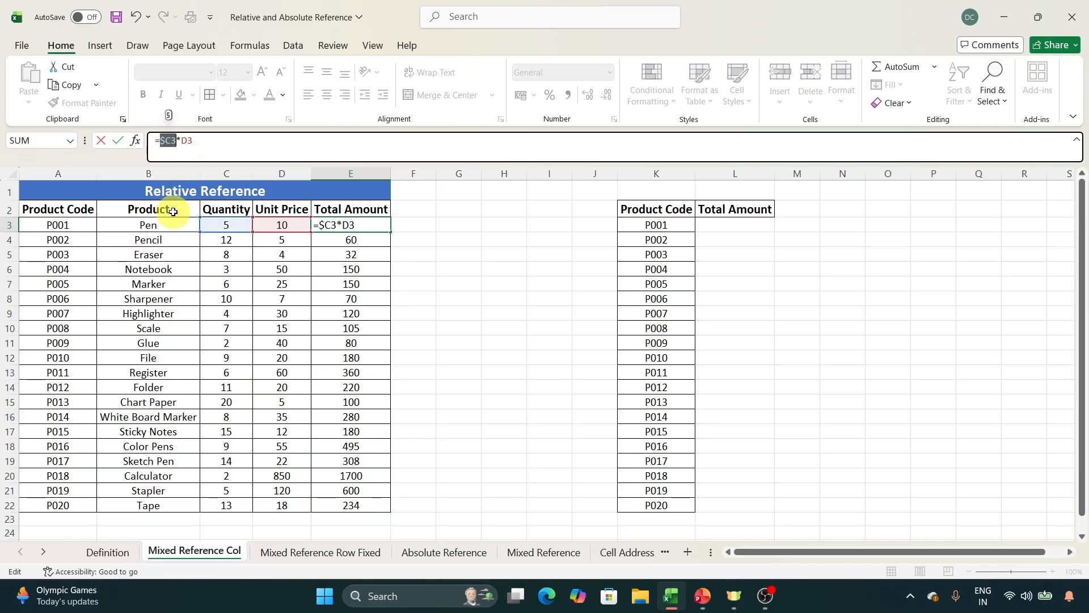
click(185, 141)
key(F4)
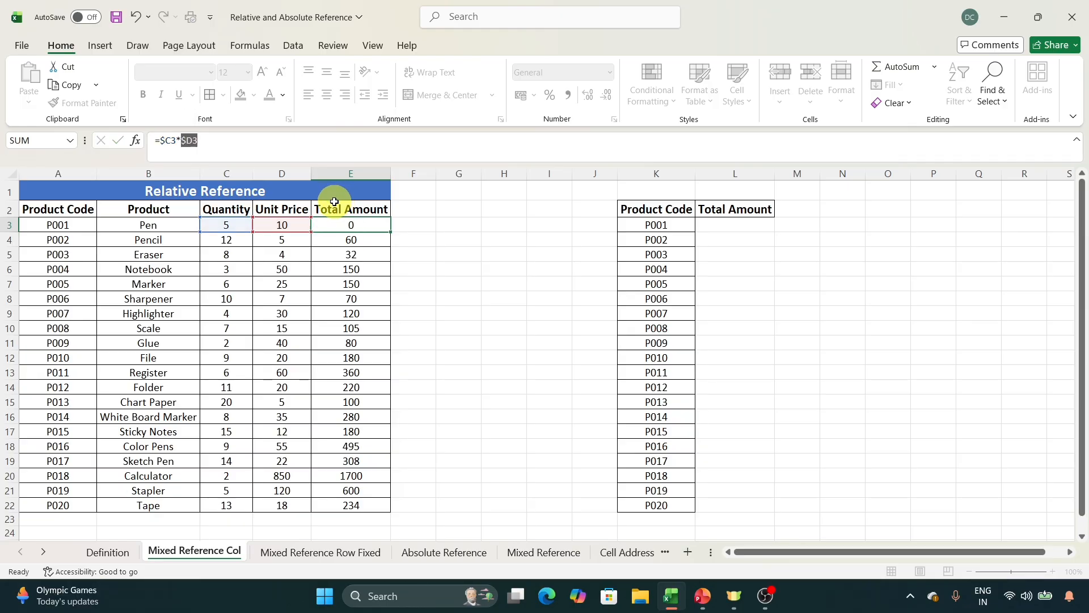
key(ctrl+Return)
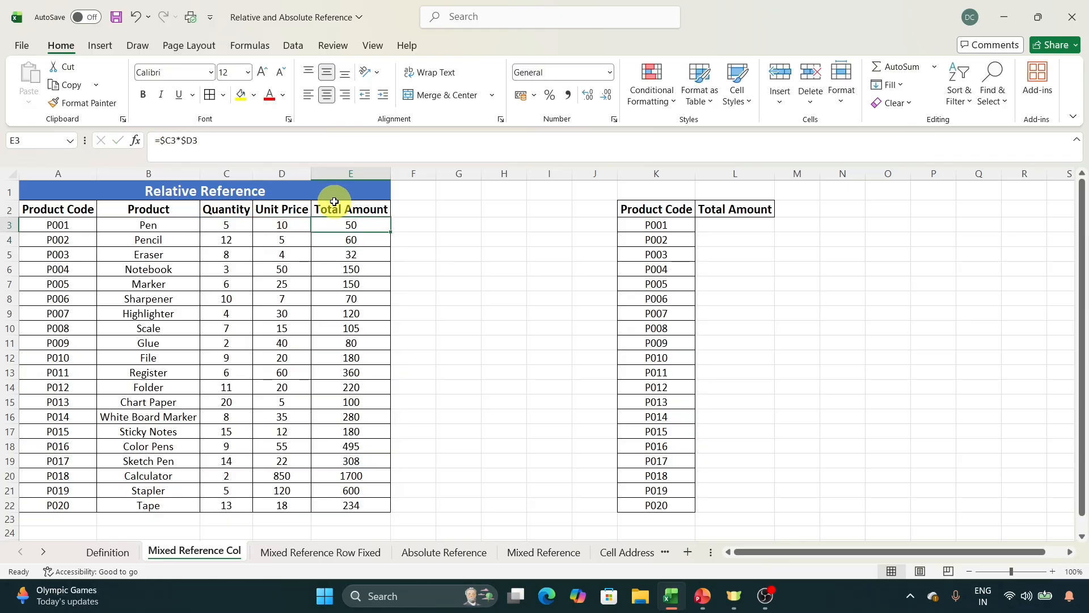
Copy the column-fixed formula from E3 to L3 and fill it down the second Total Amount column to L22.
key(ctrl+c)
key(Right)
key(Right)
key(Right)
key(Right)
key(Right)
key(Right)
key(Right)
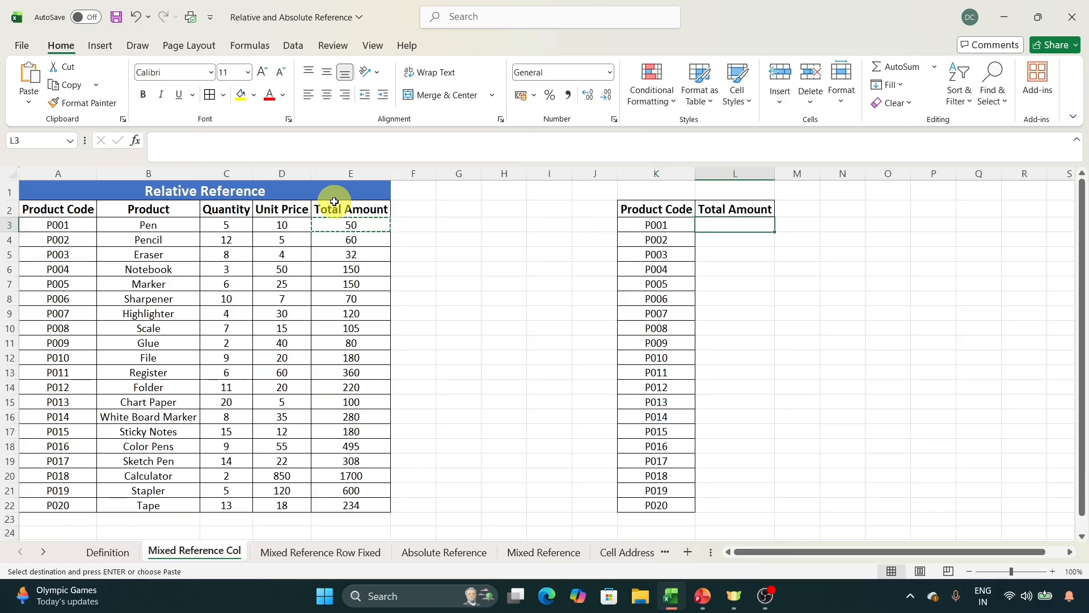
key(ctrl+v)
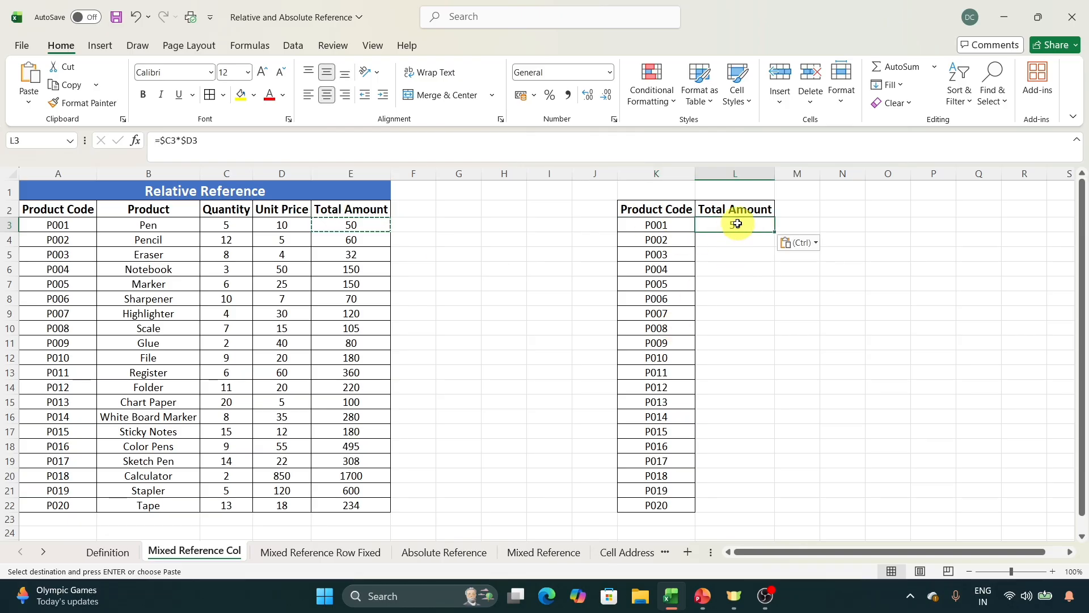
drag(774, 231, 742, 509)
click(796, 428)
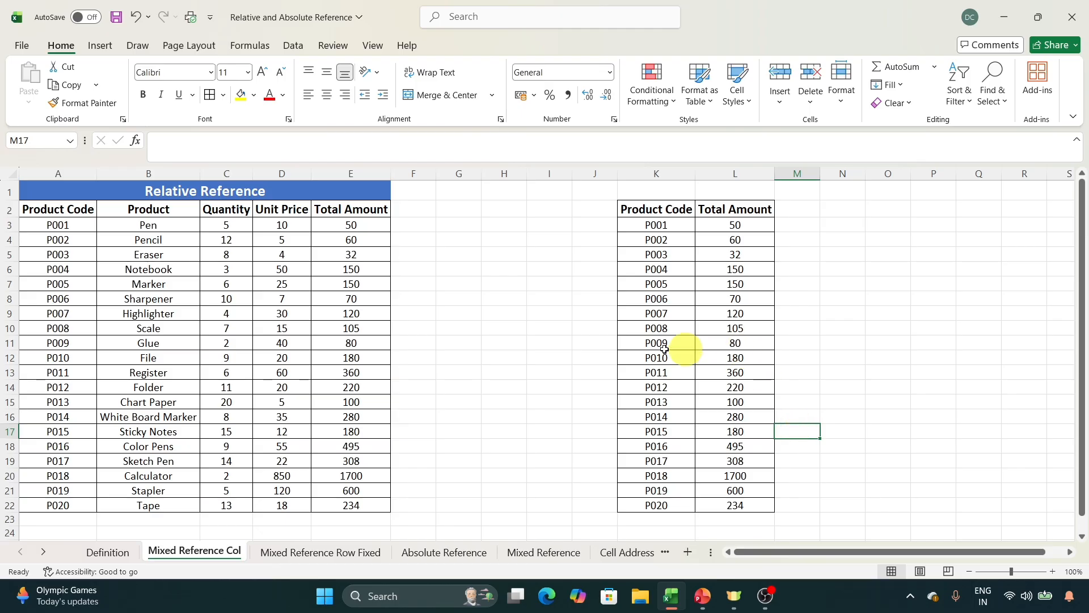
Set the File product's quantity in C12 to 20.
click(233, 357)
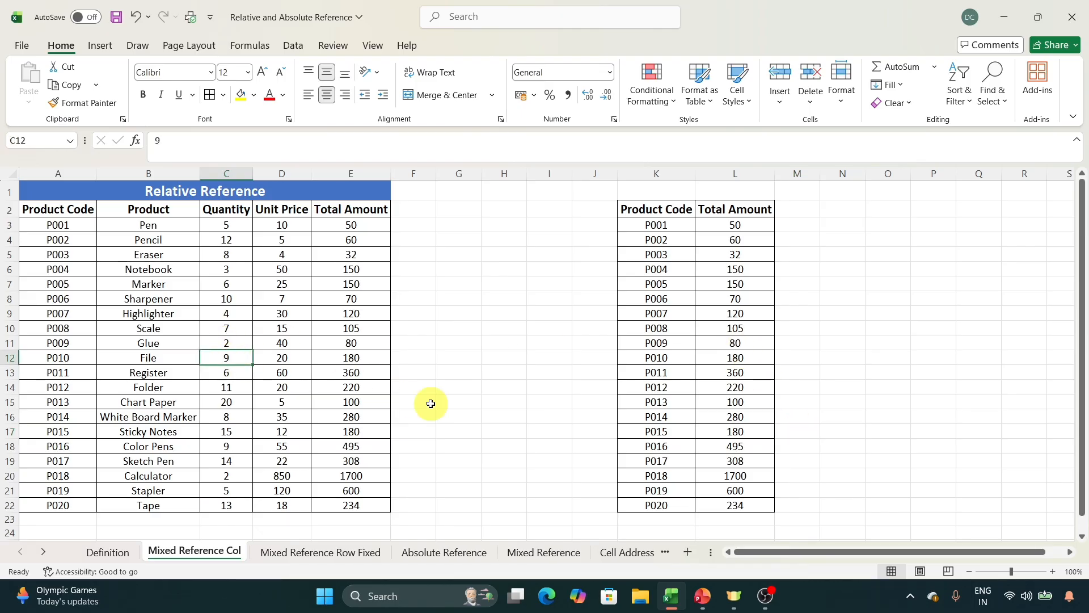
text(20)
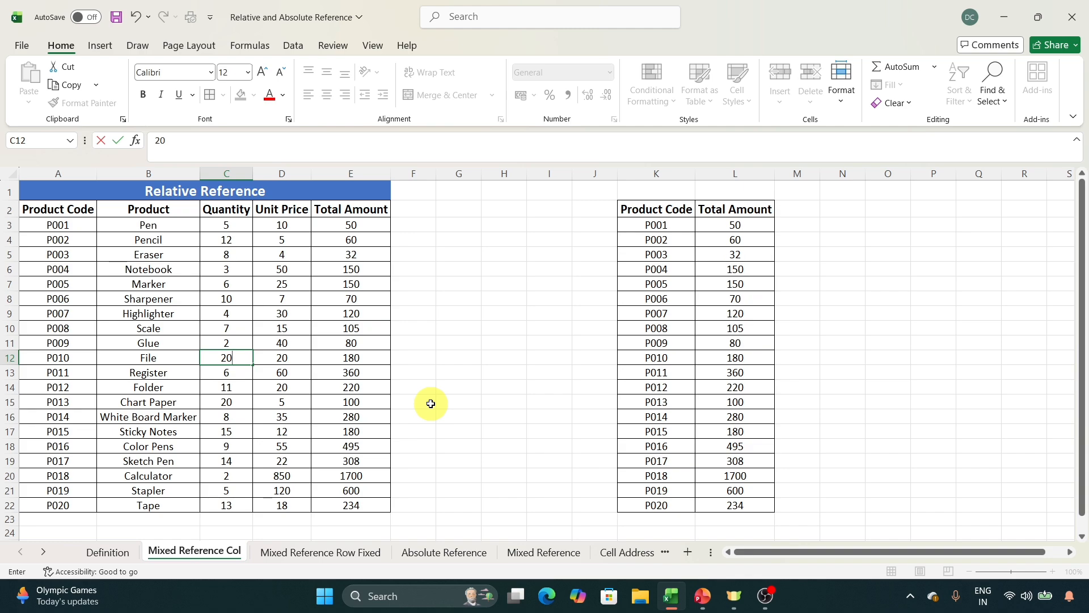
key(Return)
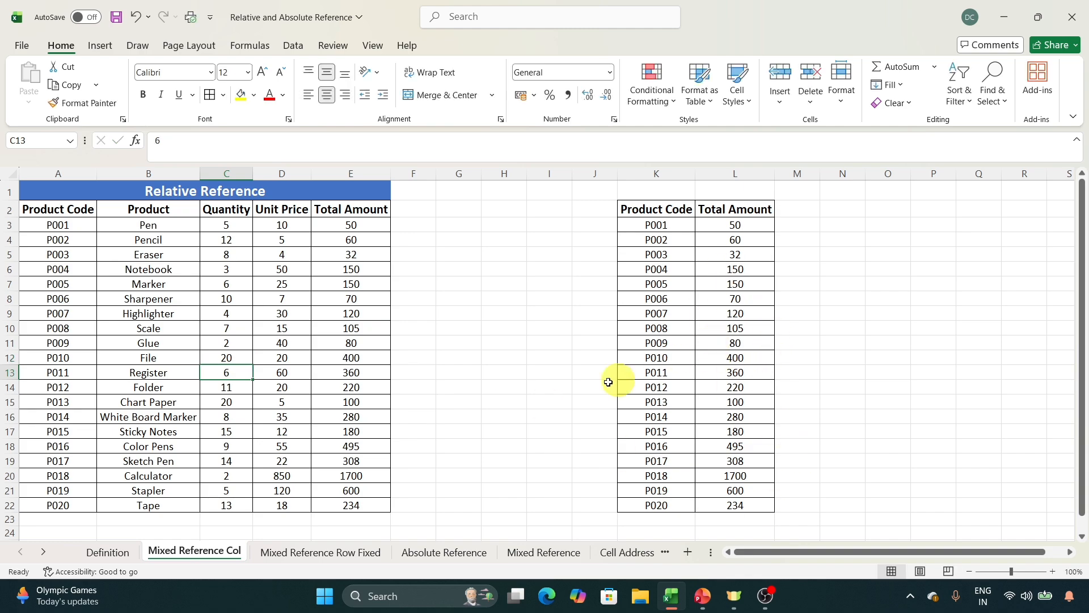
Compare the cell references in the Total Amount formulas of column E with the column-fixed ones in L3, L8 and L14.
drag(363, 227, 352, 454)
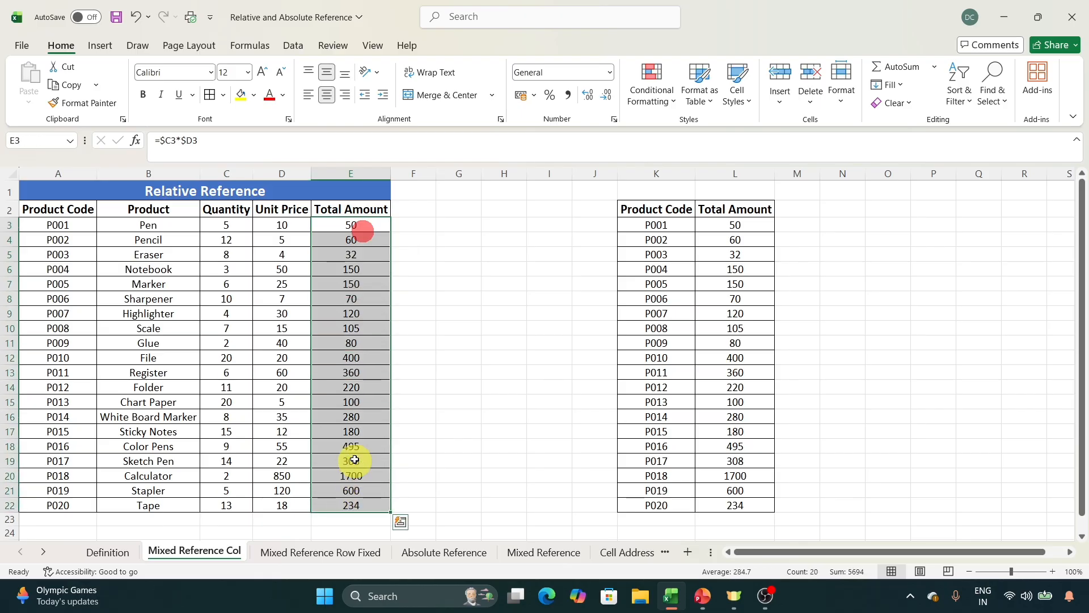
click(359, 418)
drag(370, 250, 360, 484)
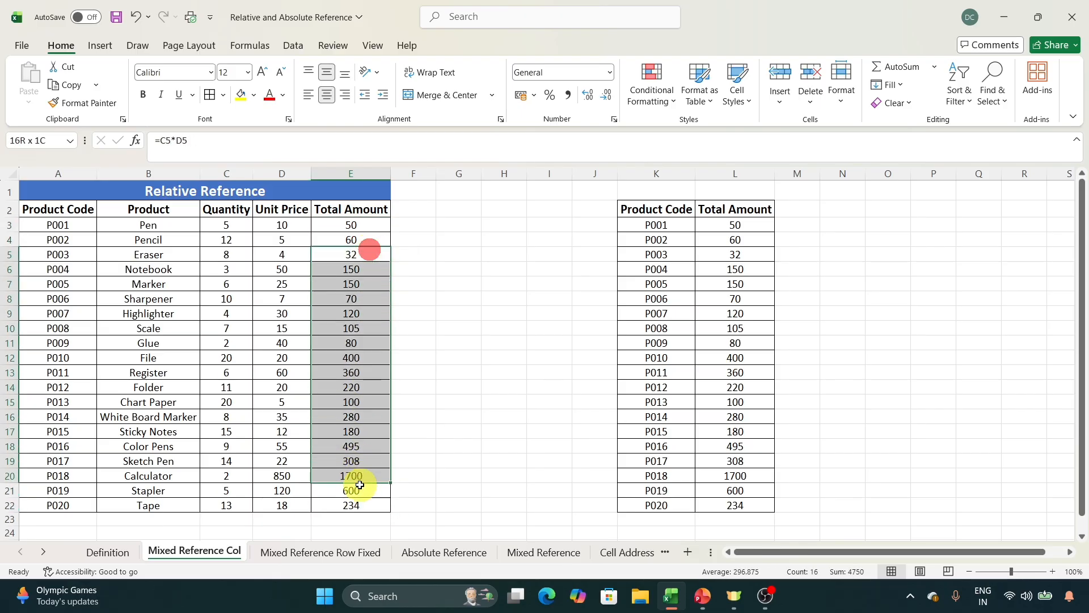
click(359, 414)
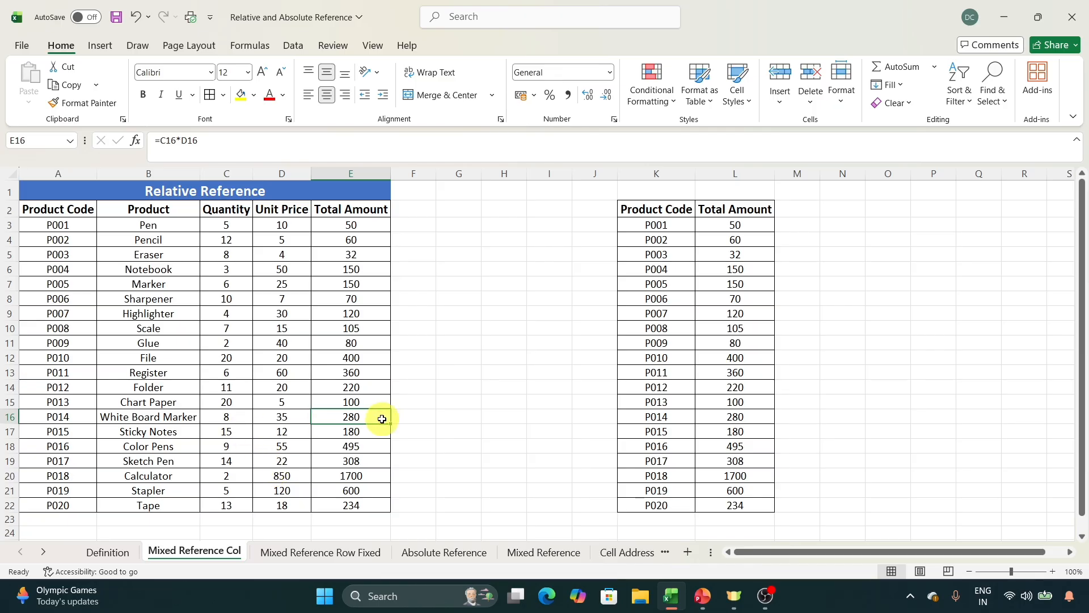
click(355, 298)
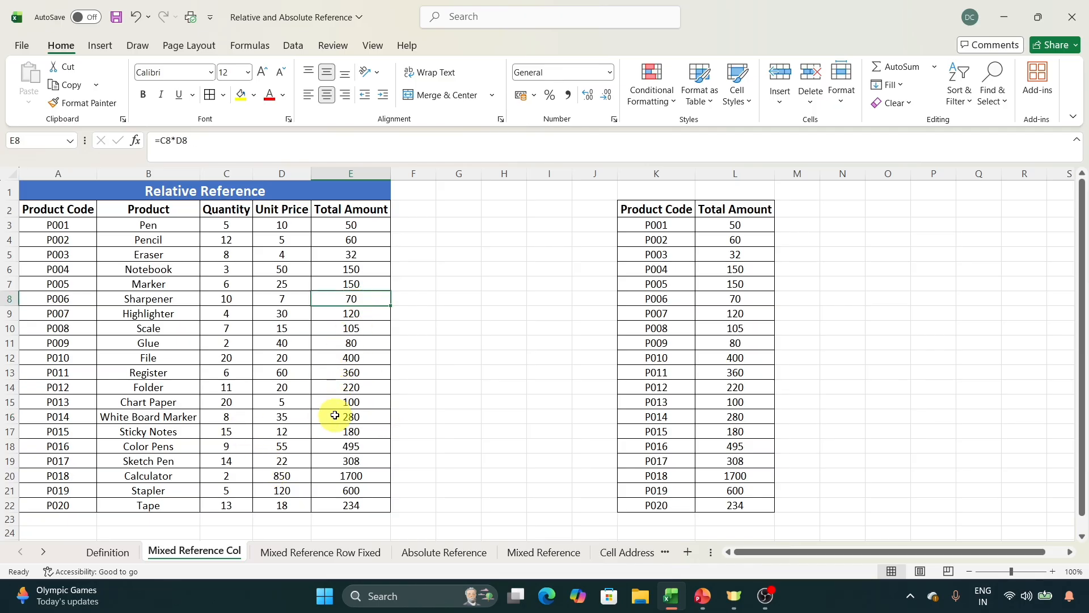
click(717, 225)
click(737, 299)
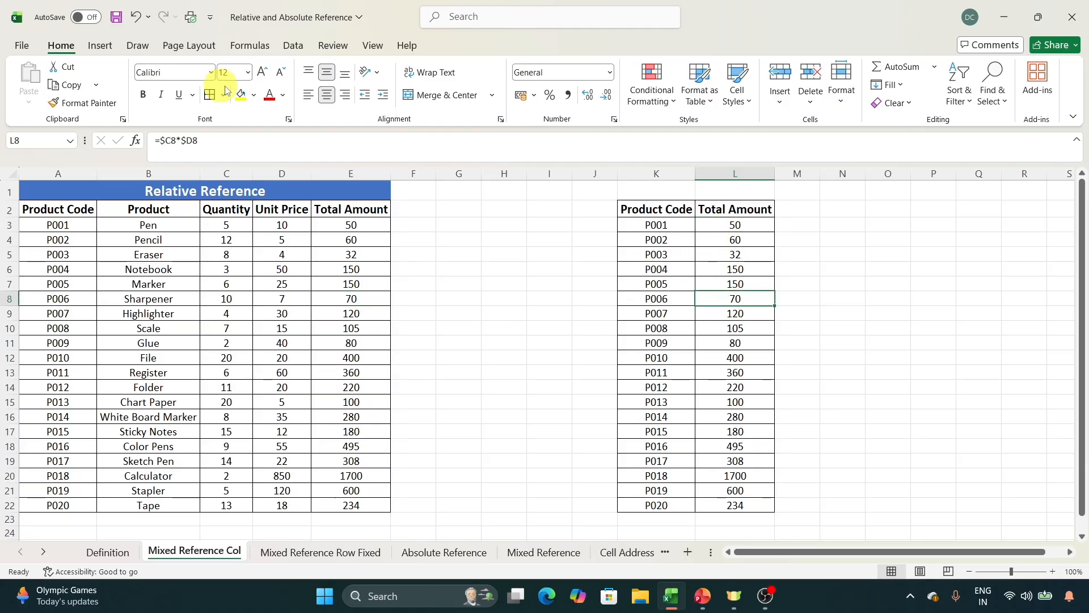
click(255, 153)
click(741, 384)
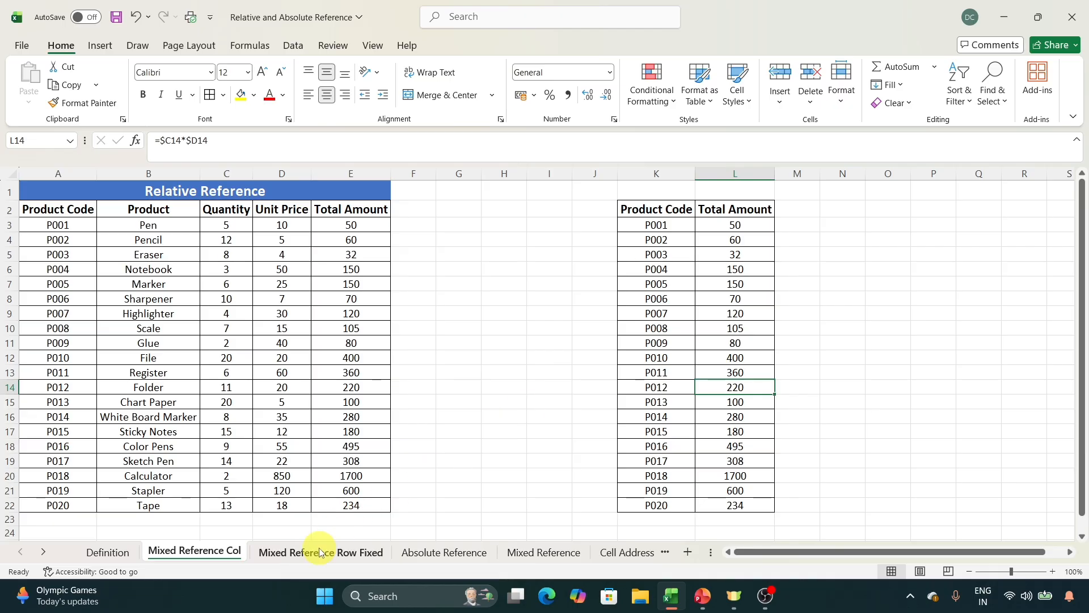
Open the Mixed Reference Row Fixed sheet with the GST Amount table.
click(347, 552)
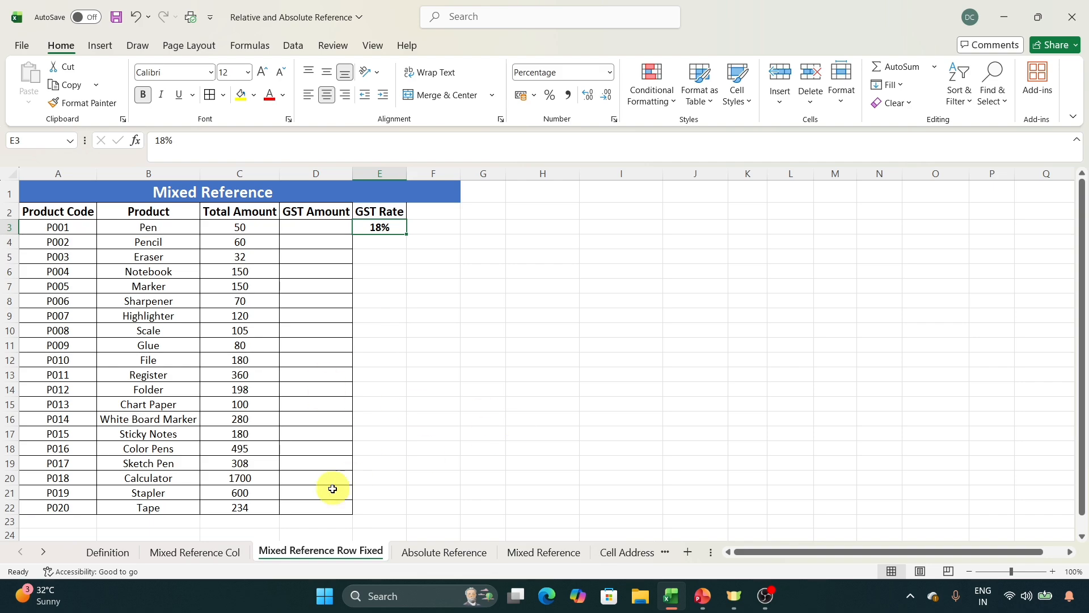
click(230, 555)
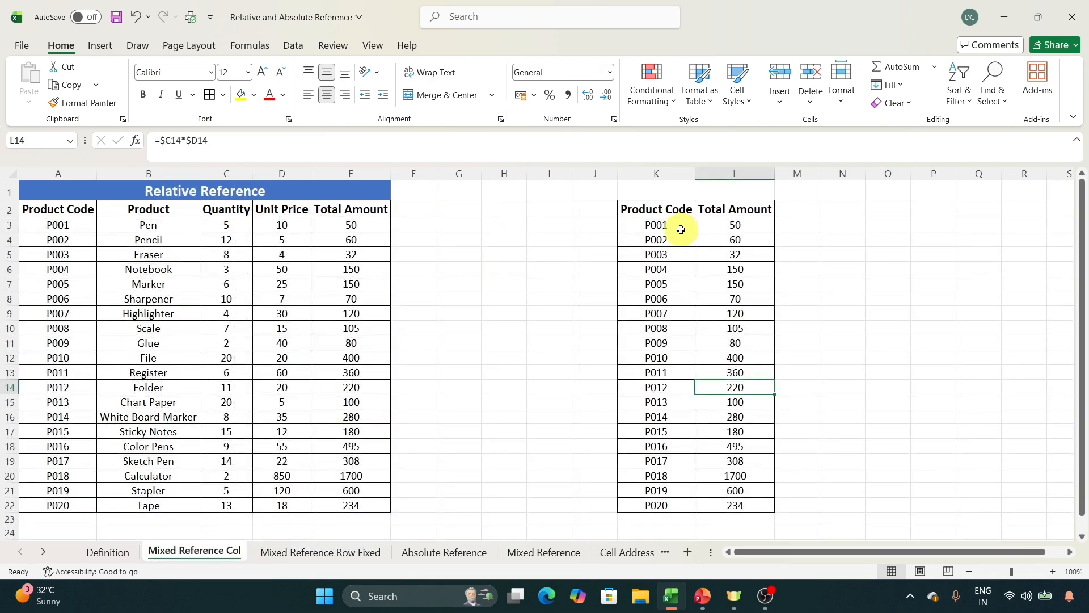
click(323, 227)
click(309, 555)
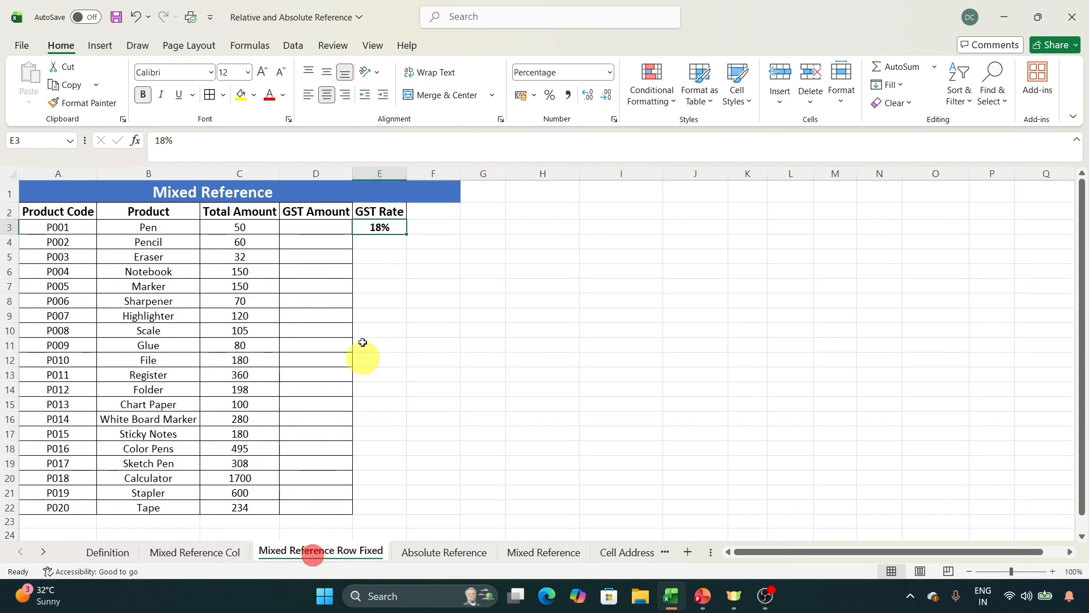
Enter =C3*E3 in D3 to calculate the Pen's GST amount from its total amount and the GST rate.
click(308, 225)
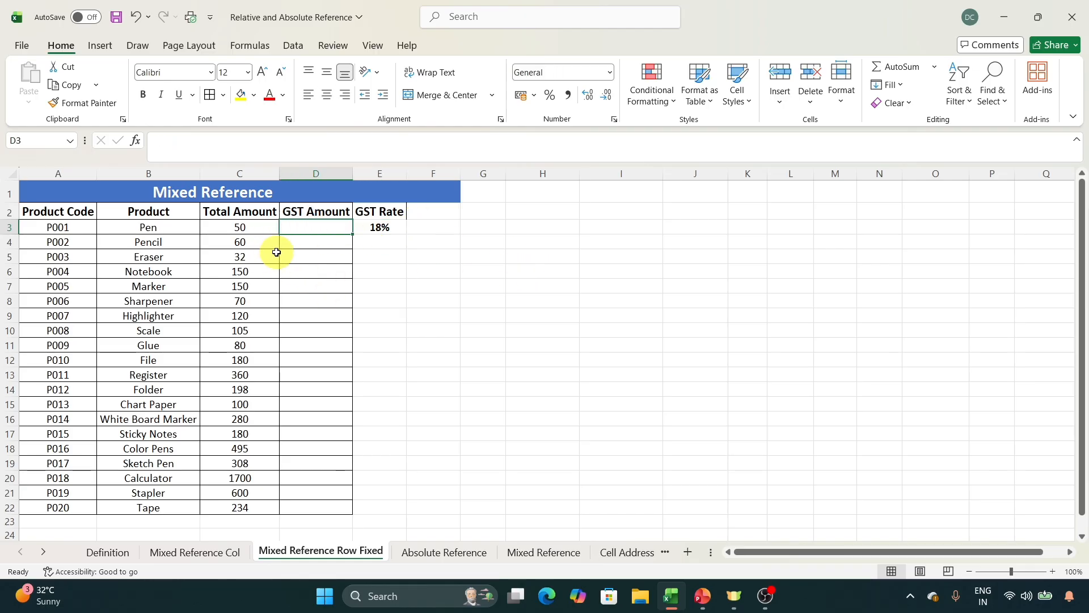
text(=)
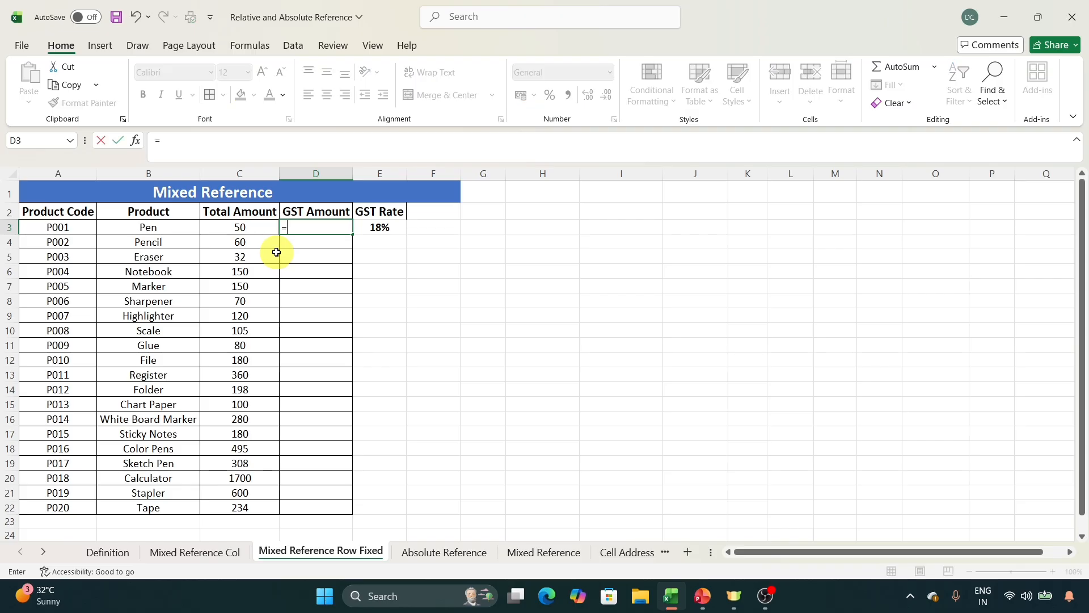
key(Left)
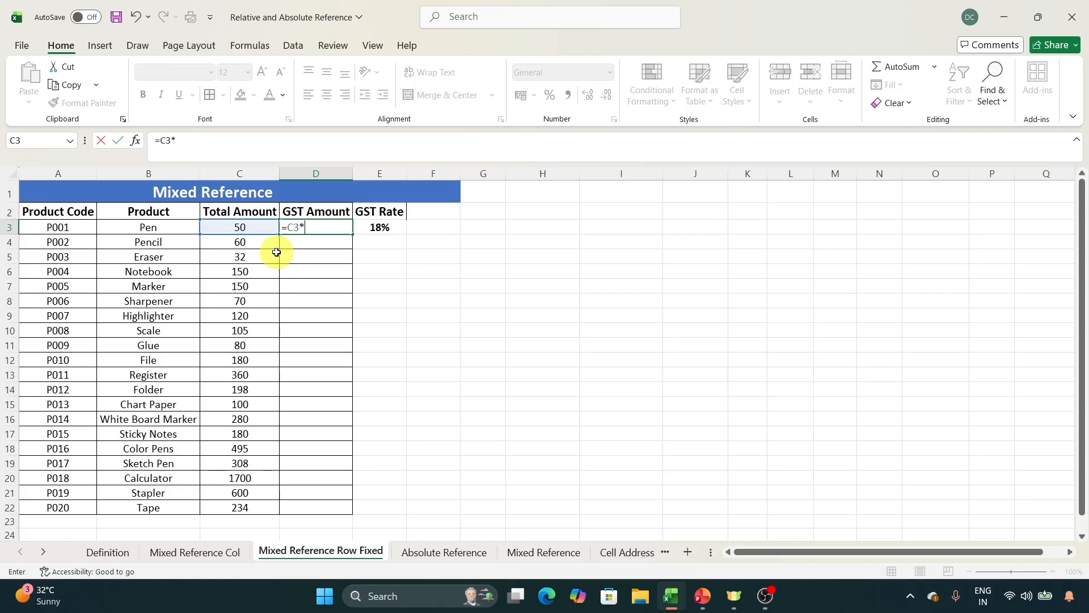
text(*)
click(384, 227)
key(Return)
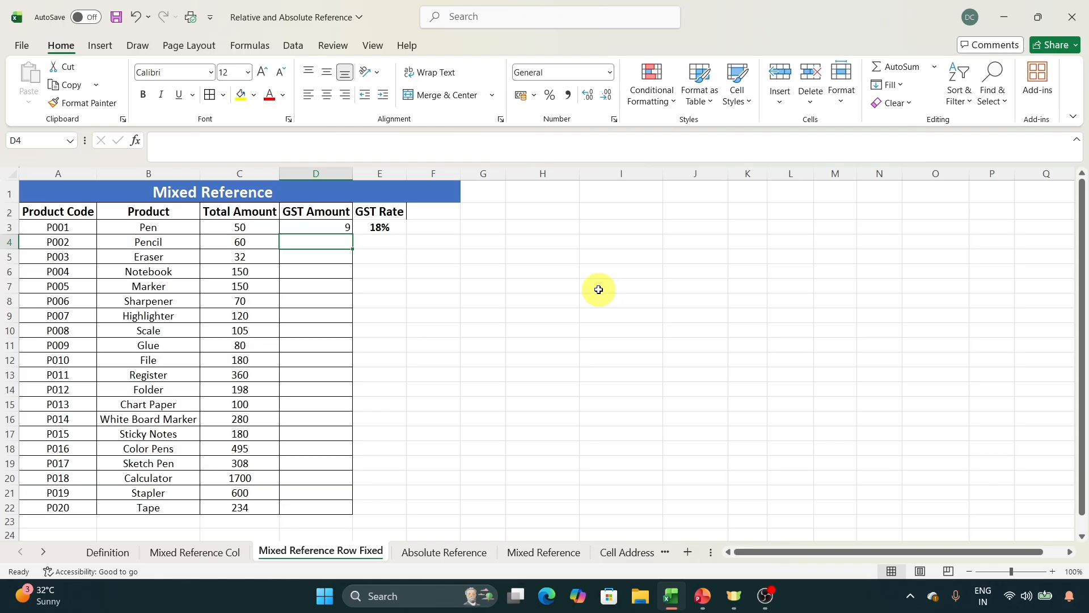
Copy the GST Amount formula from D3 to D4 for the Pencil.
click(329, 227)
key(ctrl+c)
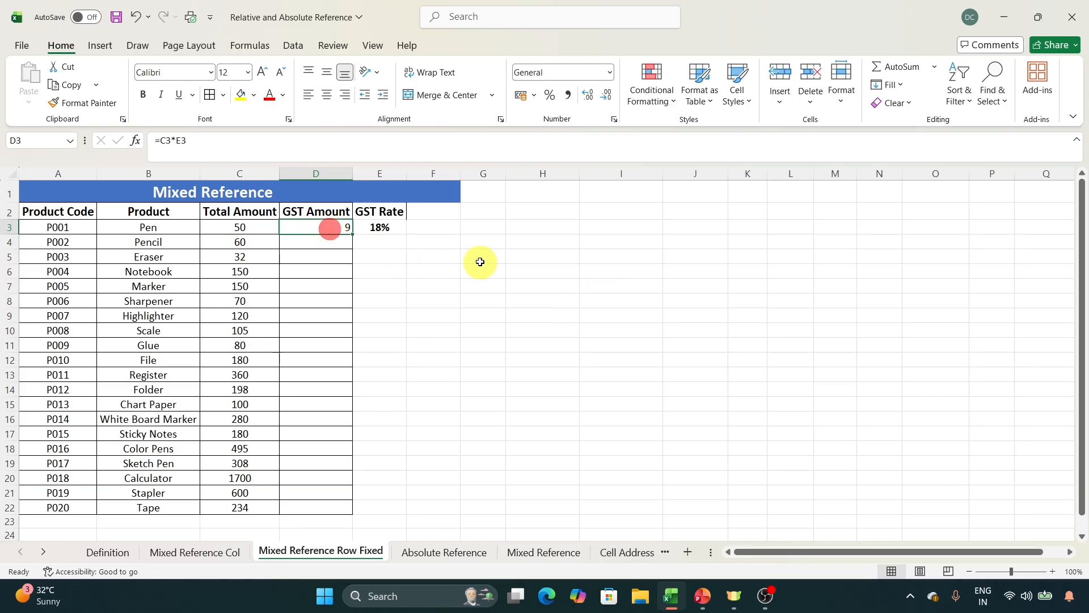
click(331, 240)
key(ctrl+v)
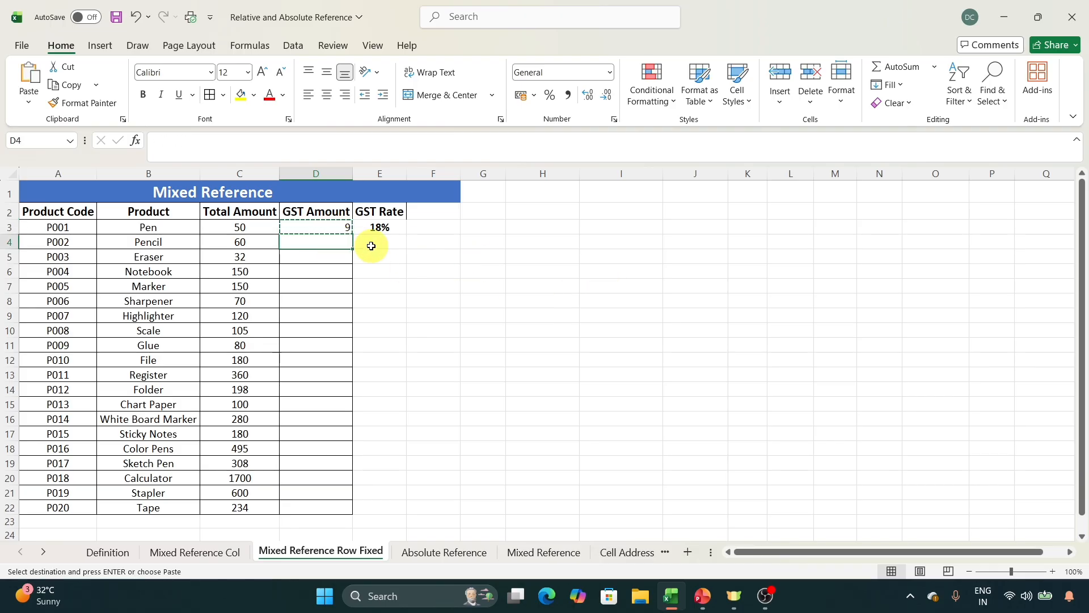
Examine which cells the GST Amount formula copied into D4 refers to, compared with the GST rate cell E3.
click(292, 143)
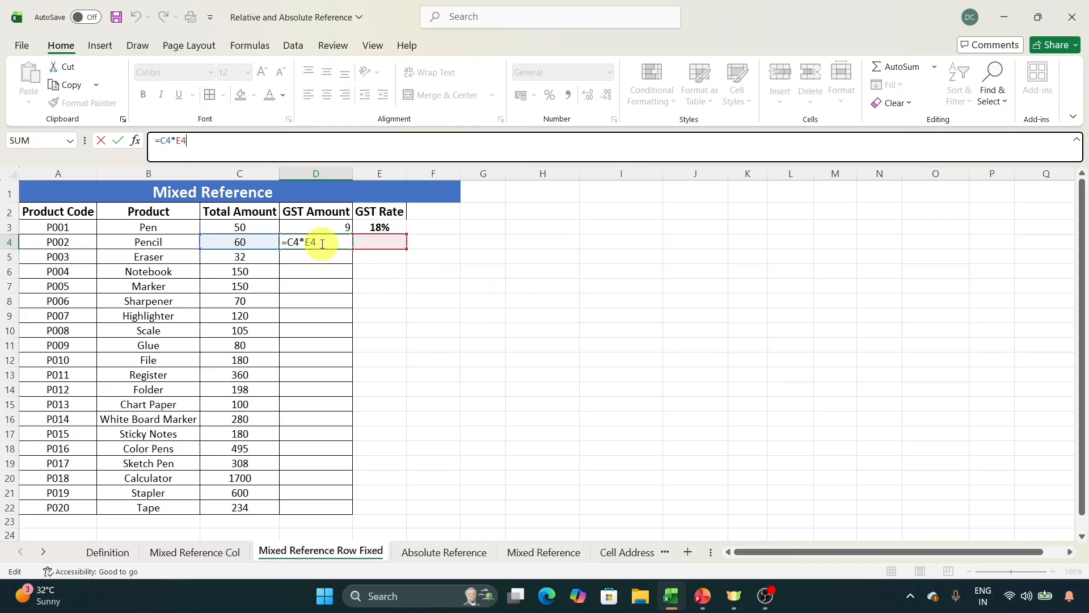
key(Return)
key(Up)
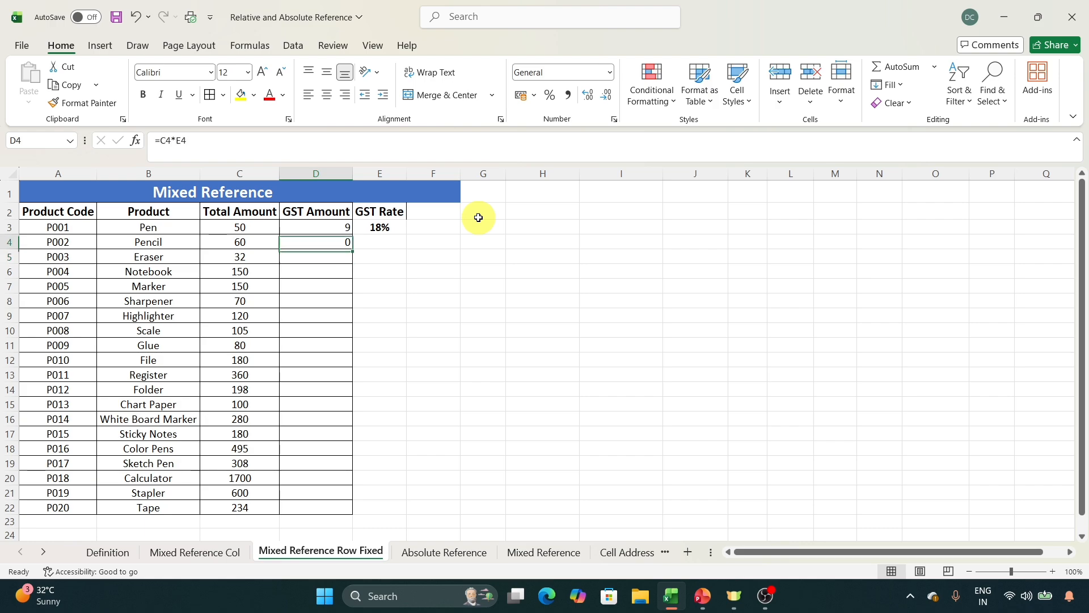
key(Up)
key(Down)
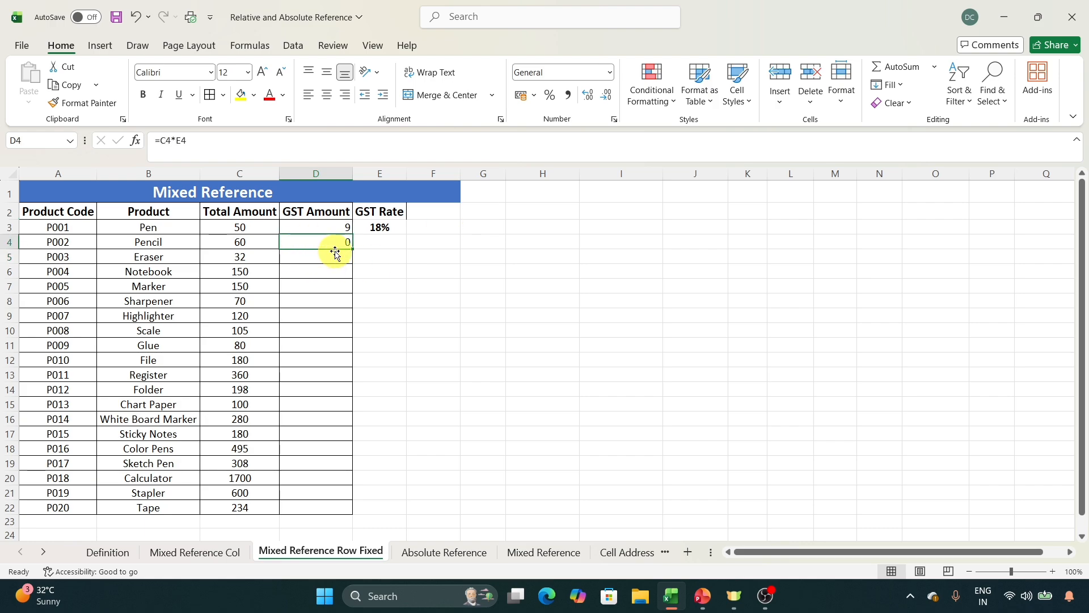
click(292, 146)
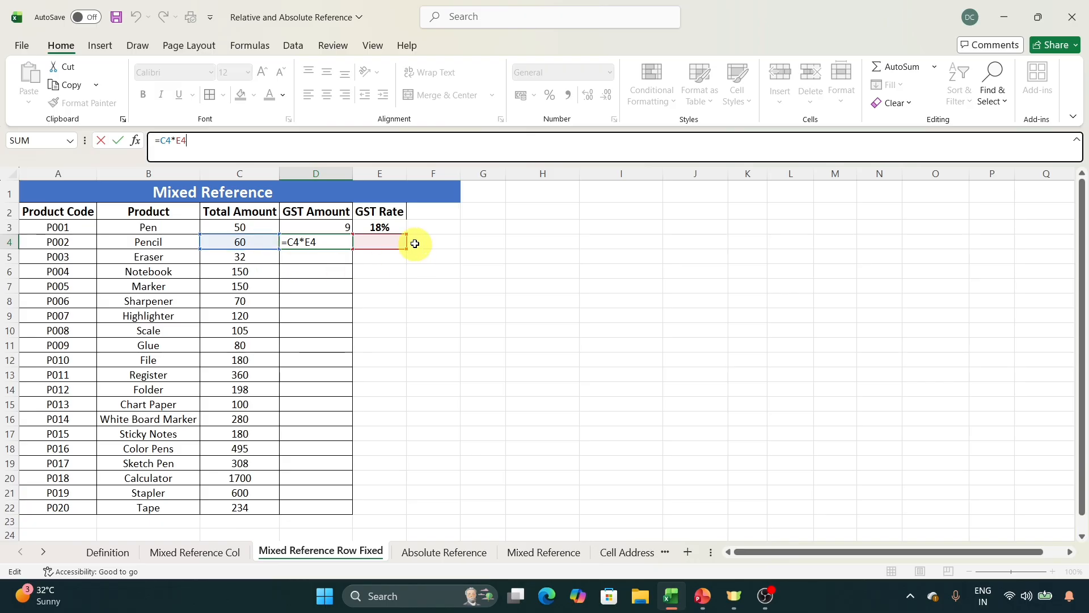
click(425, 284)
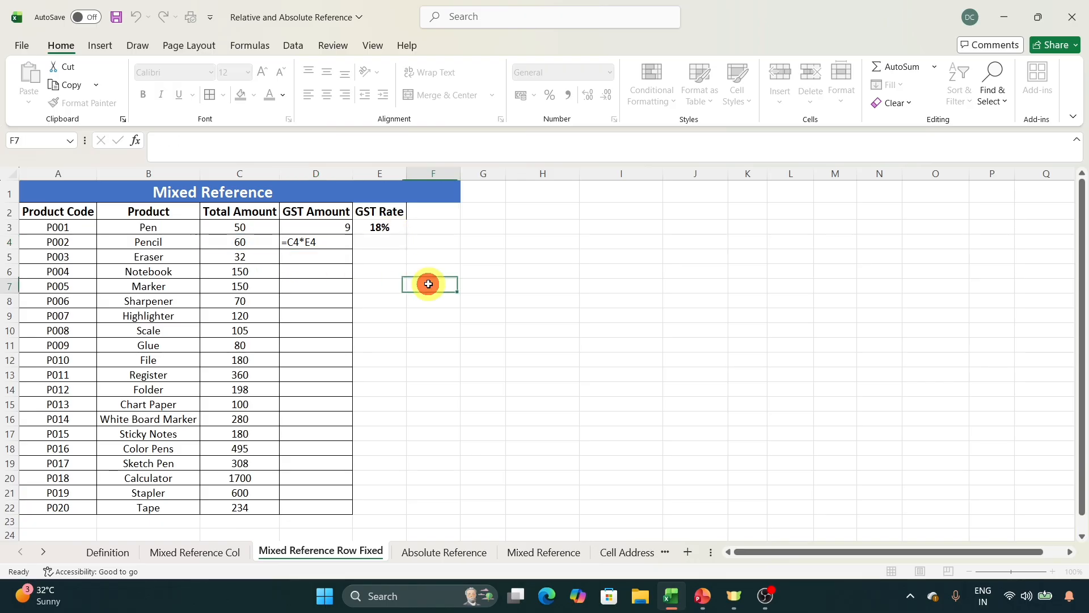
click(312, 243)
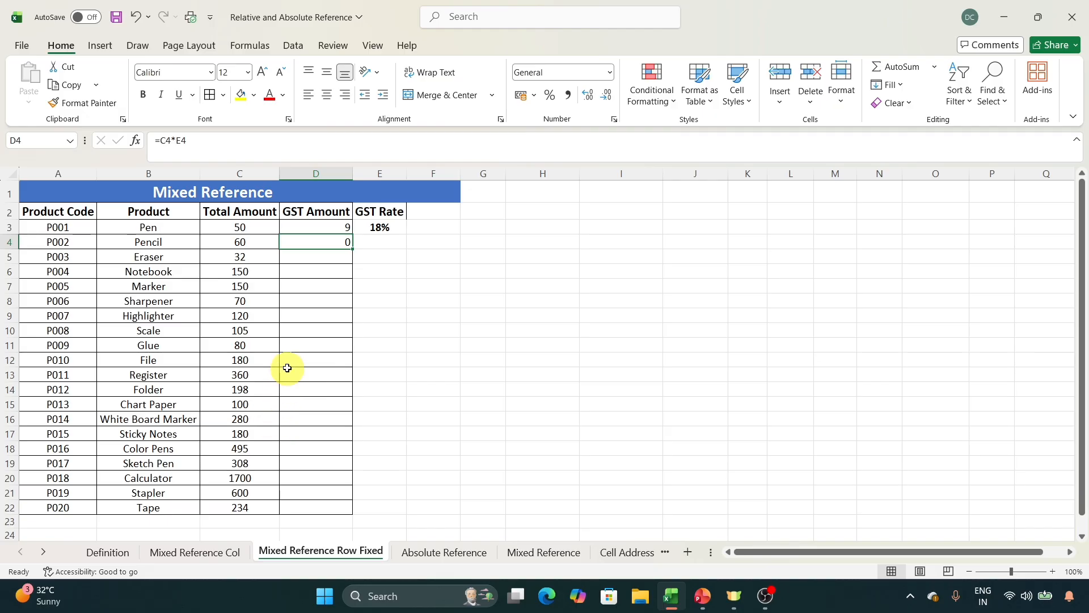
click(379, 227)
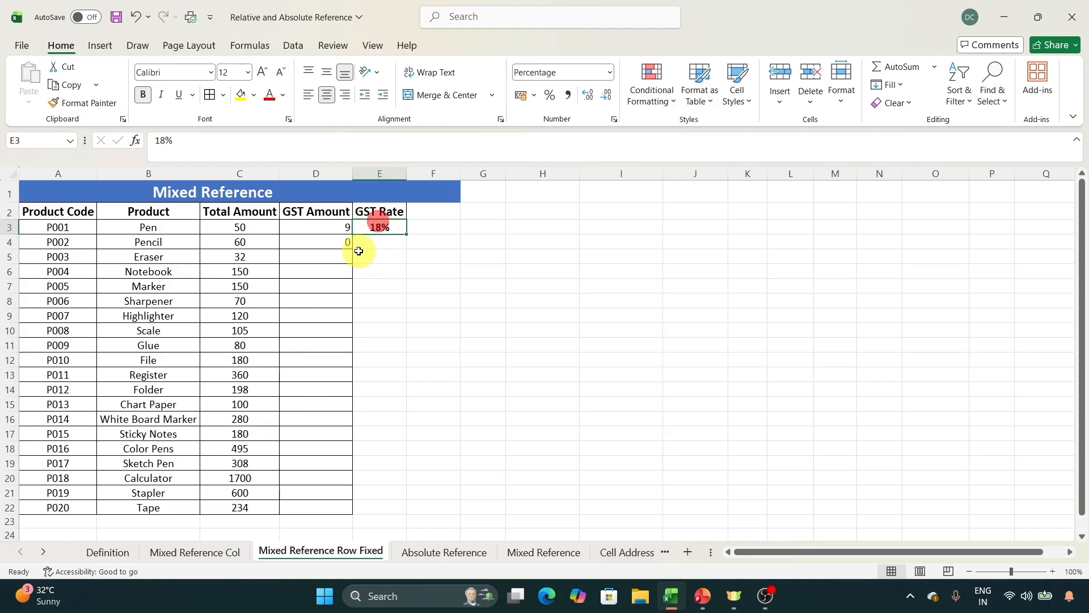
Fix the row of the GST rate reference in D3 so the formula reads =C3*E$3.
click(334, 228)
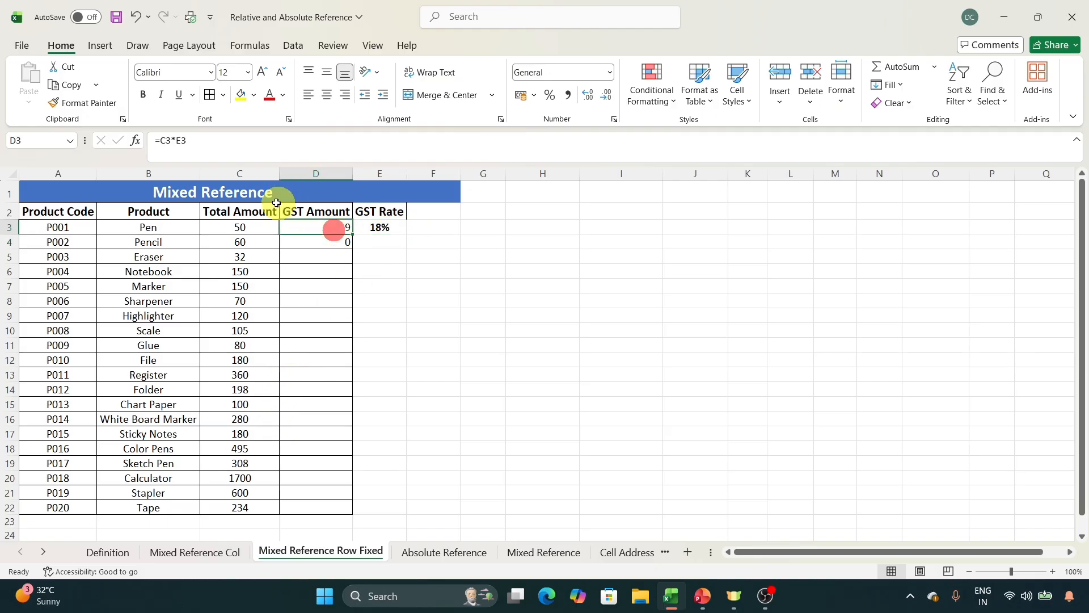
click(304, 143)
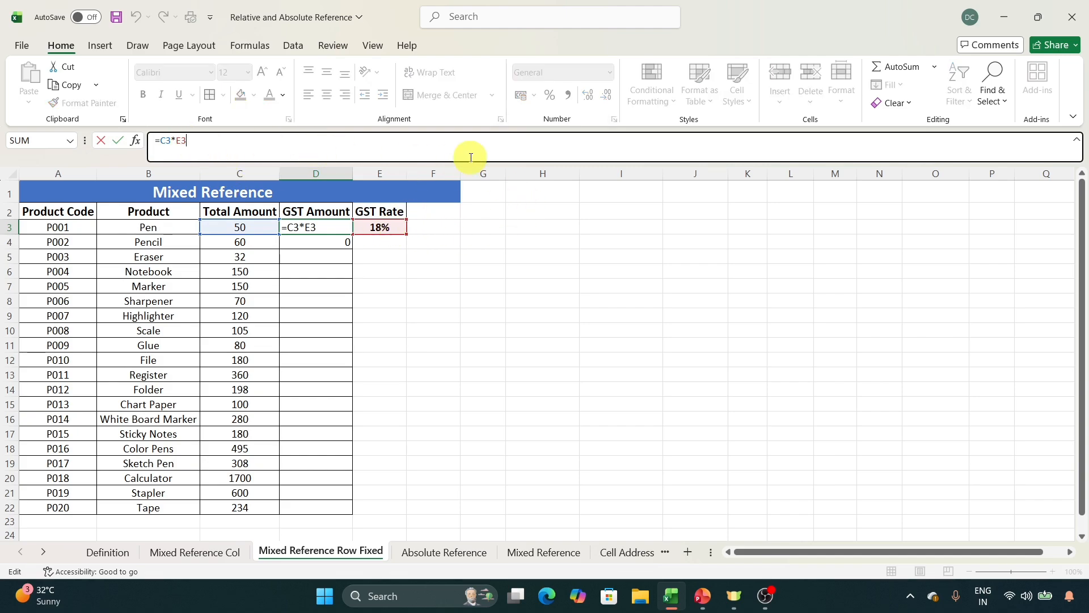
key(F4)
key(Return)
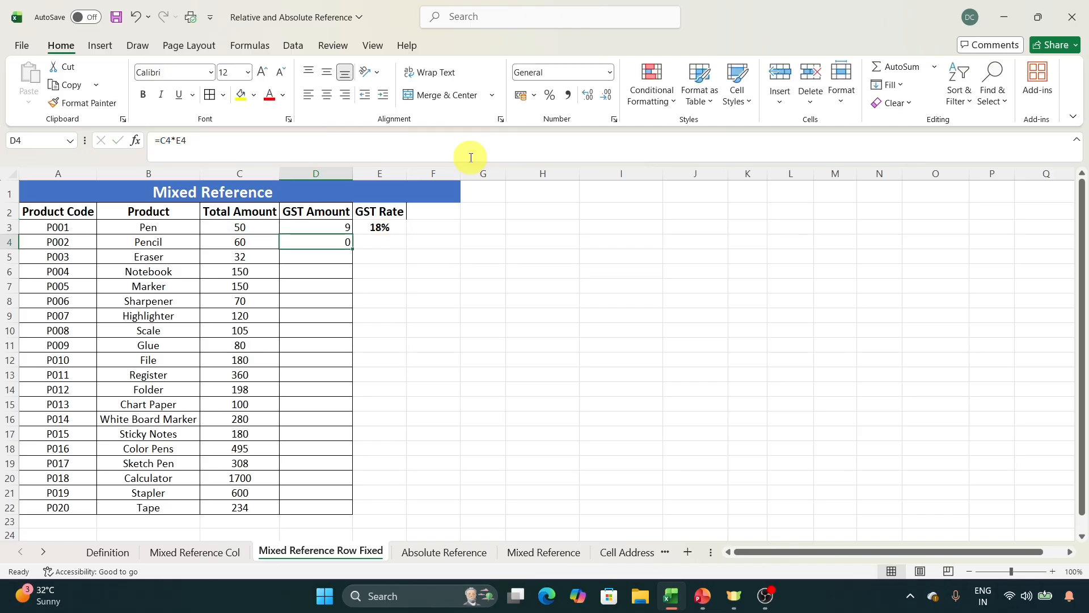
Copy the row-fixed GST Amount formula from D3 to D4:D22 and save the workbook.
click(338, 225)
key(ctrl+c)
drag(323, 242, 323, 503)
key(ctrl+v)
click(480, 424)
key(ctrl+s)
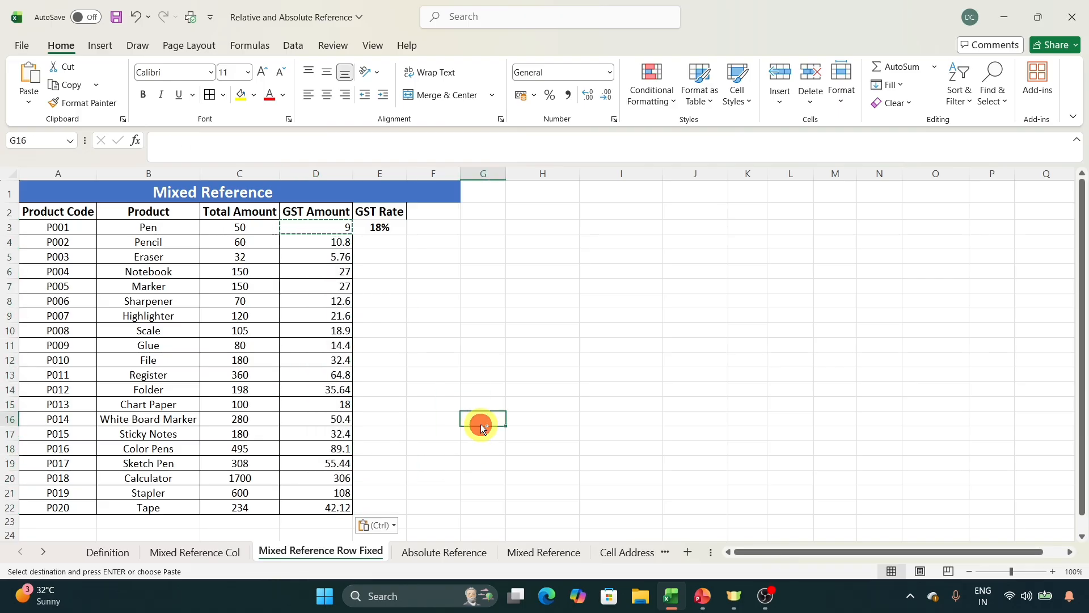
Inspect the cell references in the Sharpener's GST Amount formula in D8.
click(318, 299)
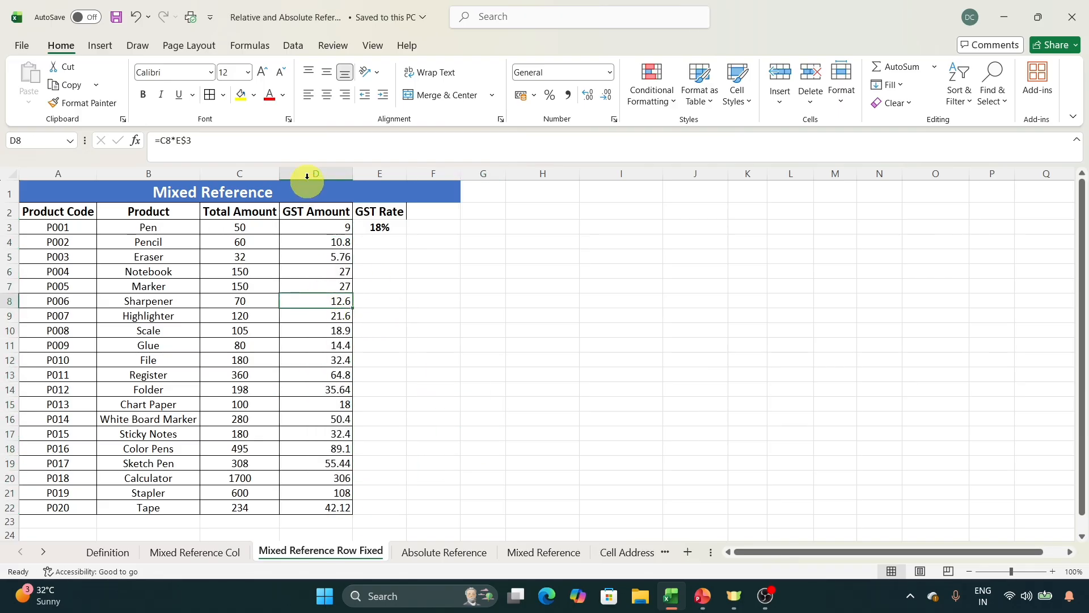
click(341, 139)
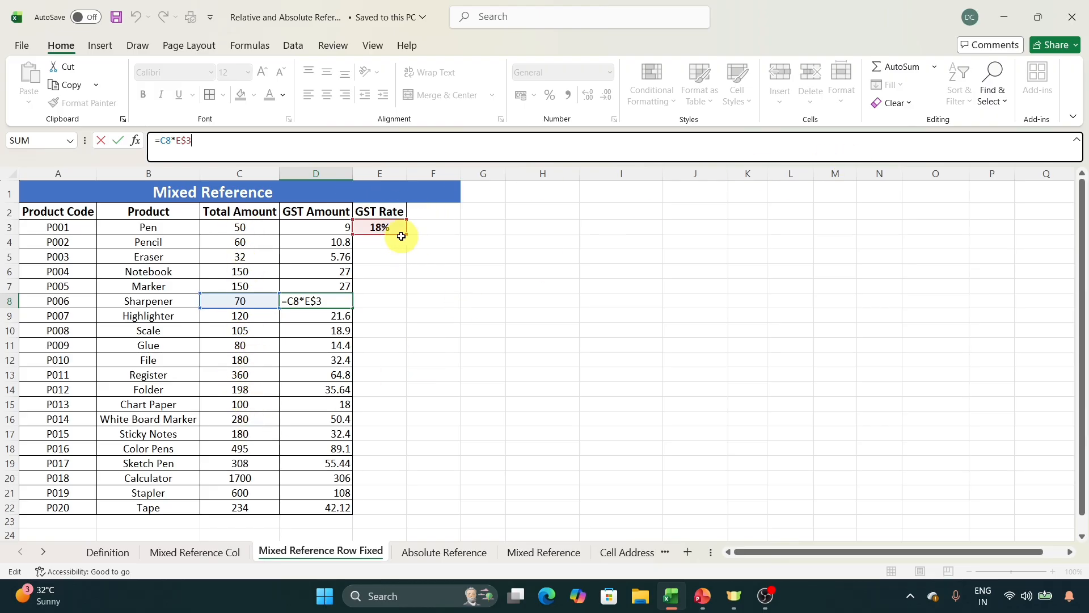
click(469, 291)
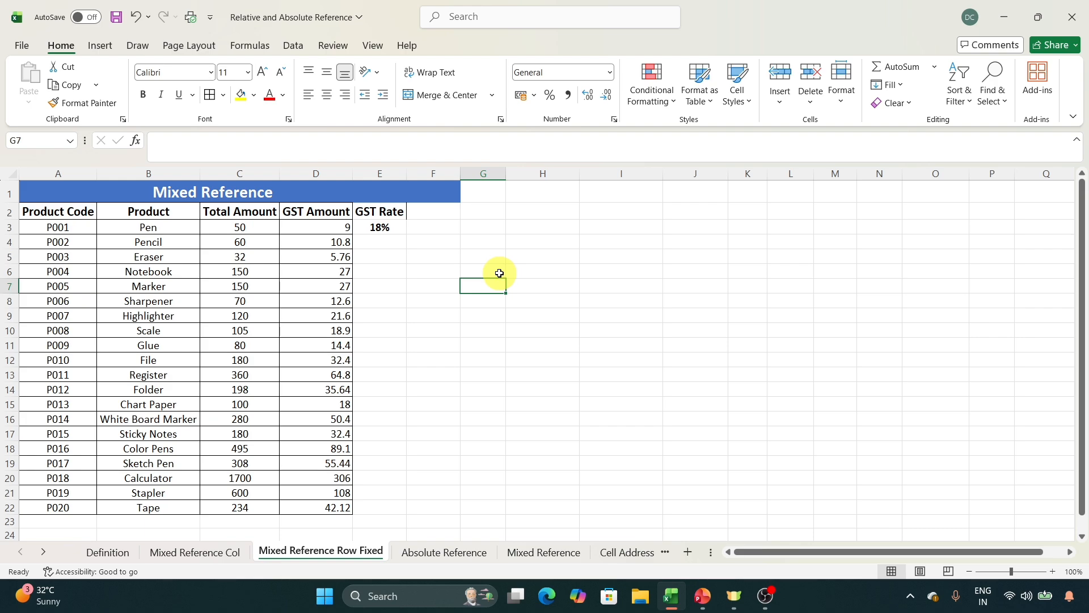
Open the Absolute Reference sheet and locate the grace marks in B2 for the student marks table.
click(447, 553)
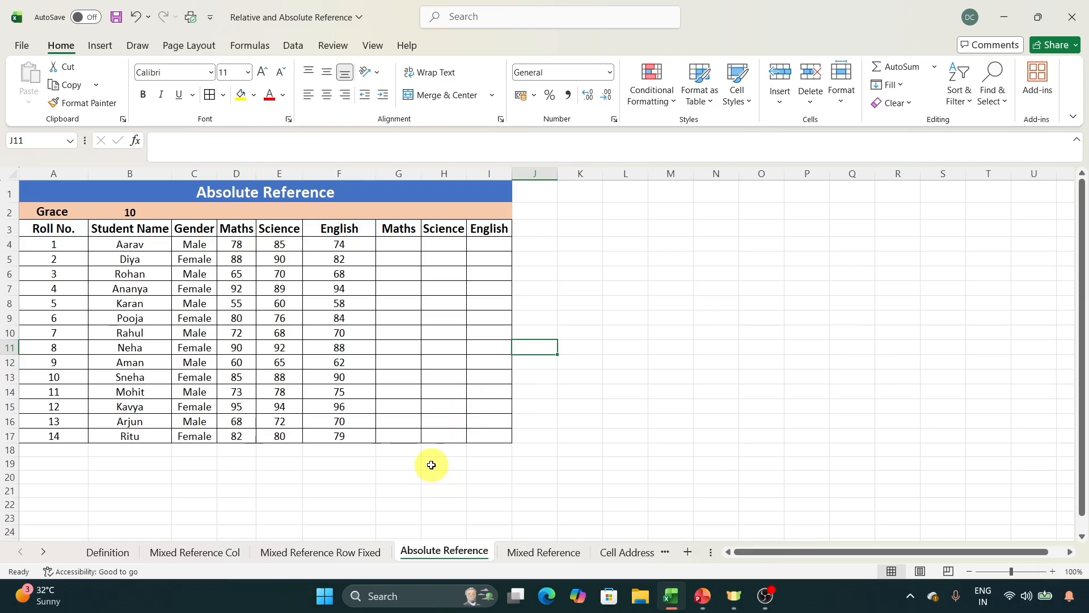
click(399, 243)
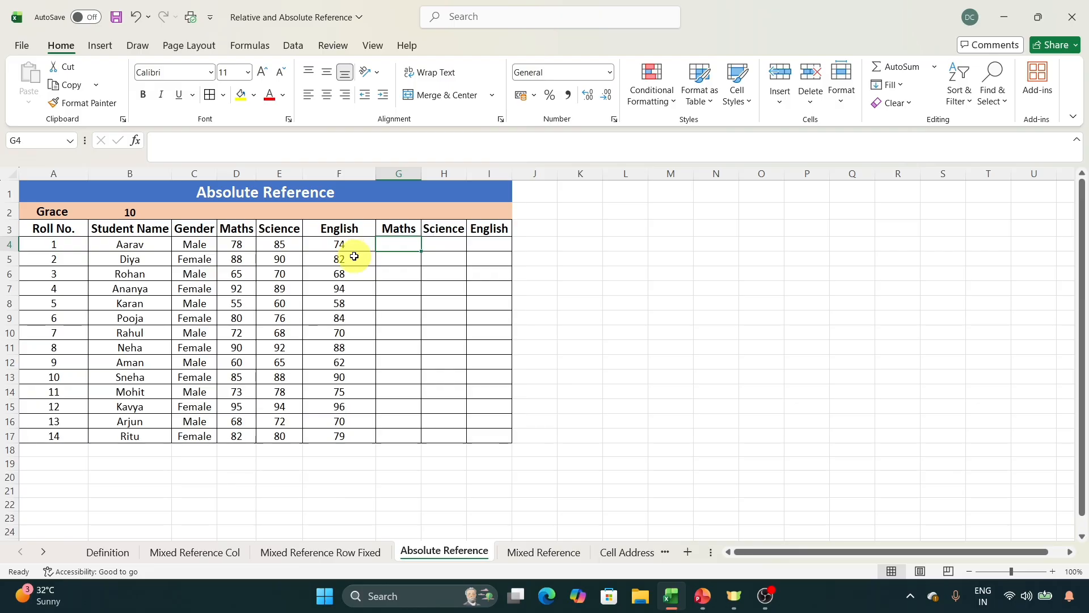
click(130, 212)
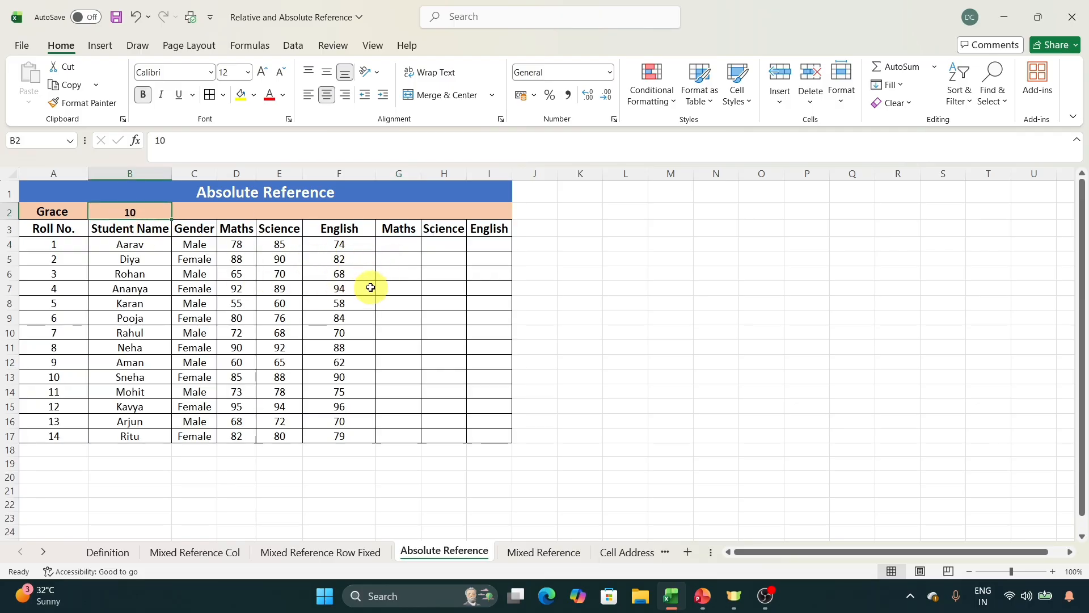
Enter =D4+B2 in G4 to add the grace marks to the first student's Maths marks.
click(397, 243)
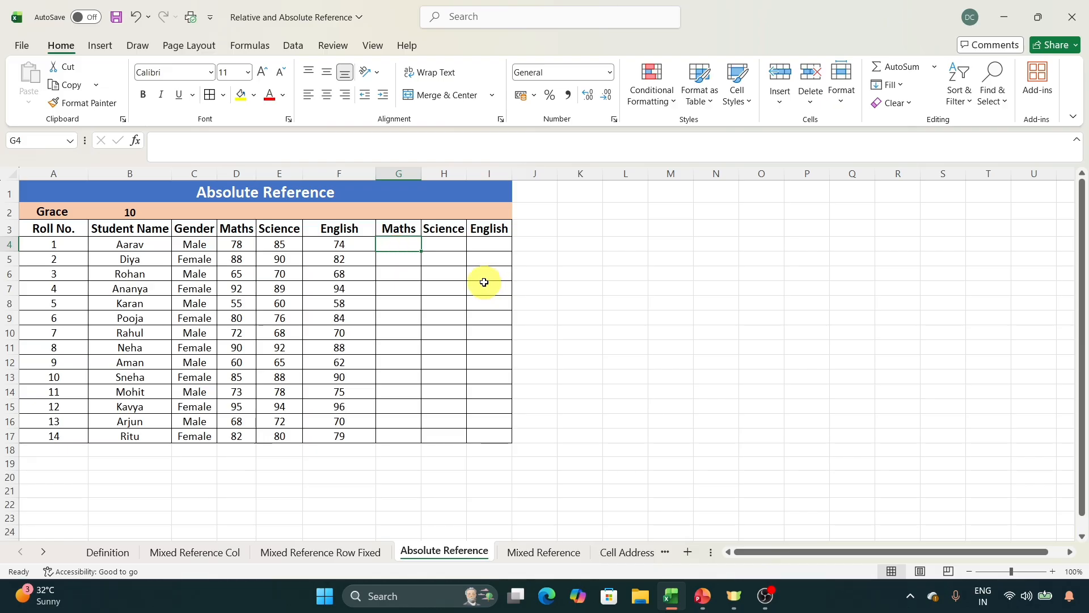
text(=)
key(Left)
key(Left)
key(Left)
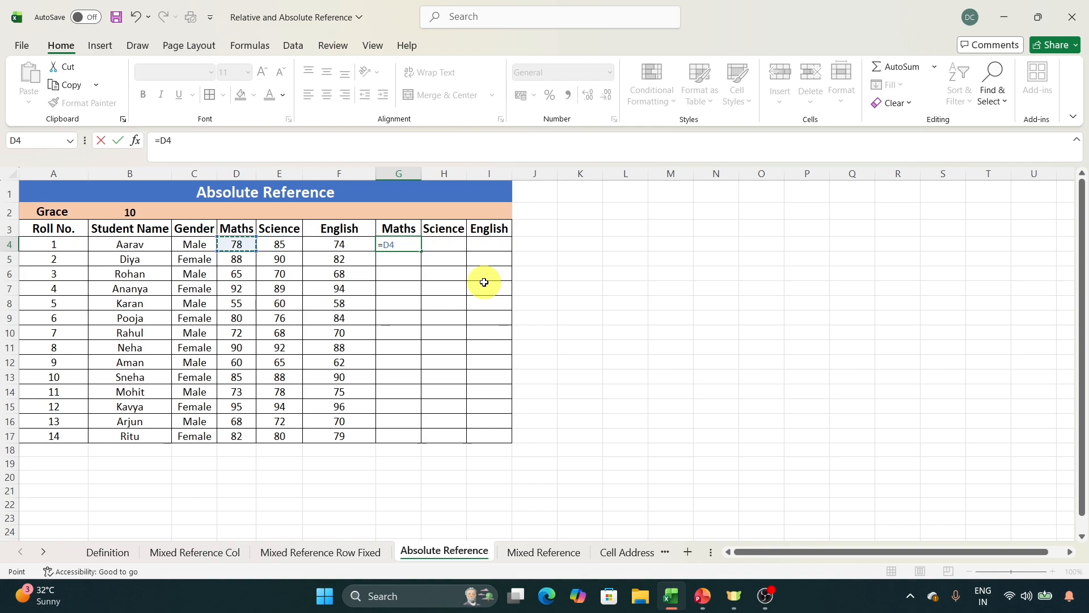
click(128, 214)
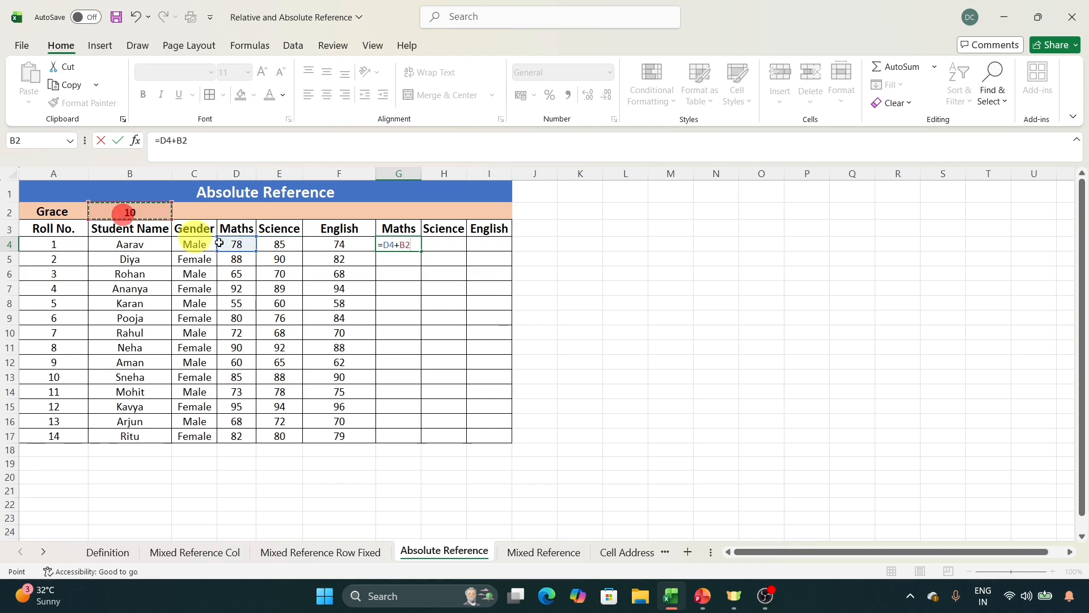
key(Return)
key(Right)
key(Up)
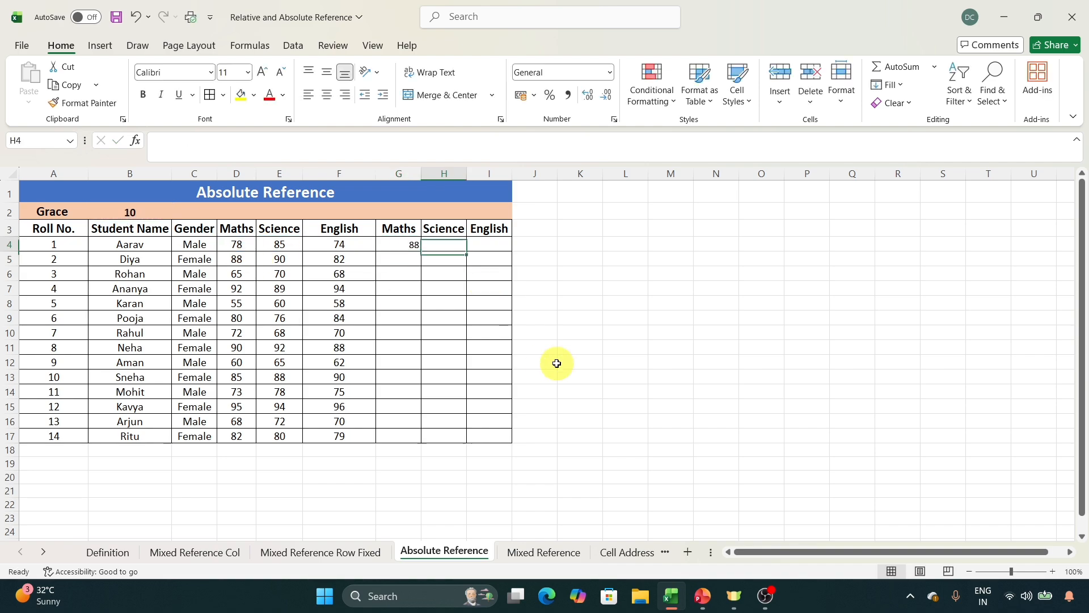
Examine the references in G4's formula against the first student's subject marks and the grace marks cell B2.
key(Left)
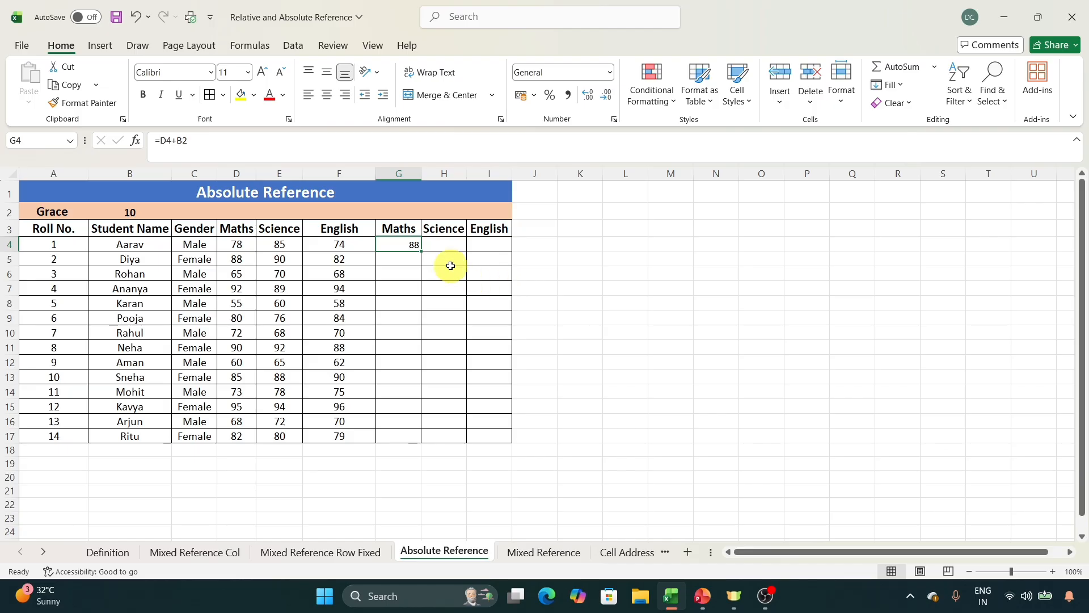
click(323, 143)
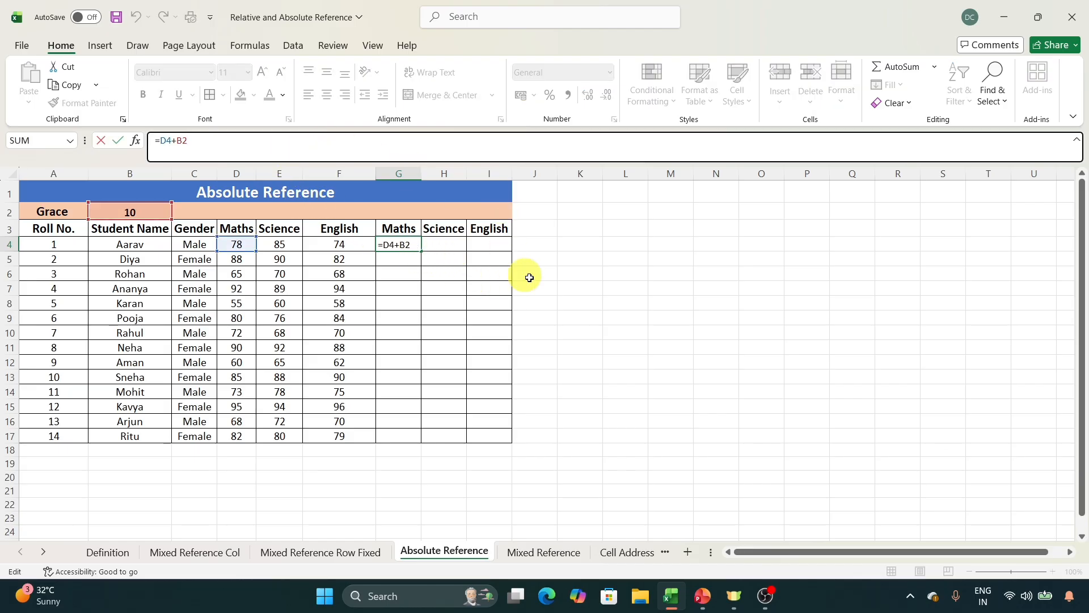
key(Return)
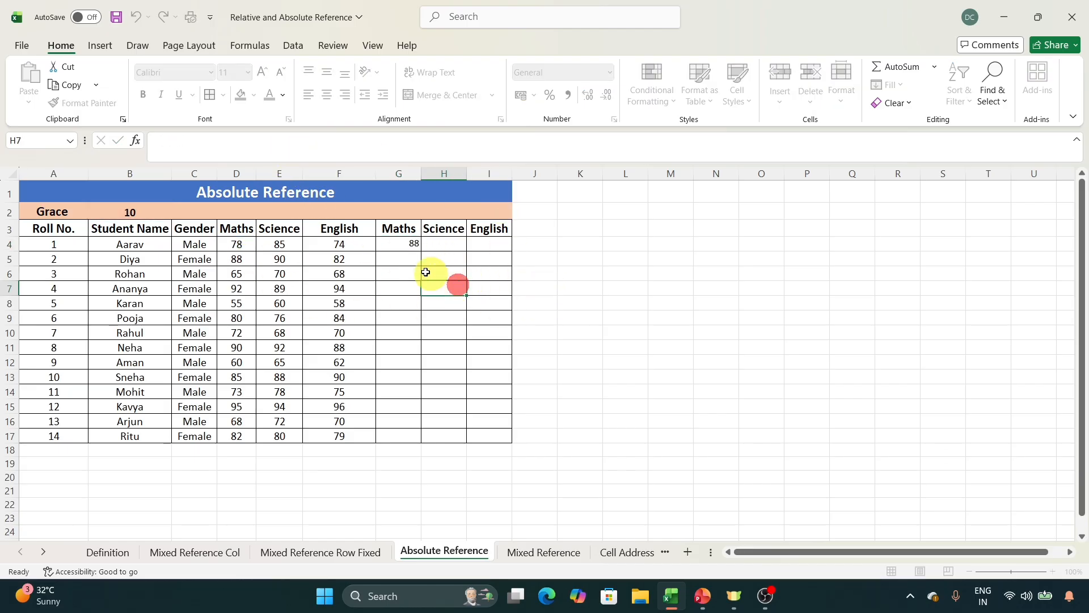
click(397, 244)
click(432, 245)
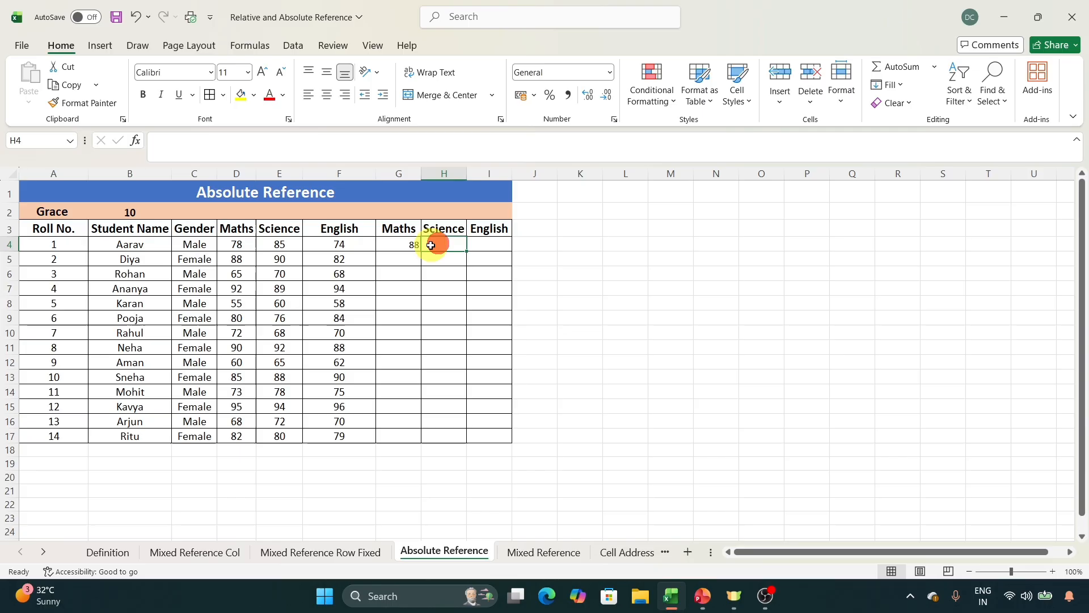
click(236, 245)
click(276, 243)
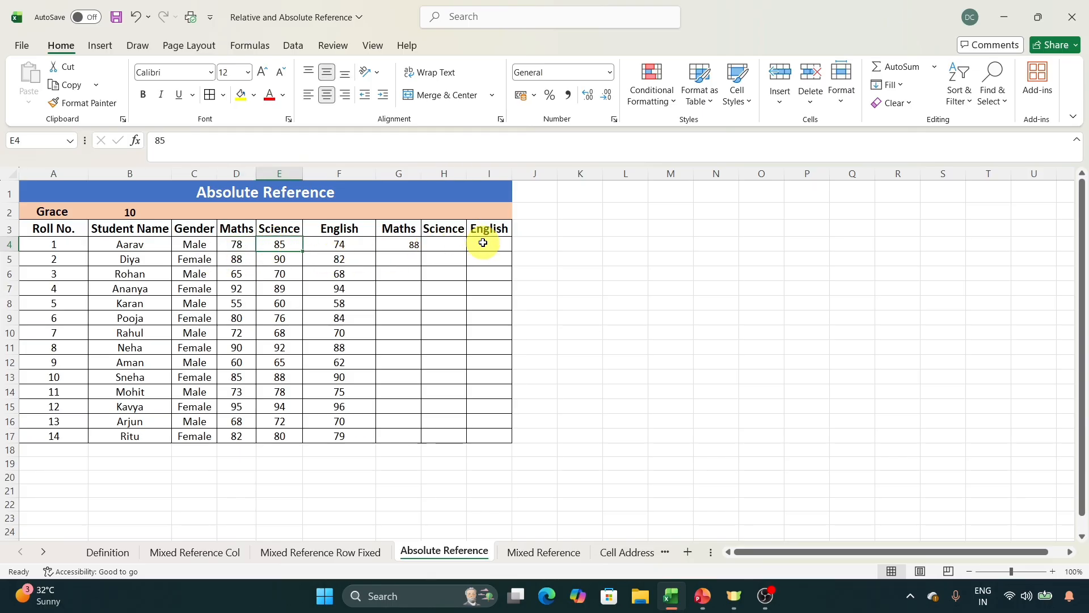
click(351, 244)
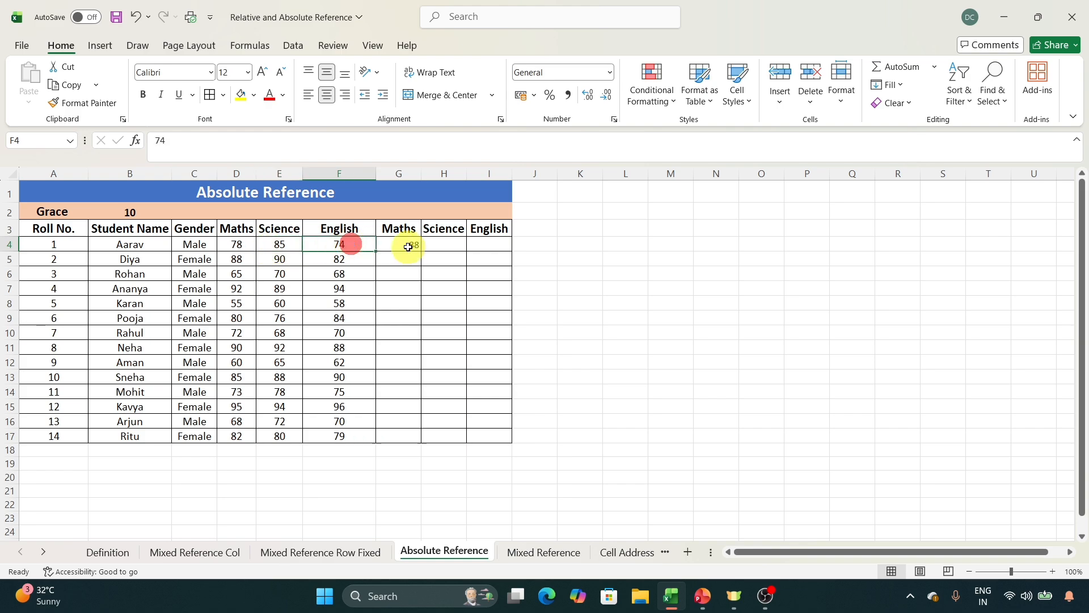
click(479, 251)
click(413, 249)
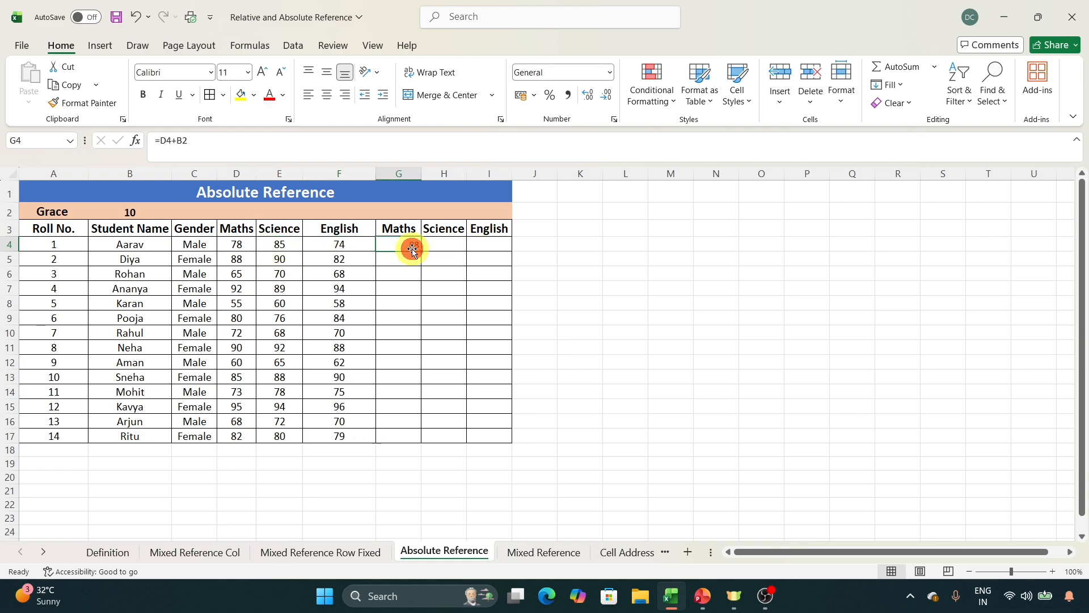
click(156, 215)
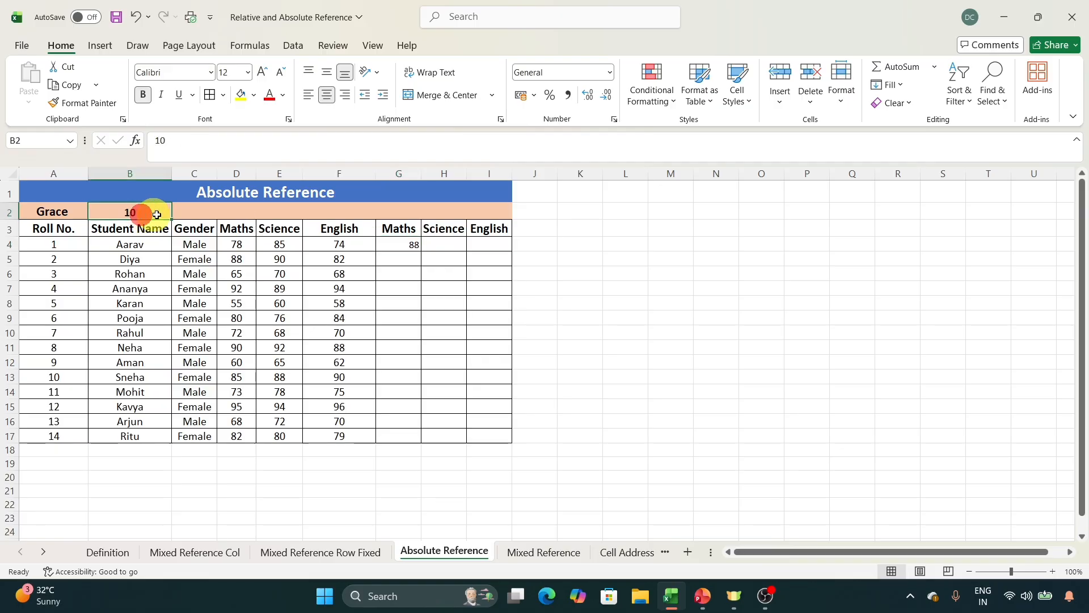
Try copying the Maths formula from G4 down to G5 and check which cells it refers to, clearing G5 again.
click(388, 243)
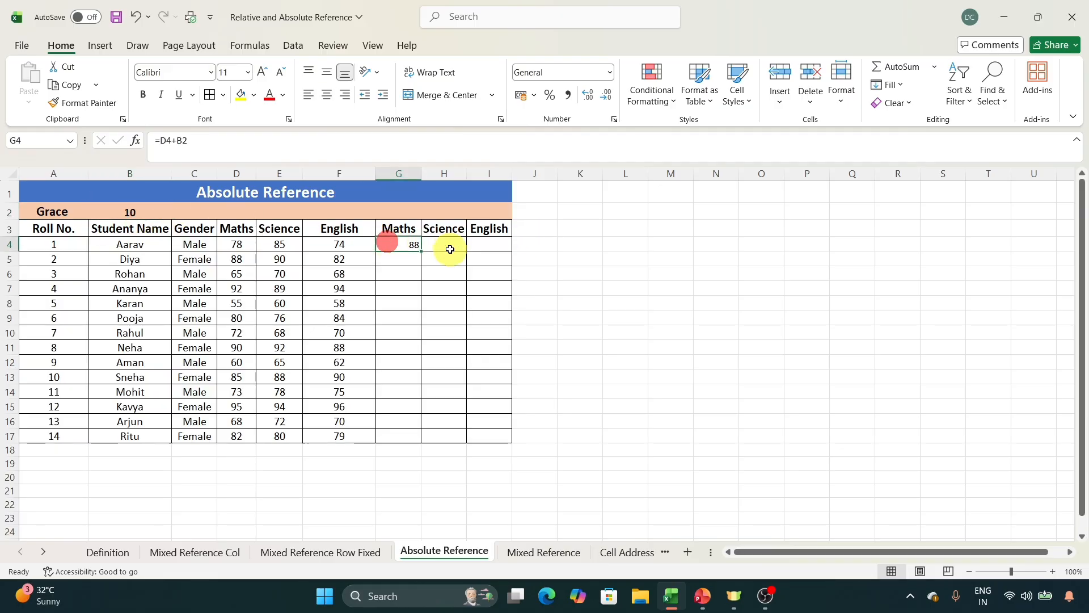
key(ctrl+c)
click(414, 258)
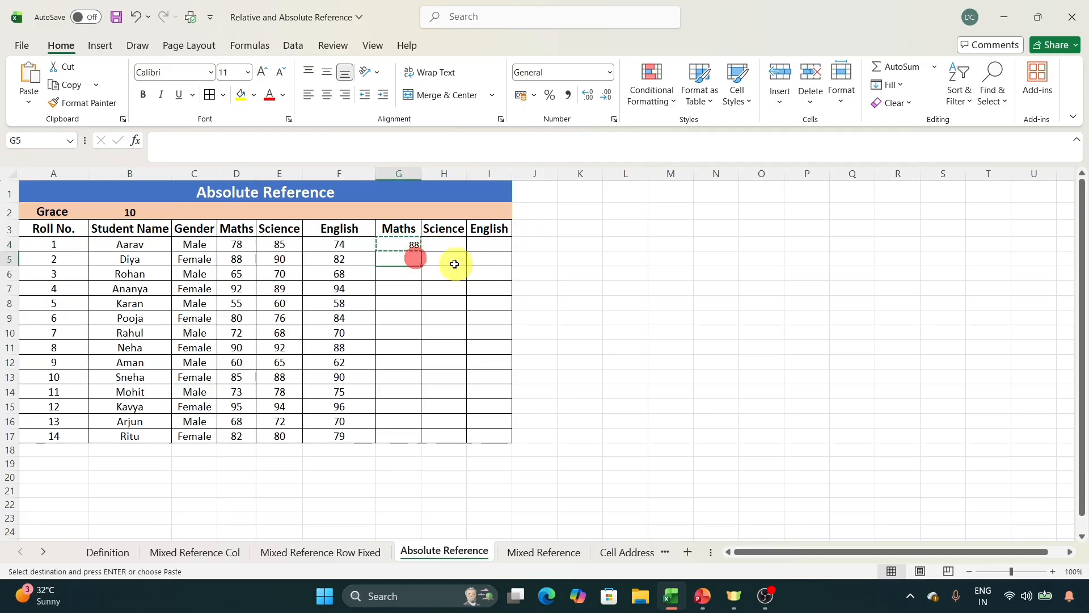
key(ctrl+v)
click(263, 150)
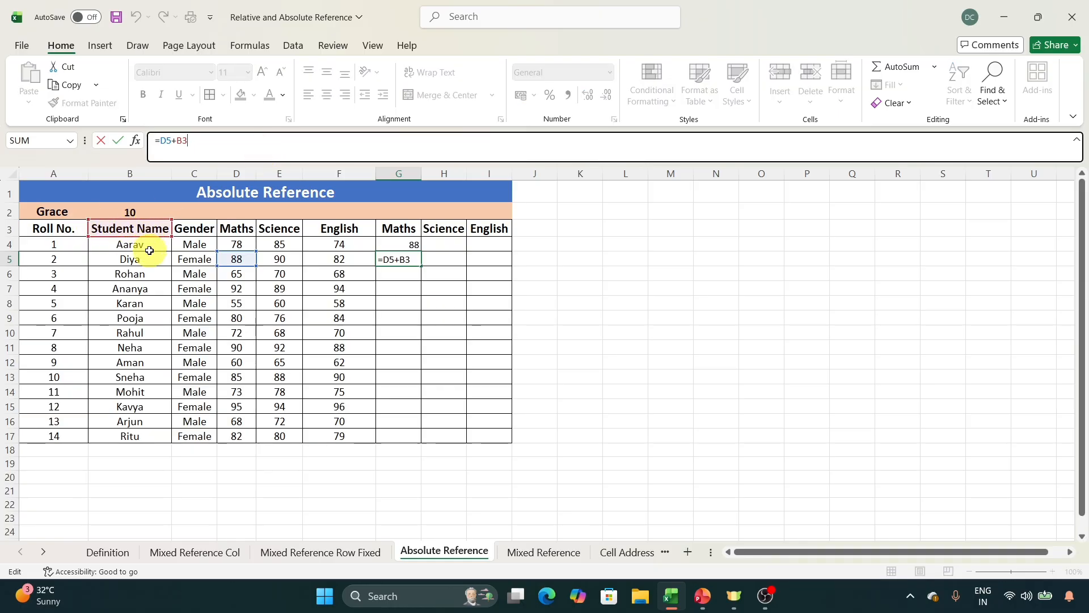
click(511, 259)
click(399, 258)
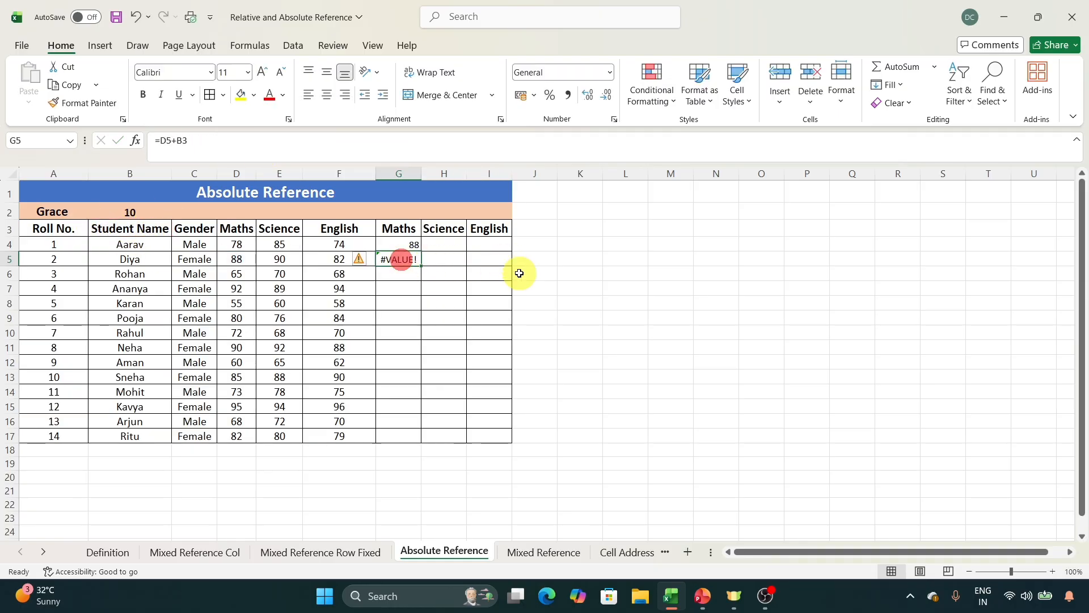
key(Delete)
Copy the Maths formula from G4 across to the Science column in H4 and inspect its cell references.
click(413, 244)
key(ctrl+c)
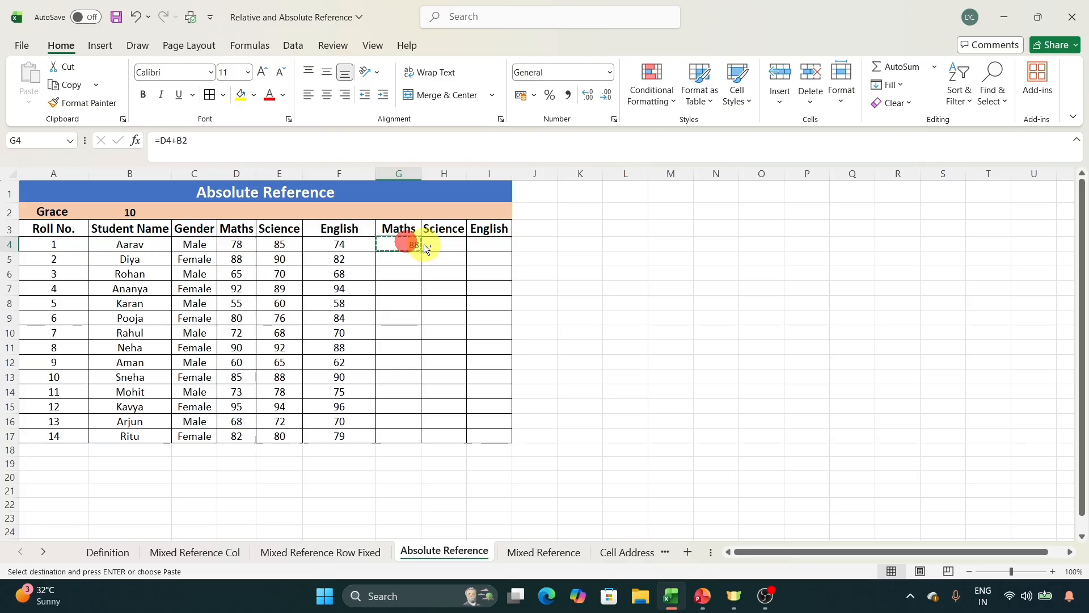
click(438, 242)
key(ctrl+v)
click(344, 146)
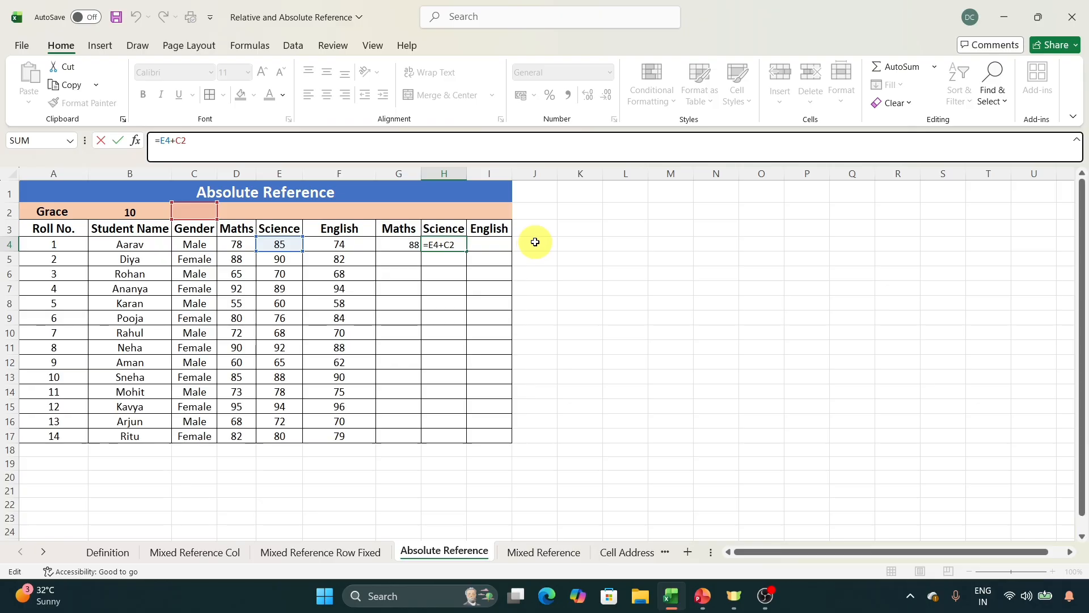
Compare the Maths and Science results in G4 and H4 with cells B2 and C2, and clear H4.
key(Return)
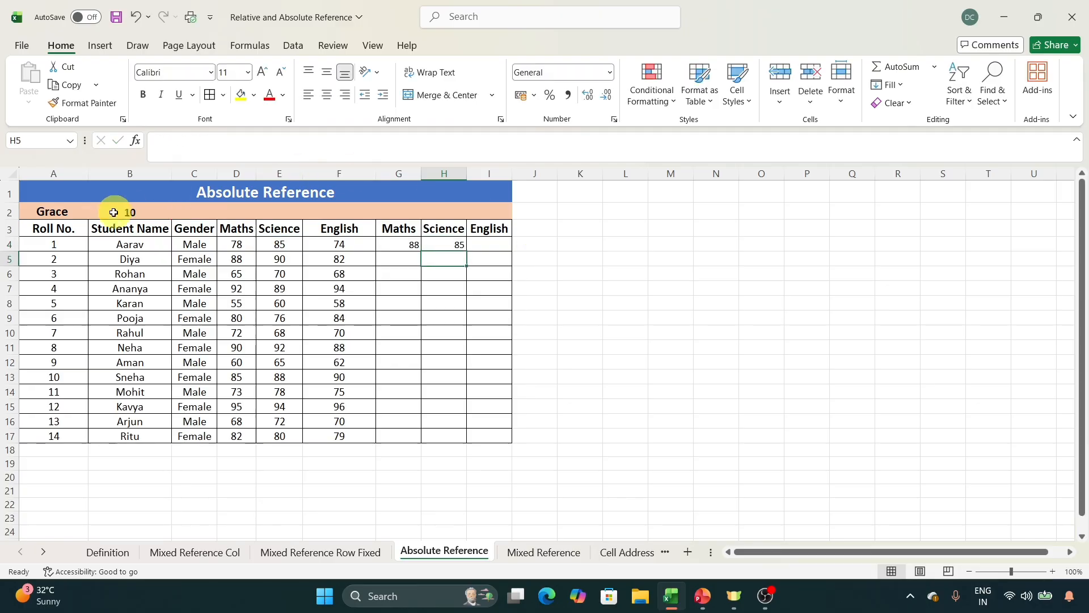
click(137, 208)
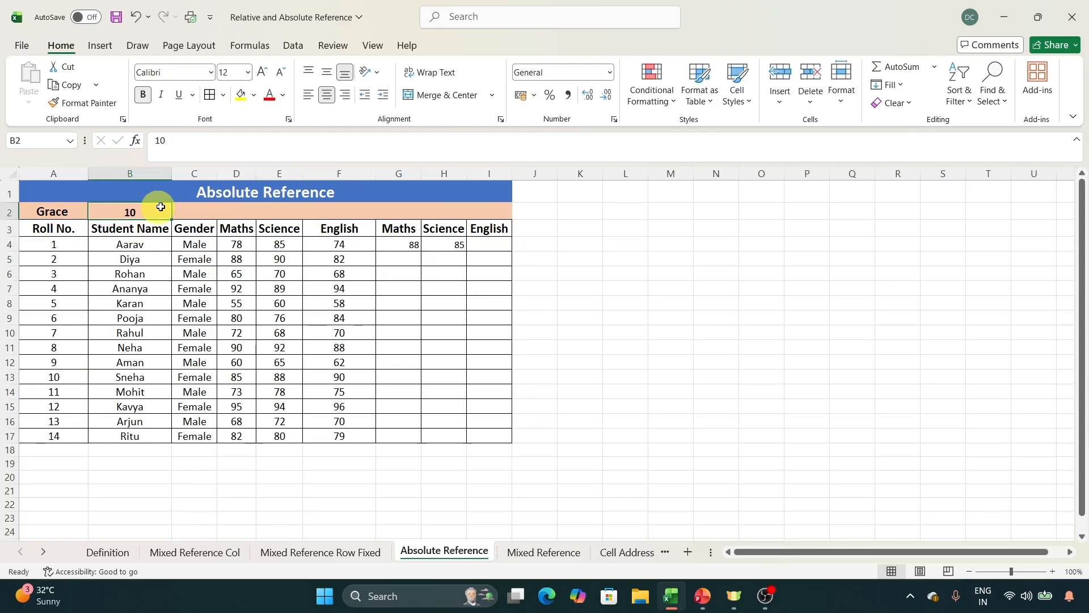
click(194, 210)
click(392, 243)
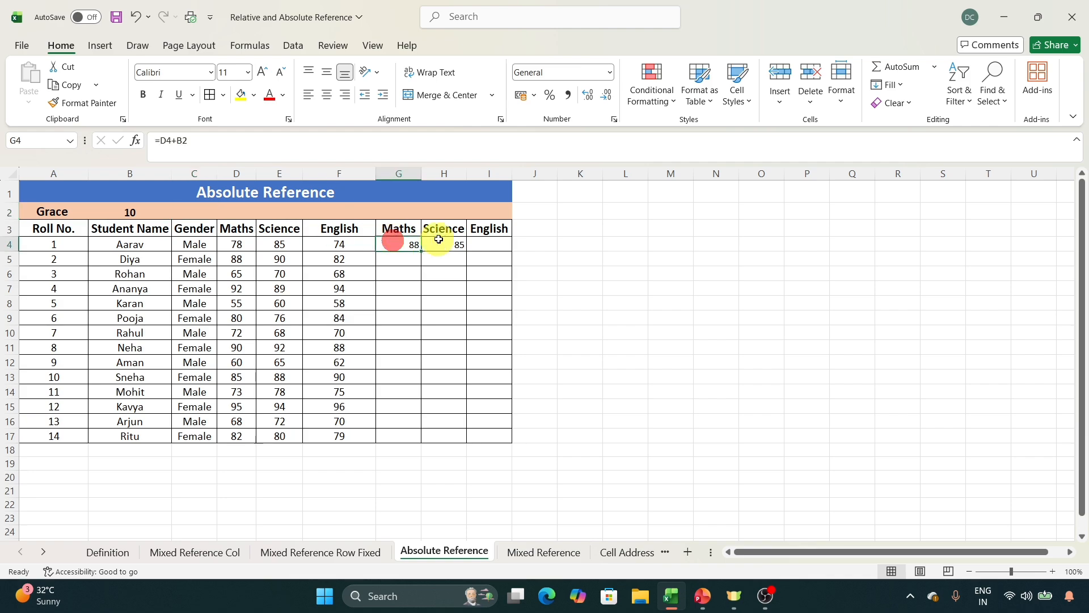
click(438, 245)
click(158, 213)
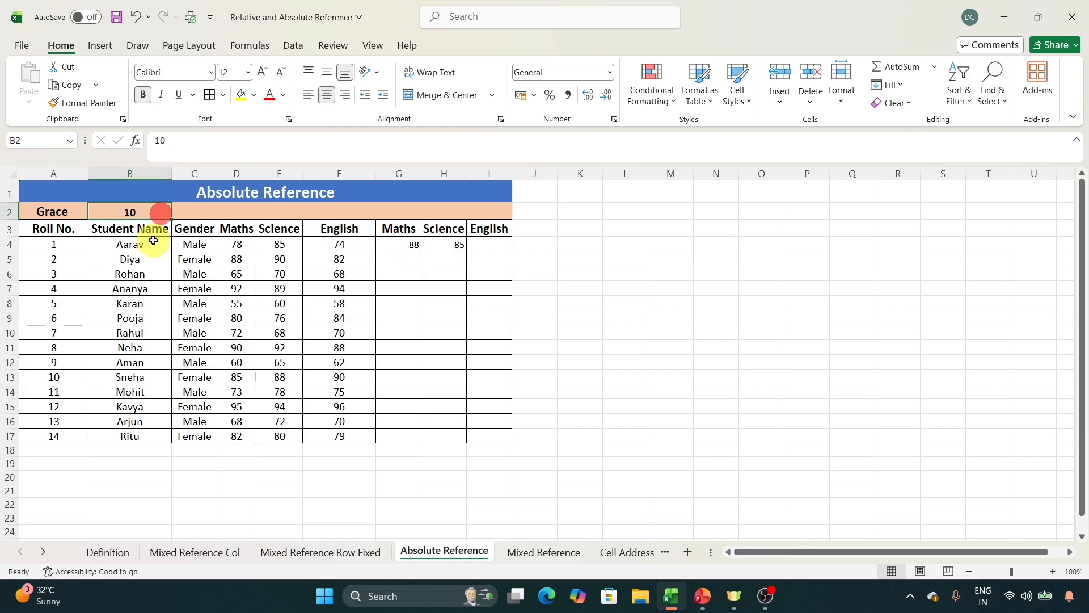
click(412, 240)
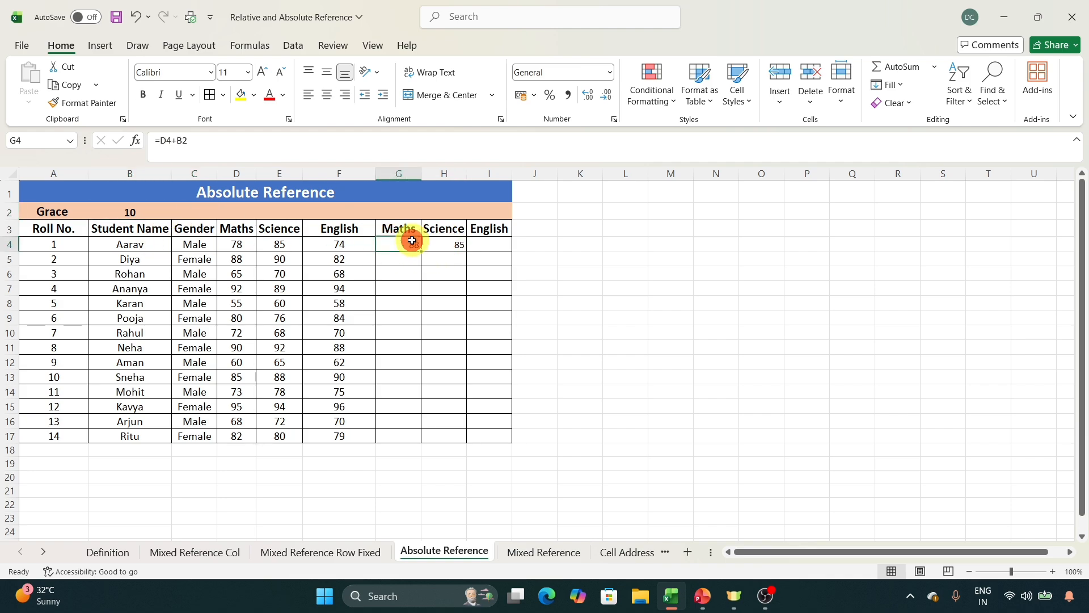
click(451, 242)
Make the grace marks reference in G4's formula absolute so that it reads =D4+$B$2.
click(397, 244)
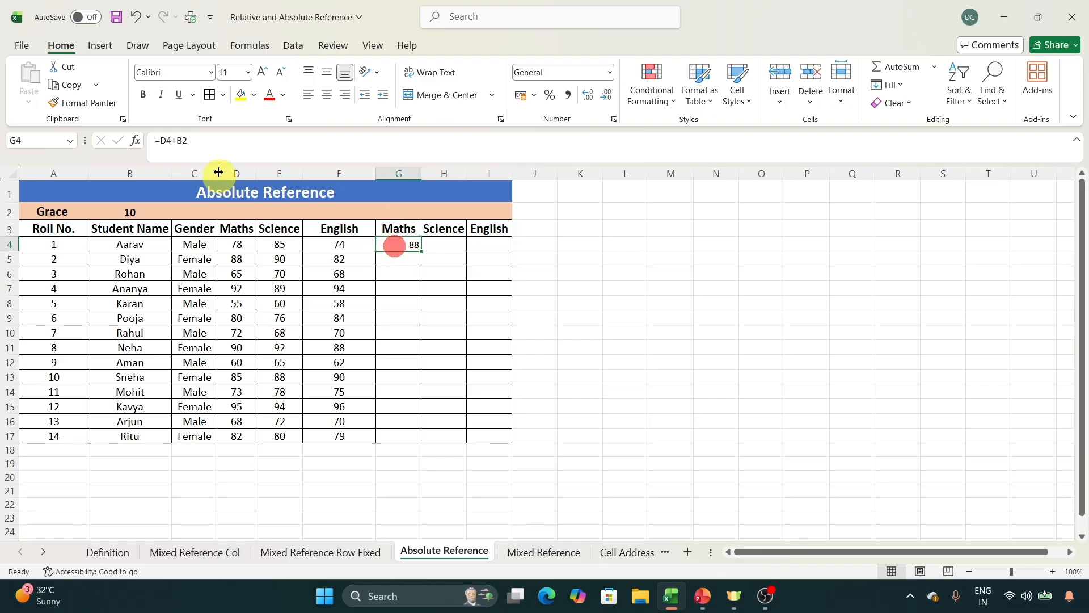
click(182, 141)
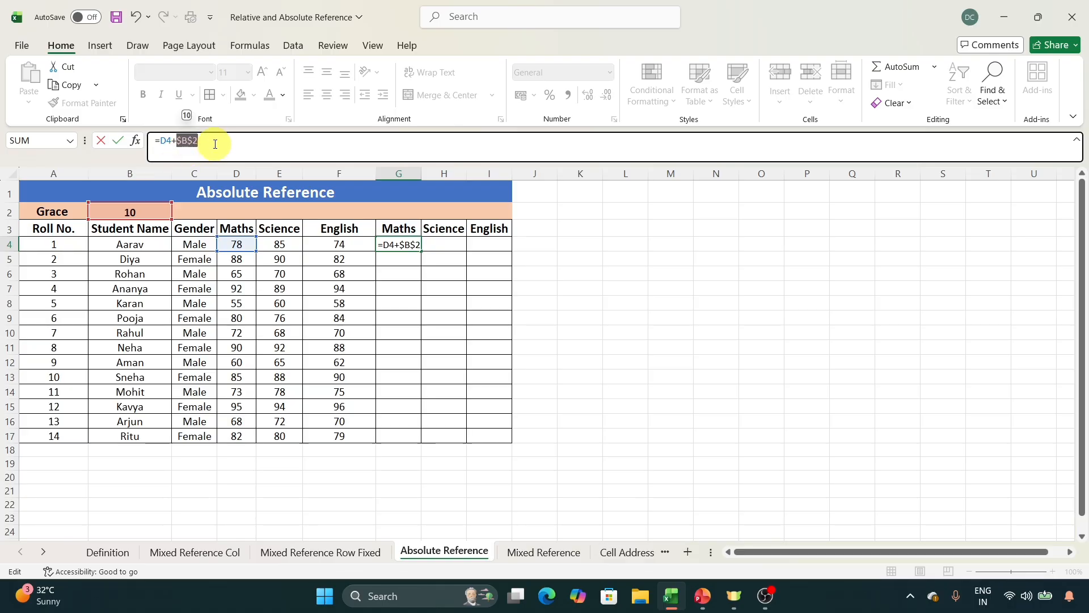
key(Return)
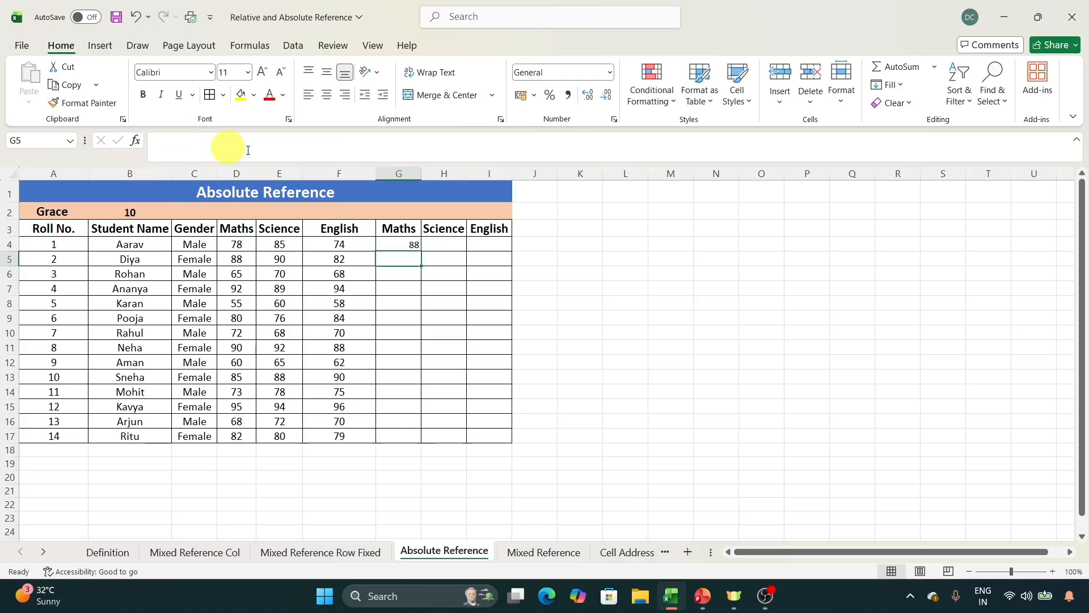
Copy the Maths formula from G4 down to G5:G17 for the remaining students.
click(398, 242)
key(ctrl+c)
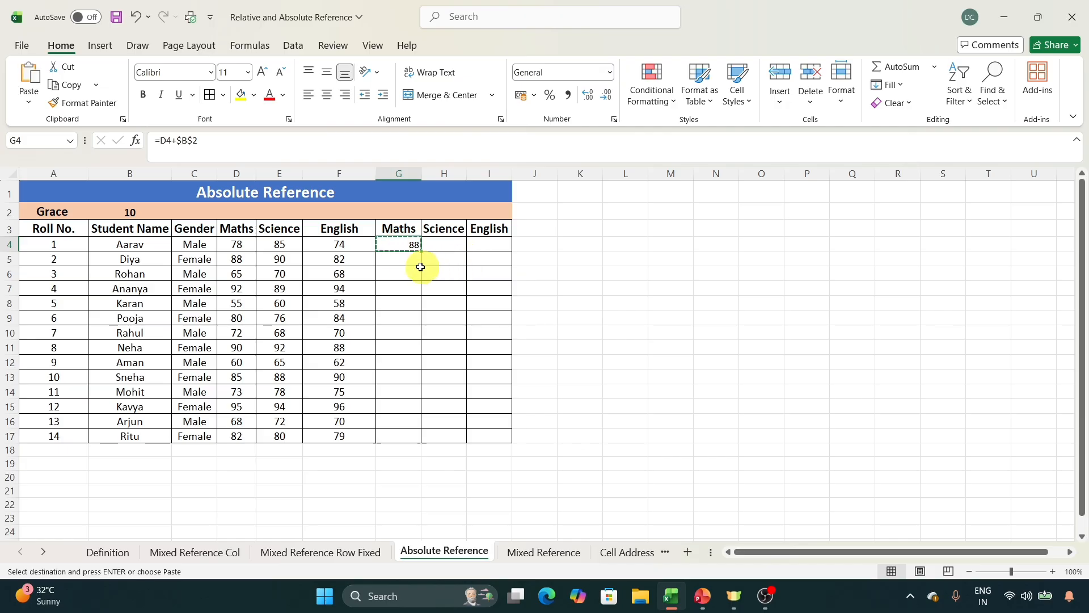
drag(420, 267, 406, 435)
key(ctrl+v)
click(464, 370)
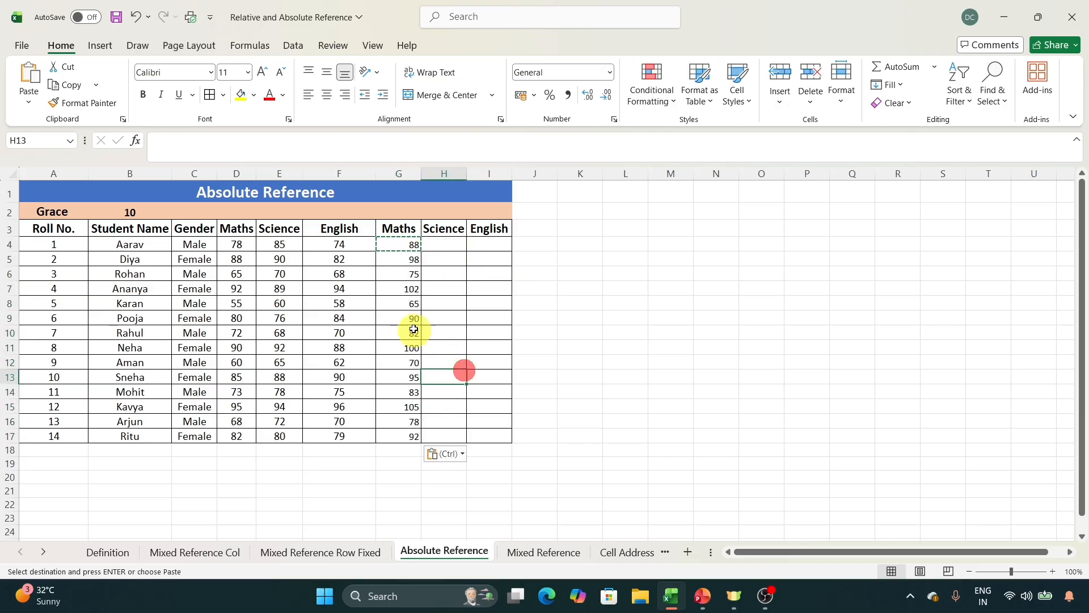
Check which cells the copied Maths formula in G9 refers to.
click(401, 316)
click(333, 140)
click(446, 323)
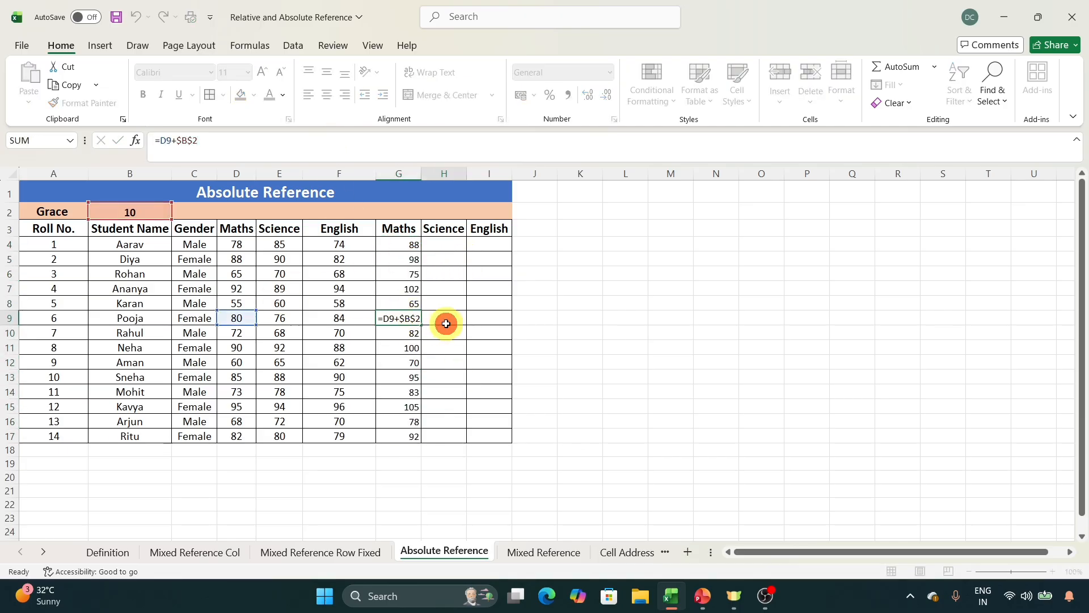
Copy the Maths formula with the absolute grace reference from G4 across to the Science cell H4.
click(408, 240)
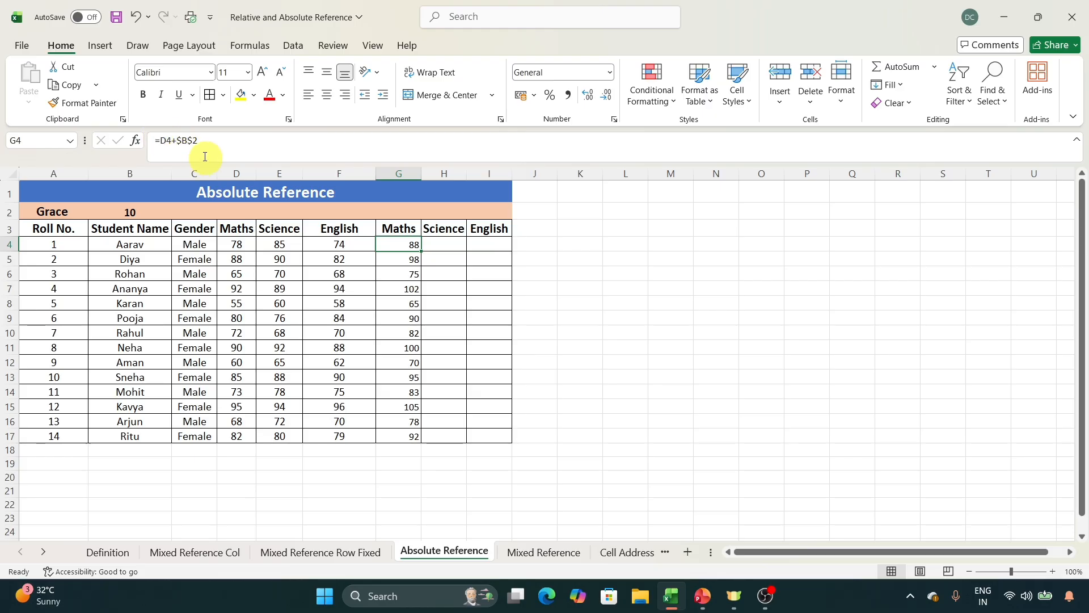
key(ctrl+c)
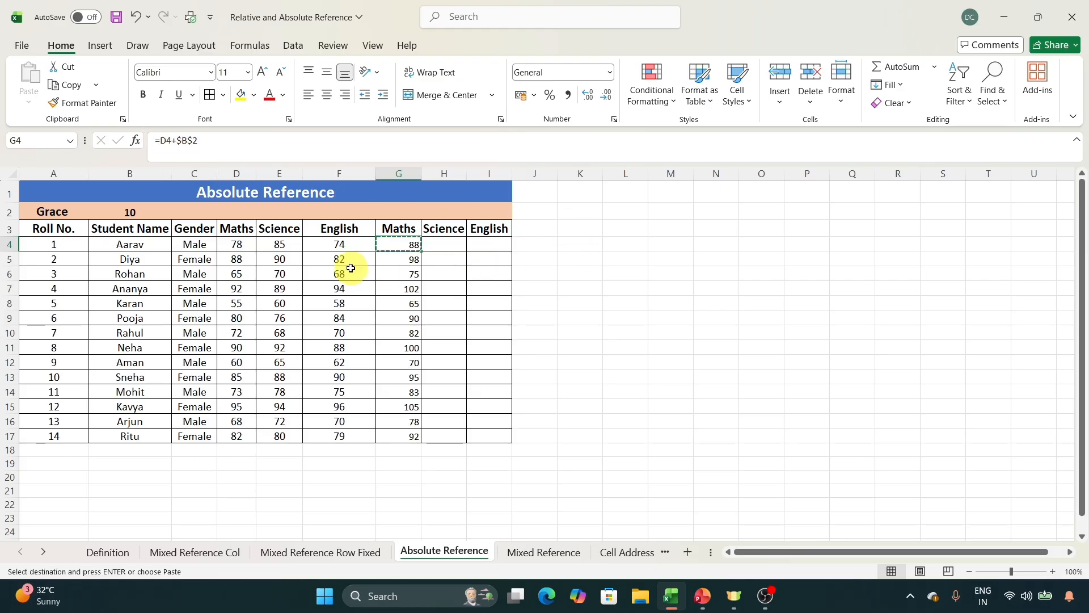
click(446, 243)
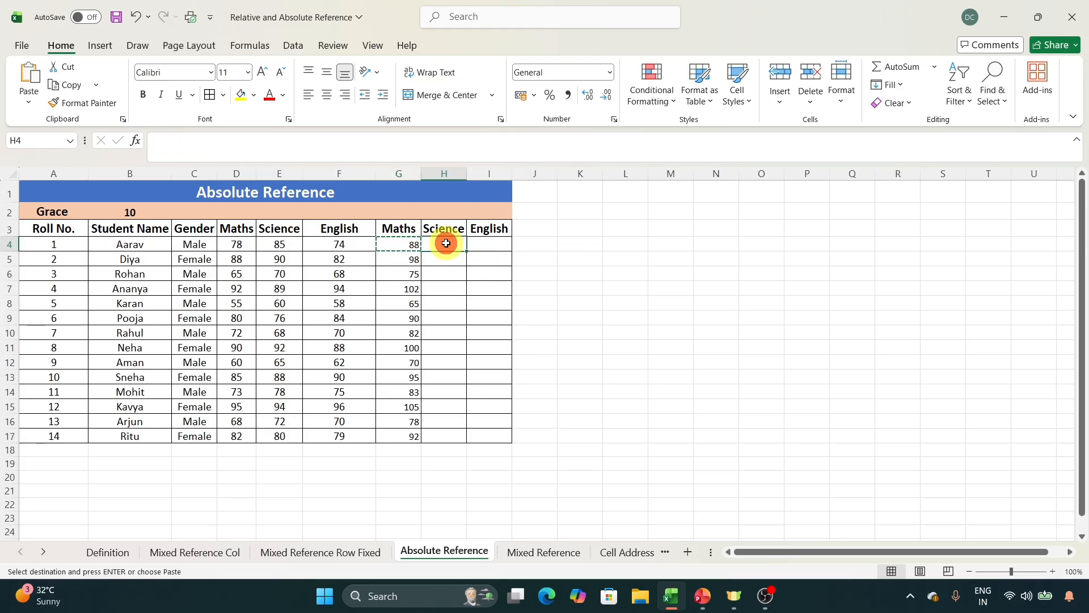
Examine the relative Science marks reference and the absolute grace marks reference in H4's formula.
click(384, 146)
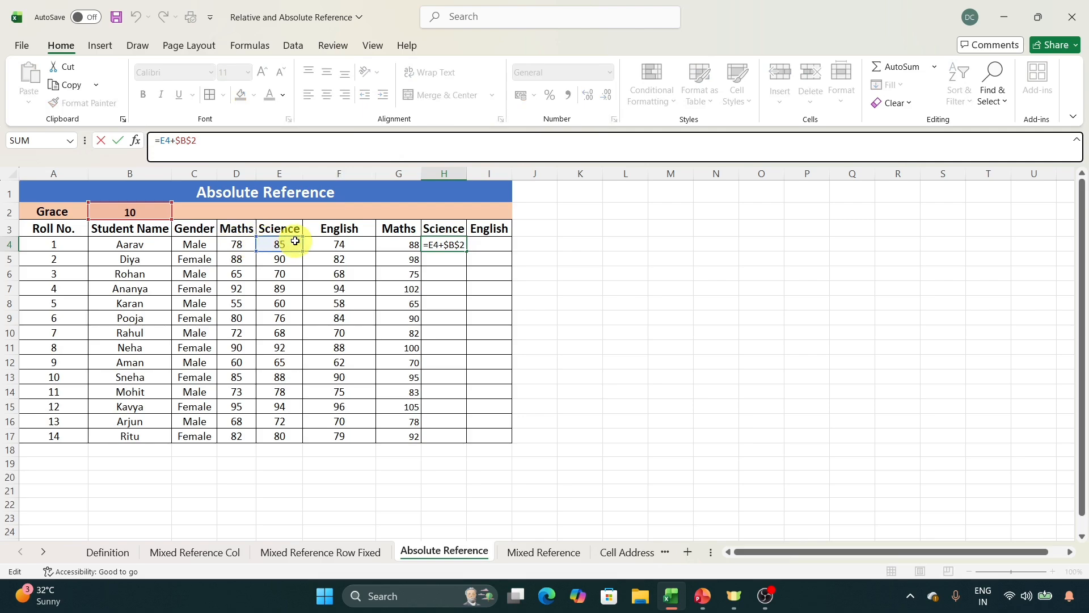
click(567, 250)
click(440, 245)
click(396, 149)
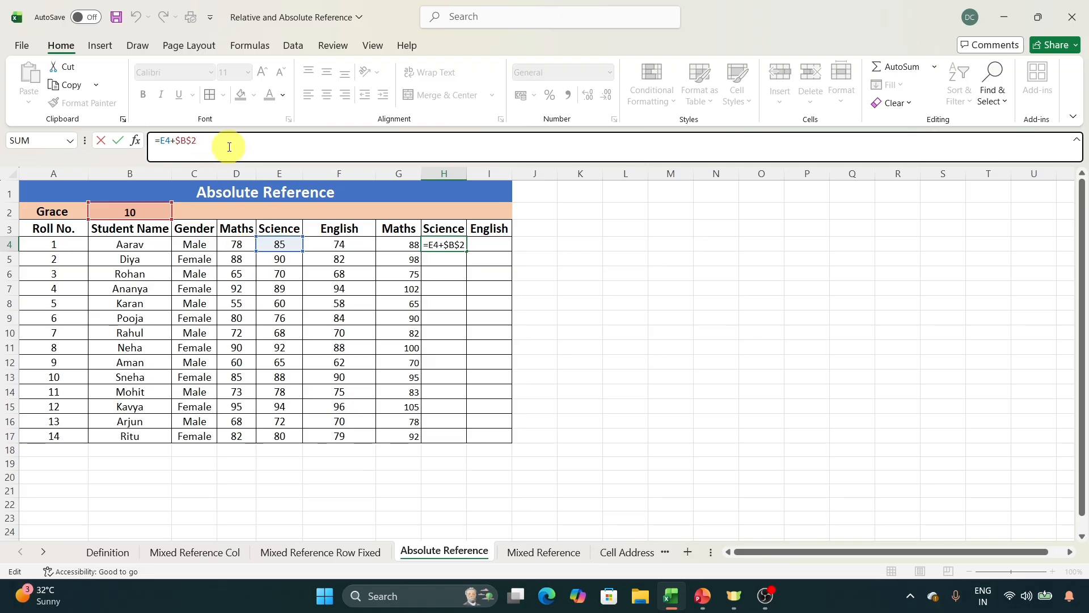
click(582, 347)
Copy the Science formula from H4 to H5:I17 and to the first English cell I4, and save the workbook.
click(444, 246)
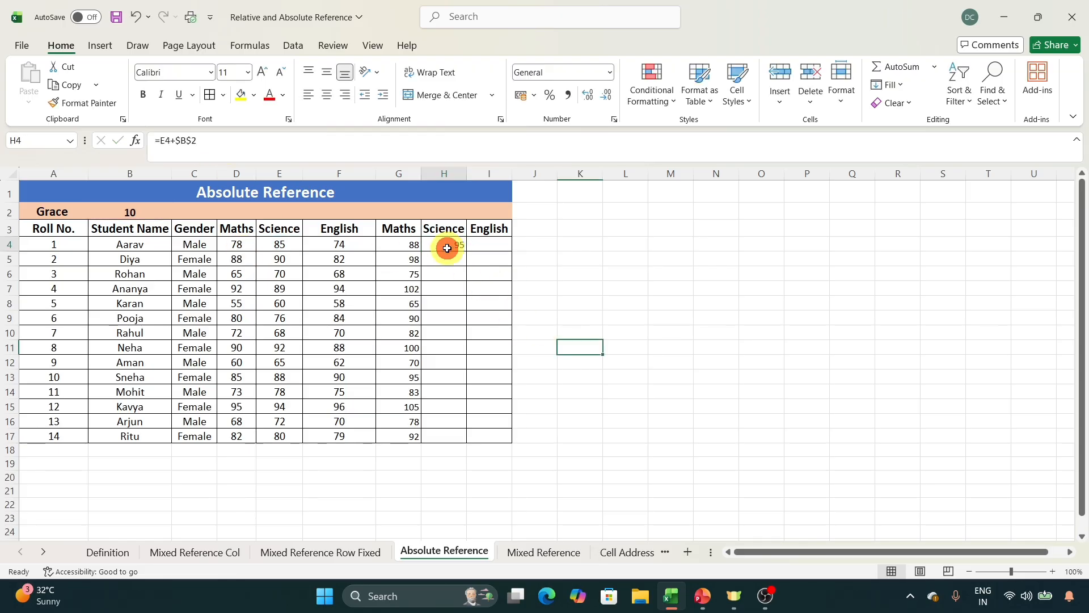
key(ctrl+c)
drag(459, 260, 470, 430)
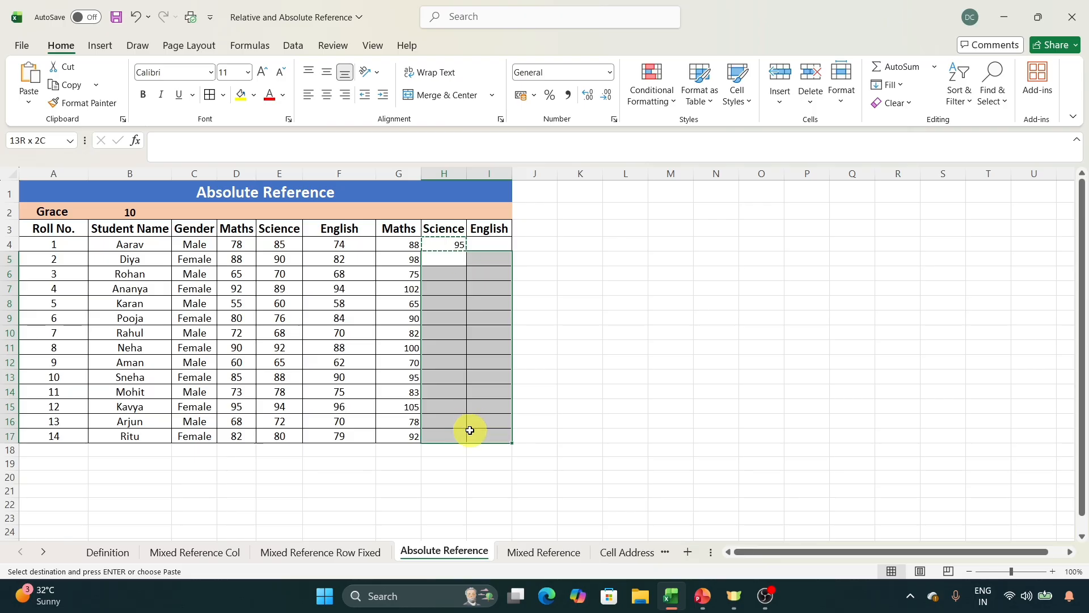
key(ctrl+v)
click(502, 244)
key(Return)
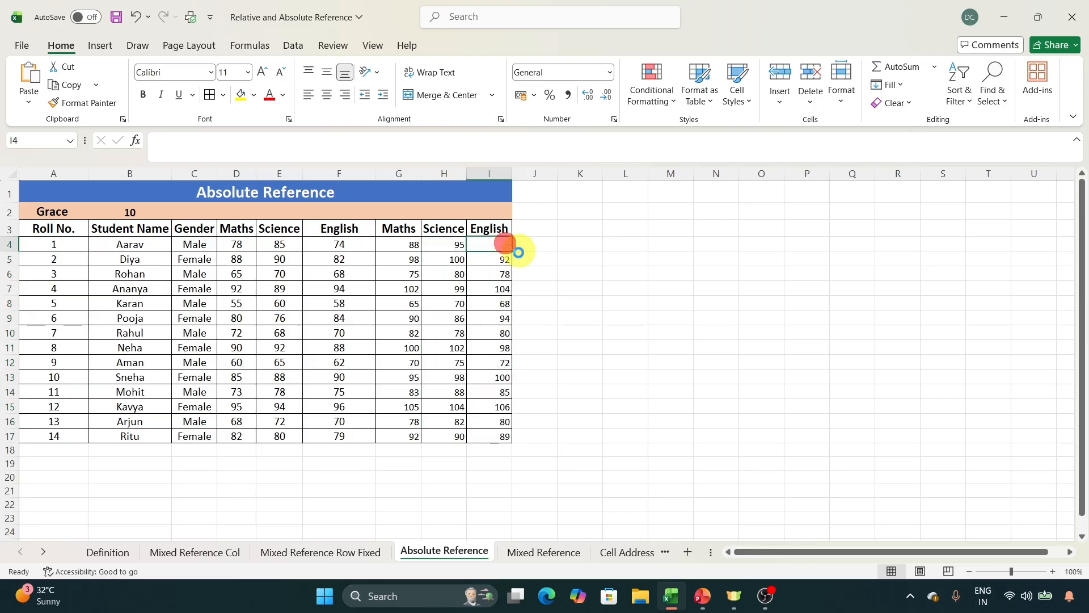
click(569, 265)
key(ctrl+s)
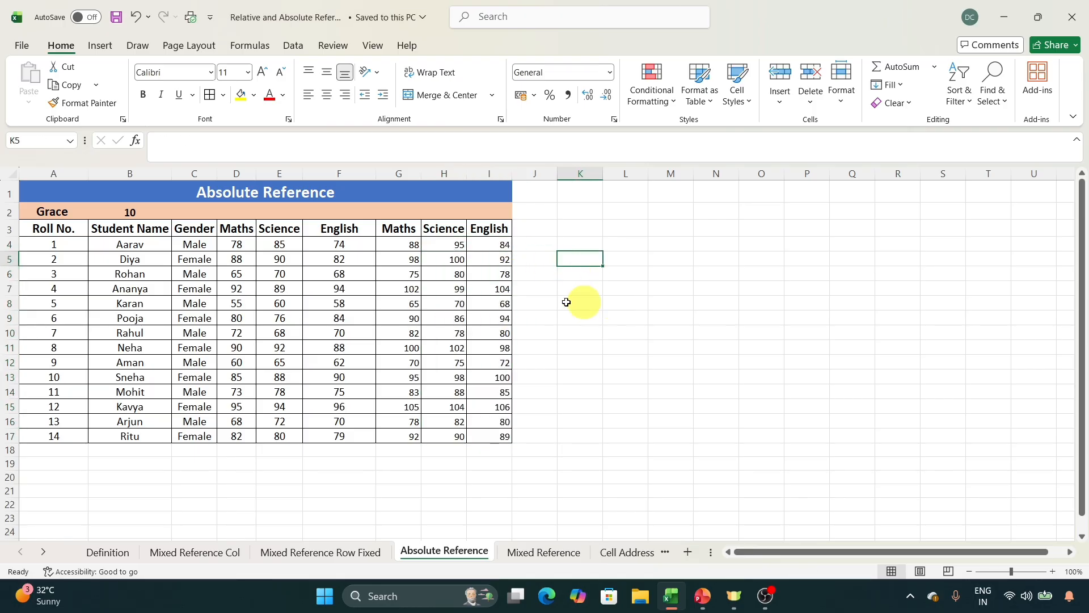
Recheck the cells used by the Science formula in H4 without changing it.
click(444, 251)
click(233, 148)
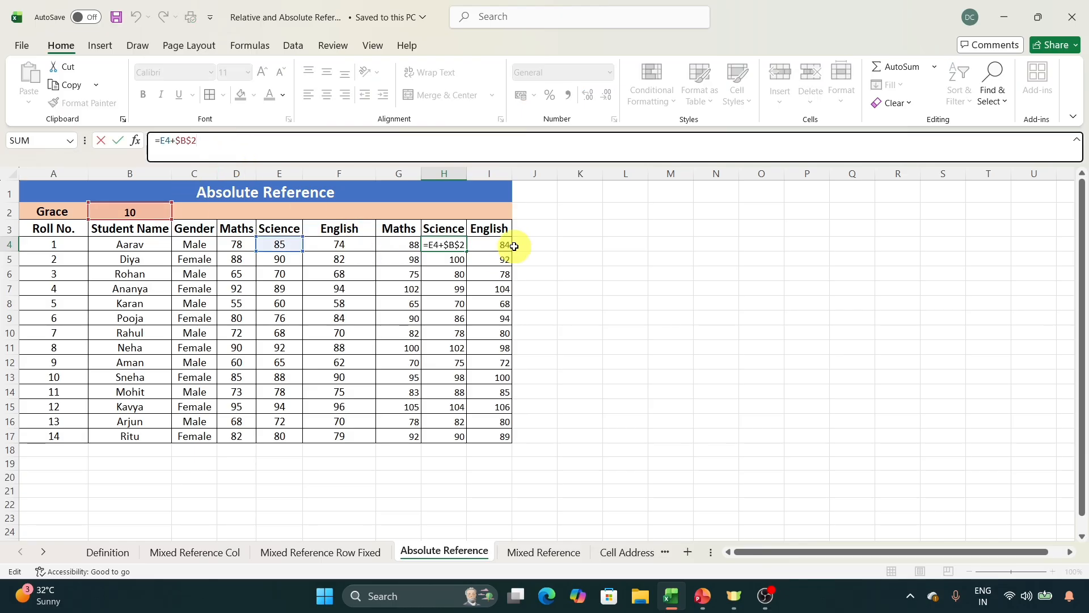
click(604, 262)
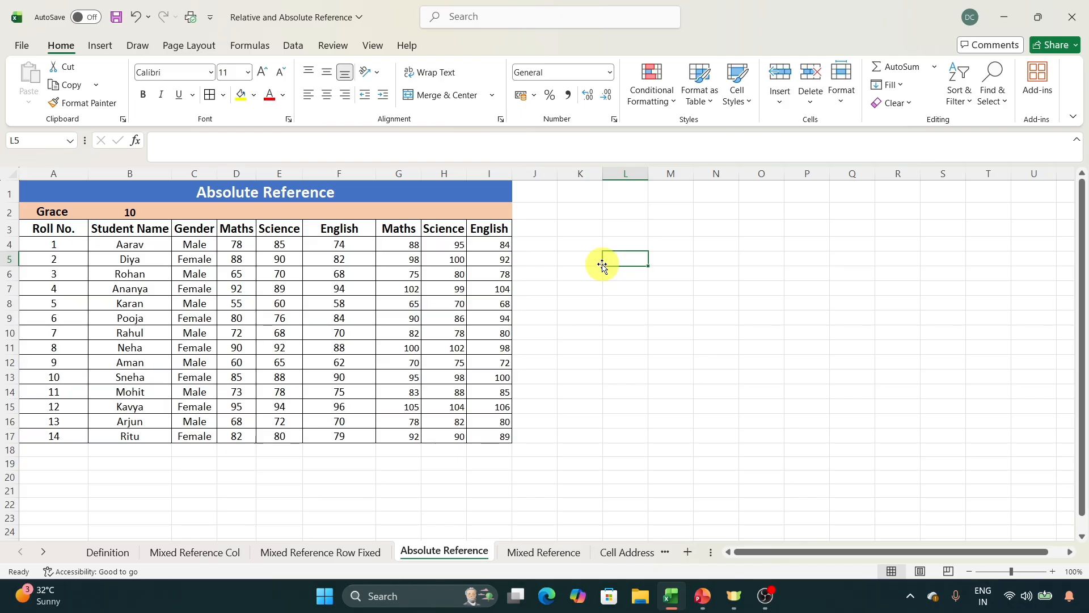
click(462, 377)
Open the Mixed Reference sheet and examine the values in row 3 and column A around the empty multiplication grid.
click(561, 552)
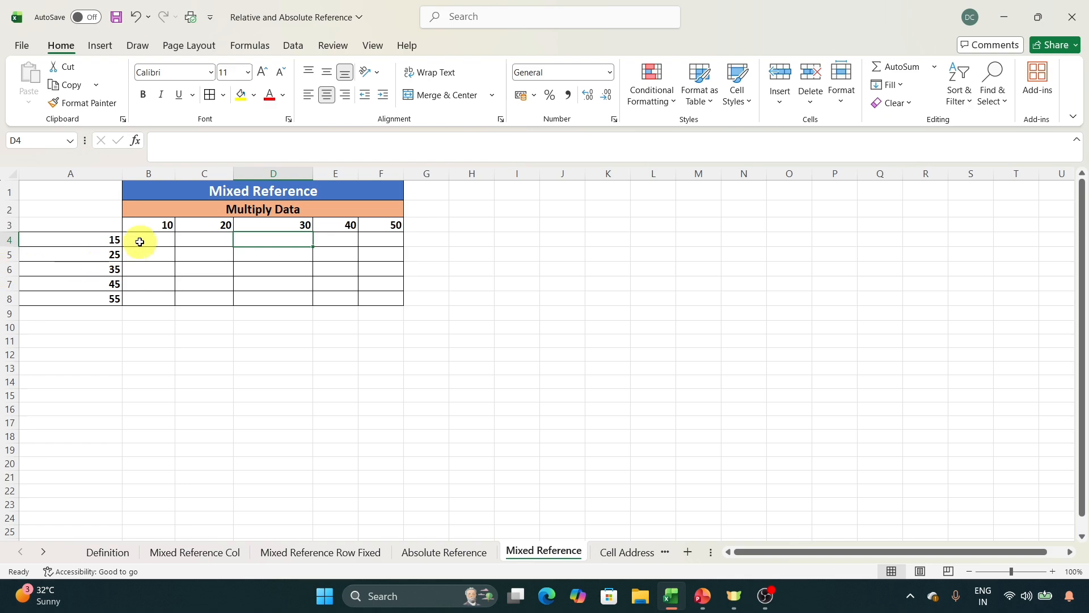
click(9, 225)
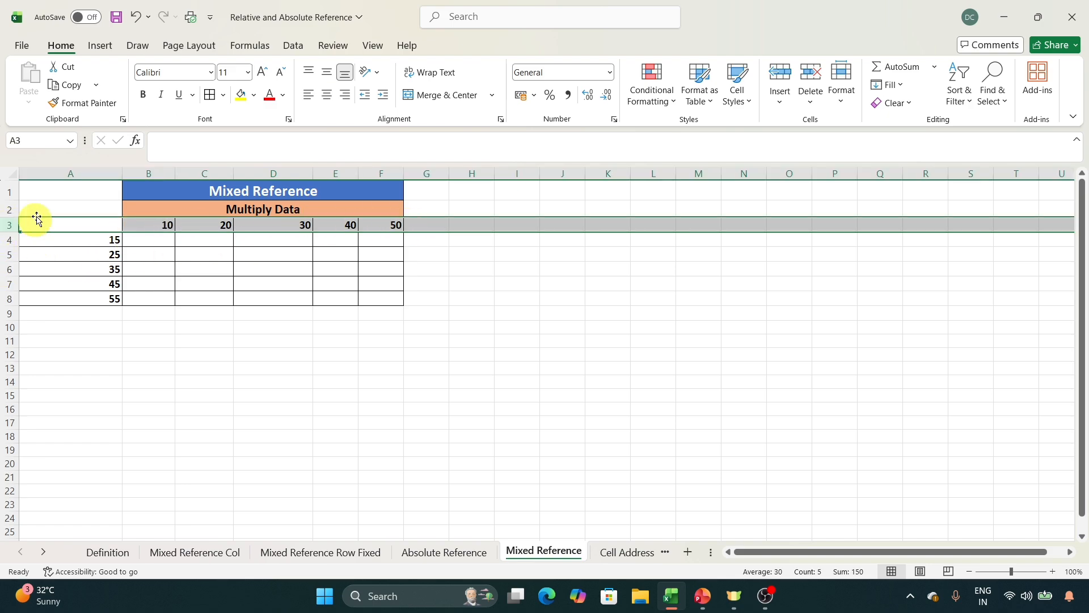
click(72, 173)
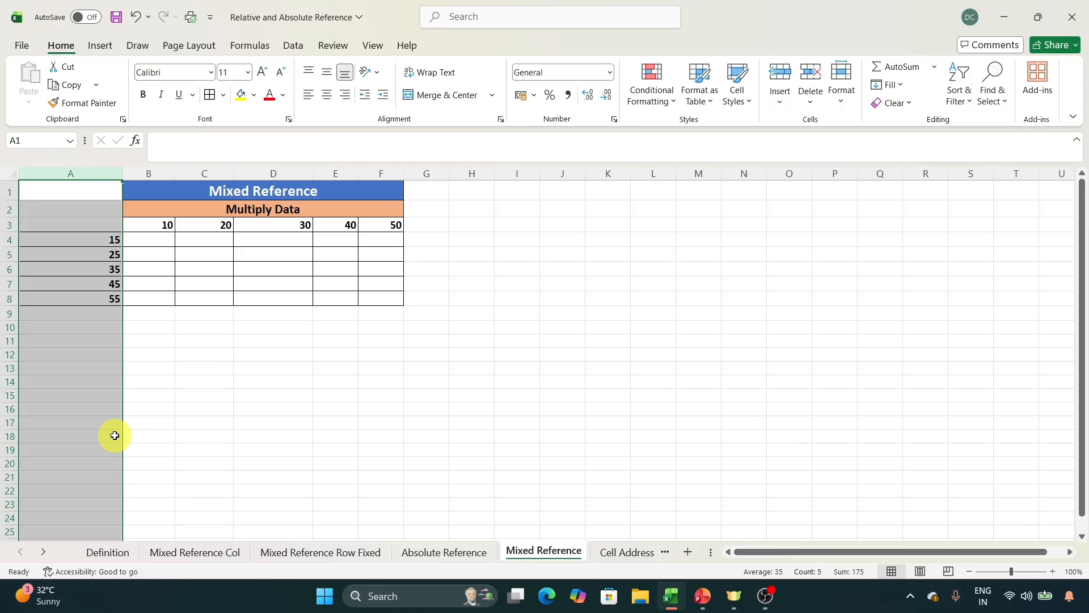
click(146, 380)
click(155, 242)
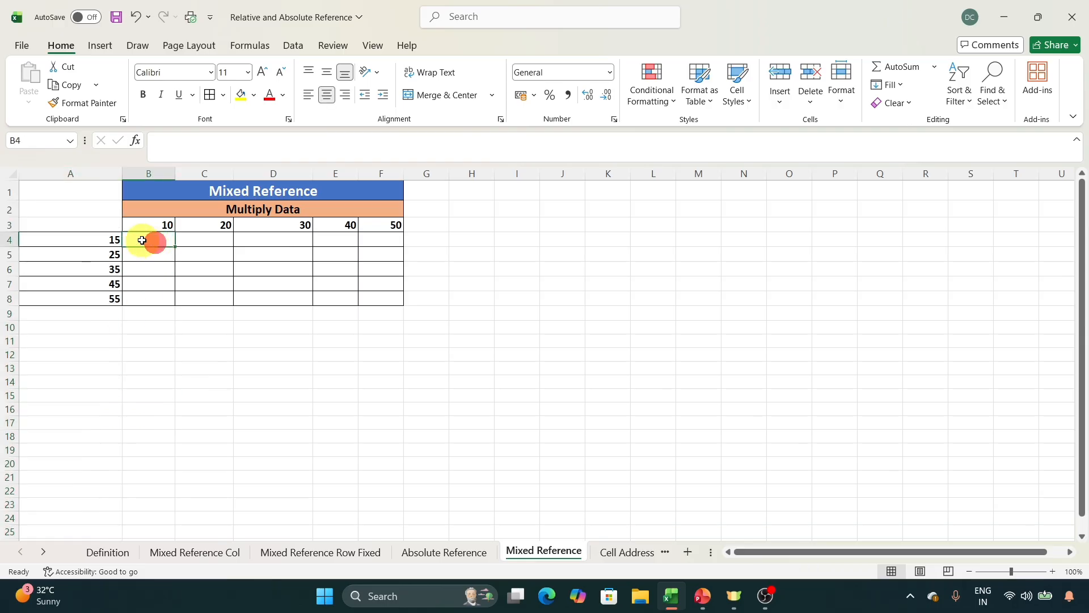
click(191, 241)
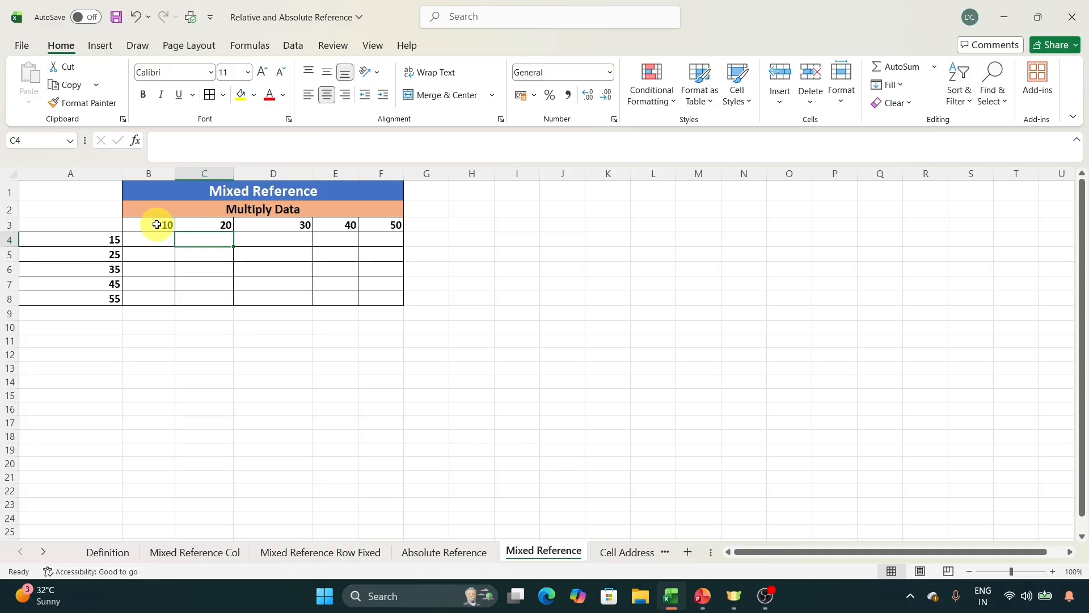
Examine how the row 3 header values pair with the column A values for the products starting in B4.
click(9, 225)
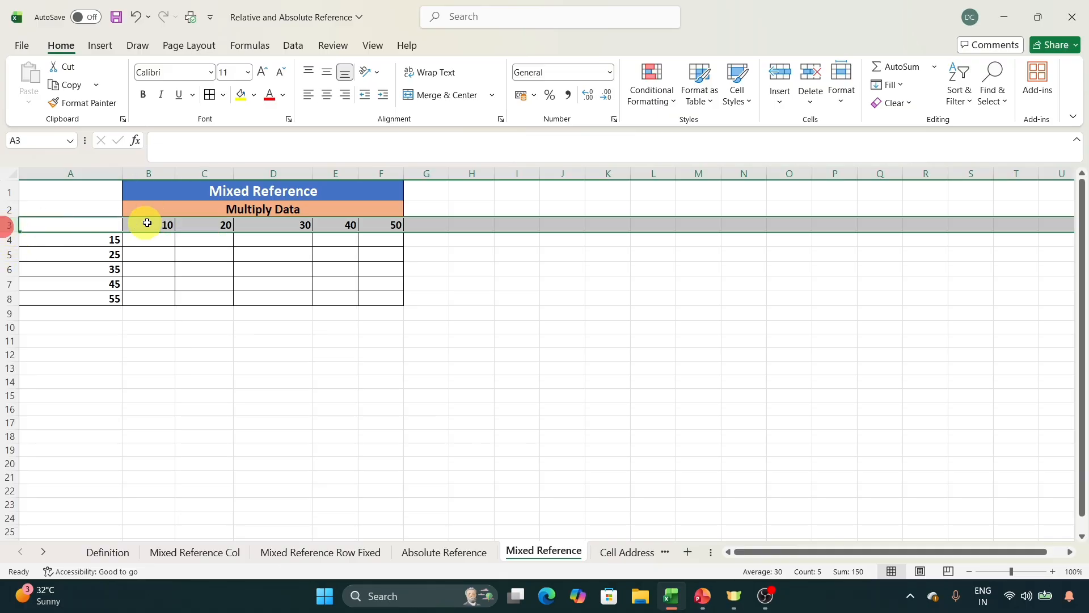
click(218, 225)
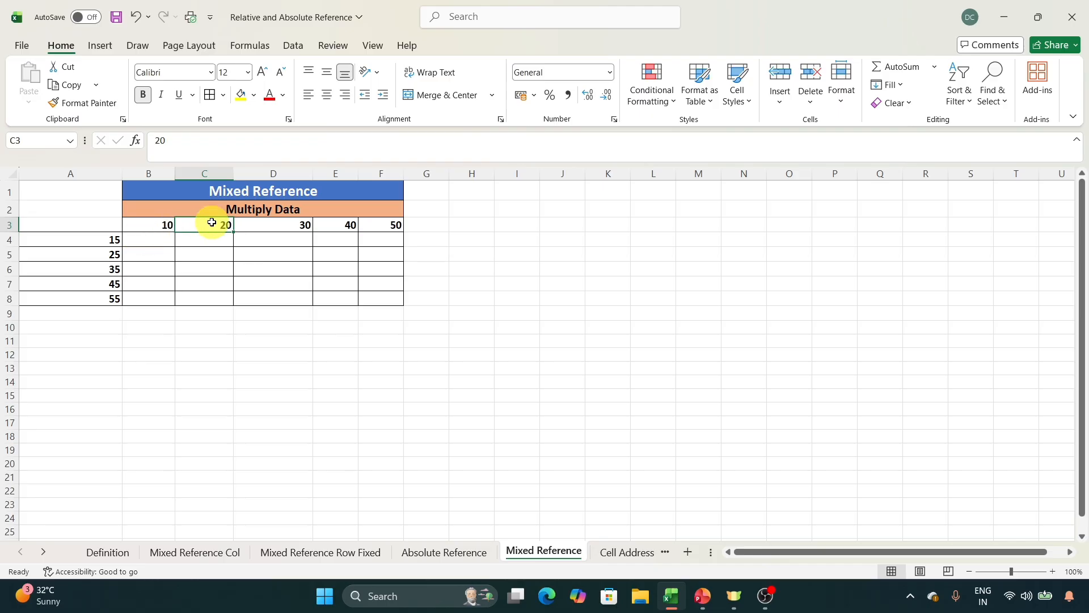
click(107, 243)
click(141, 242)
click(147, 256)
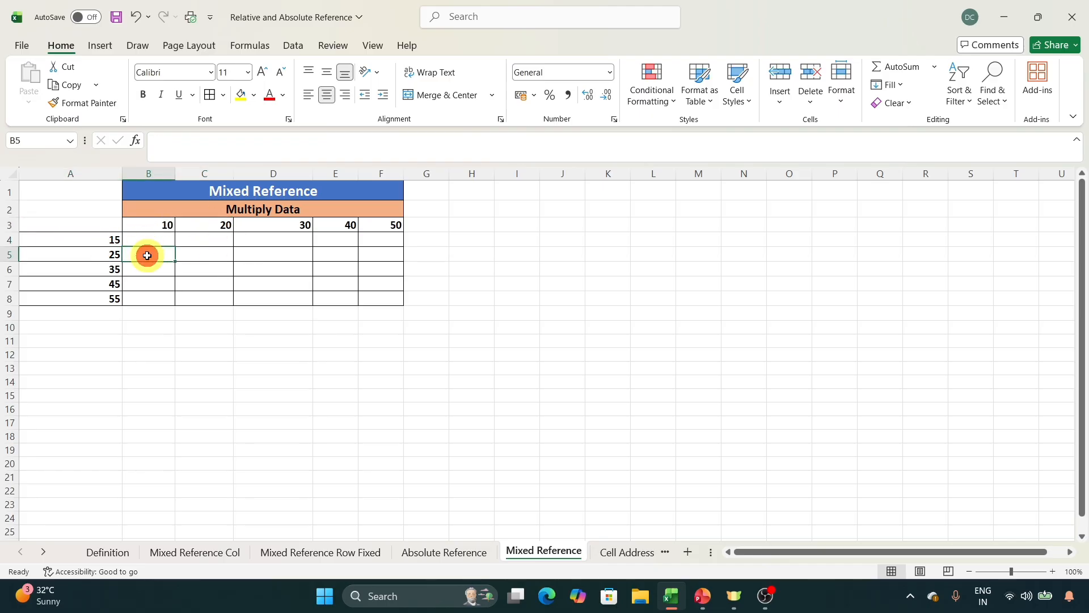
click(151, 226)
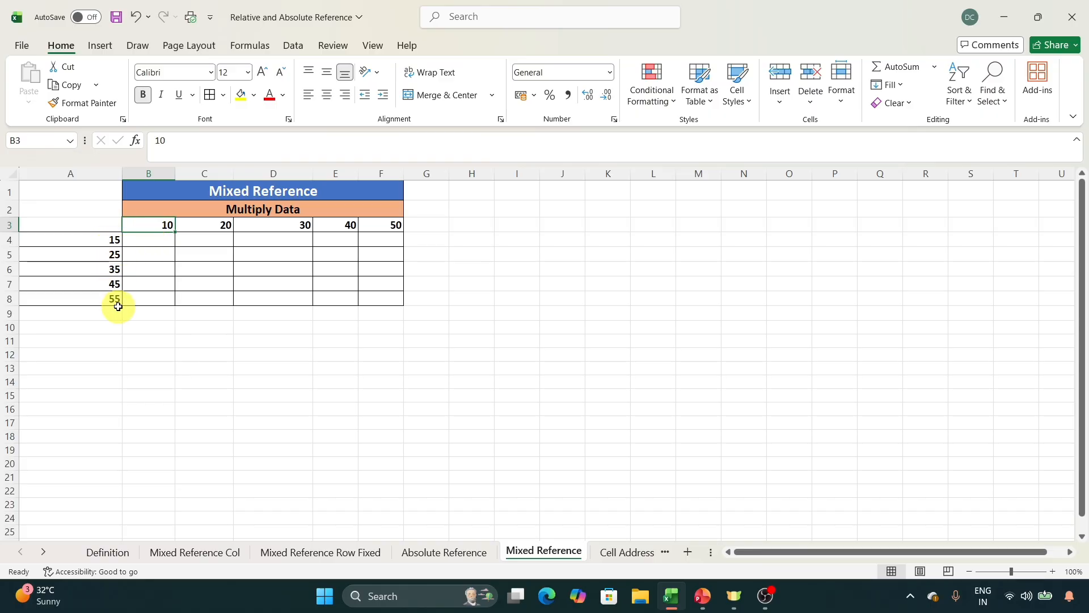
click(165, 241)
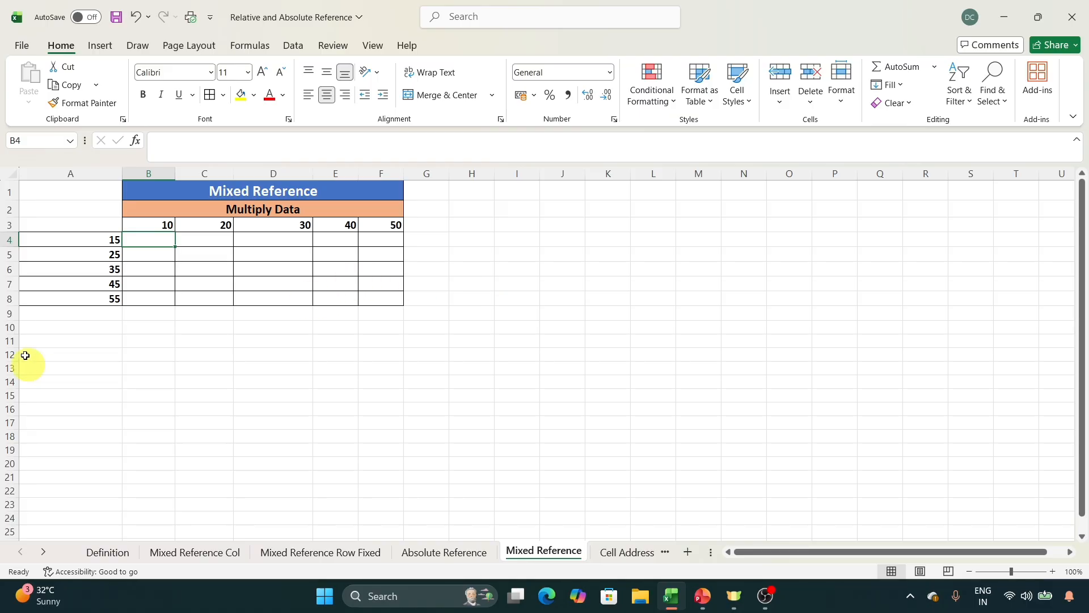
Move the value in A4 down to A9, below the other column A values.
drag(93, 240, 110, 305)
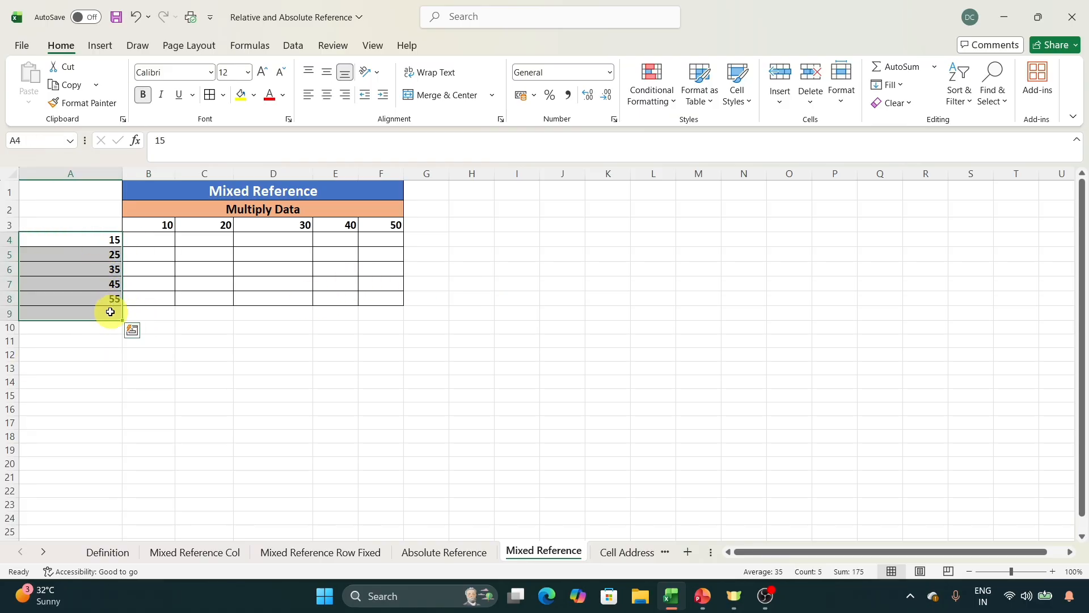
click(92, 239)
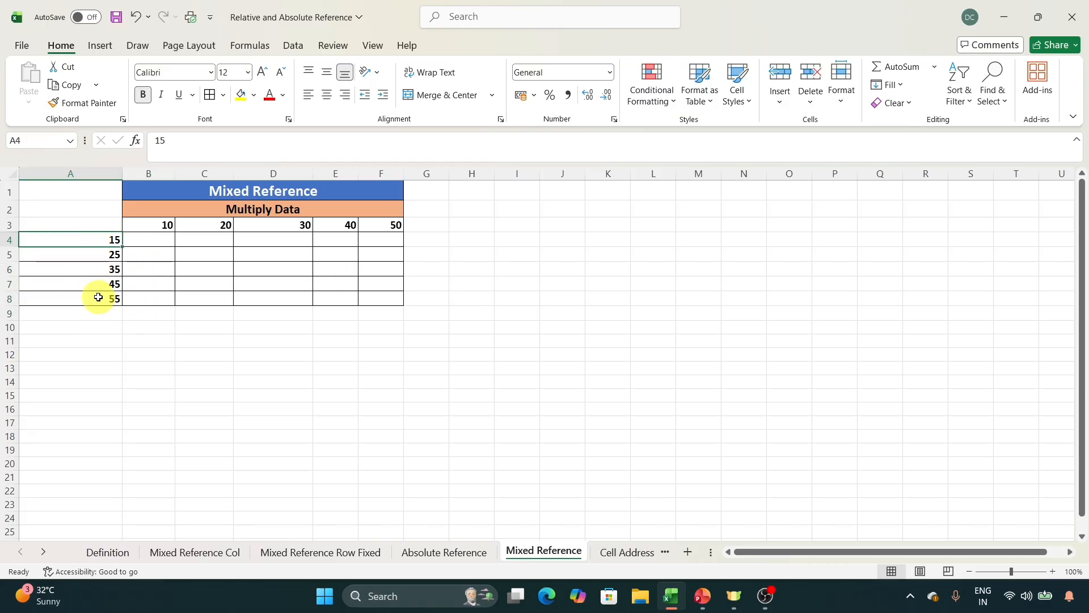
drag(89, 246, 89, 310)
click(159, 226)
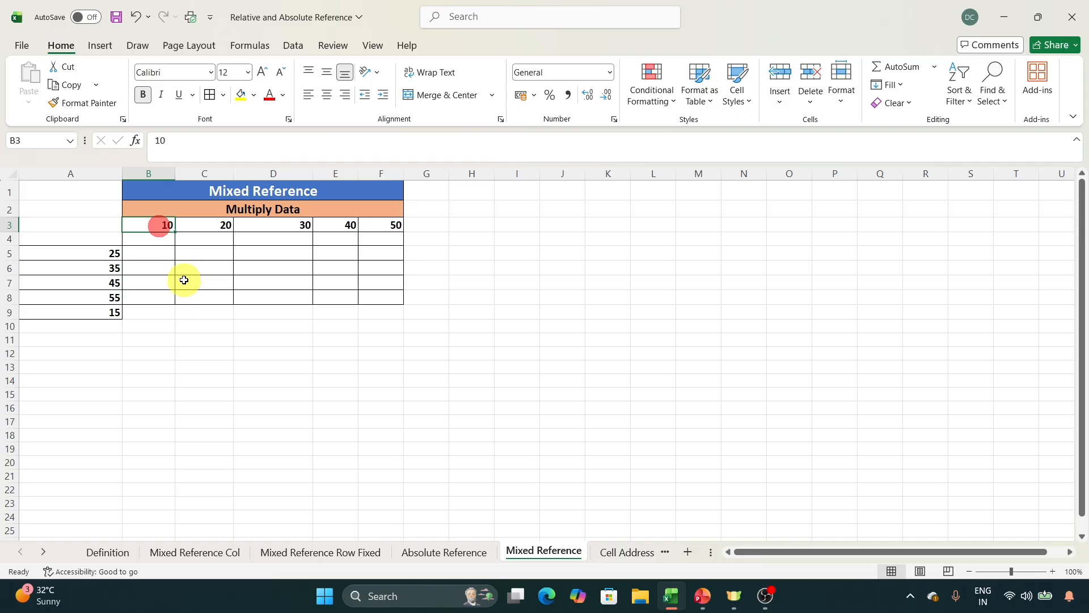
Undo the move of the value from A4 to A9.
key(ctrl+z)
Examine how each row 3 header applies to the empty cells beneath it in columns B to F of the grid.
drag(202, 231, 161, 301)
click(300, 225)
click(343, 214)
click(381, 227)
click(245, 308)
drag(217, 237, 228, 291)
drag(282, 250, 283, 312)
drag(334, 254, 346, 312)
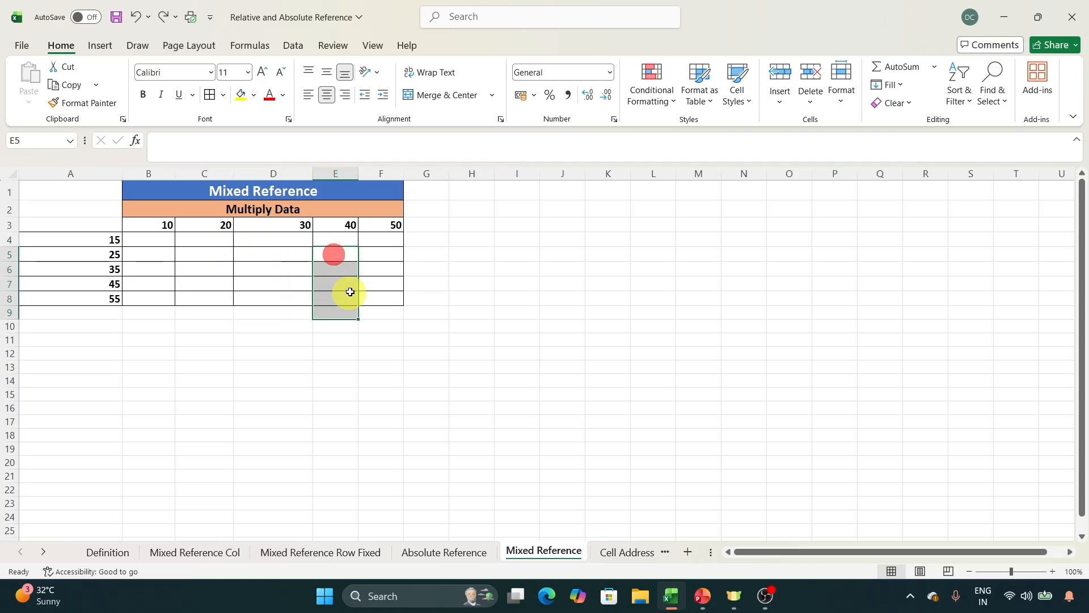
drag(382, 241, 393, 299)
click(470, 294)
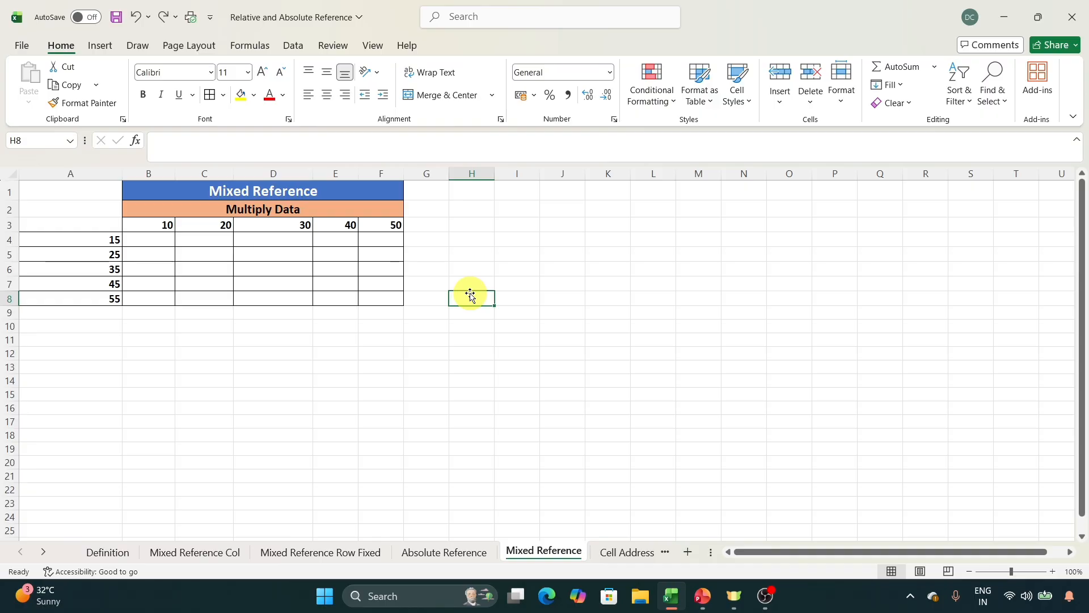
Enter the relative-reference formula =A4*B3 in B4.
click(154, 238)
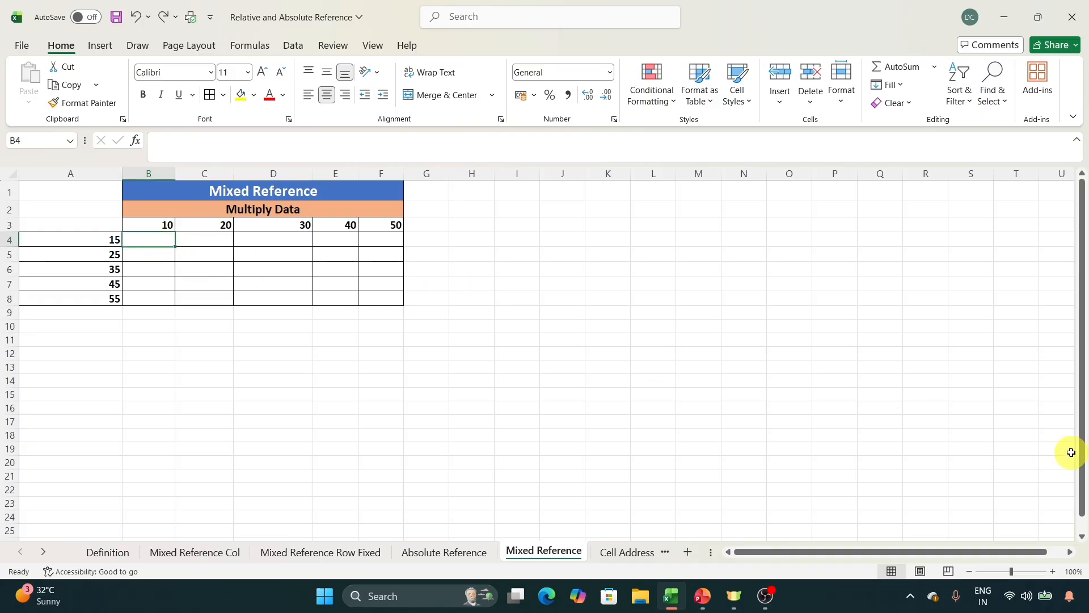
text(=)
key(Left)
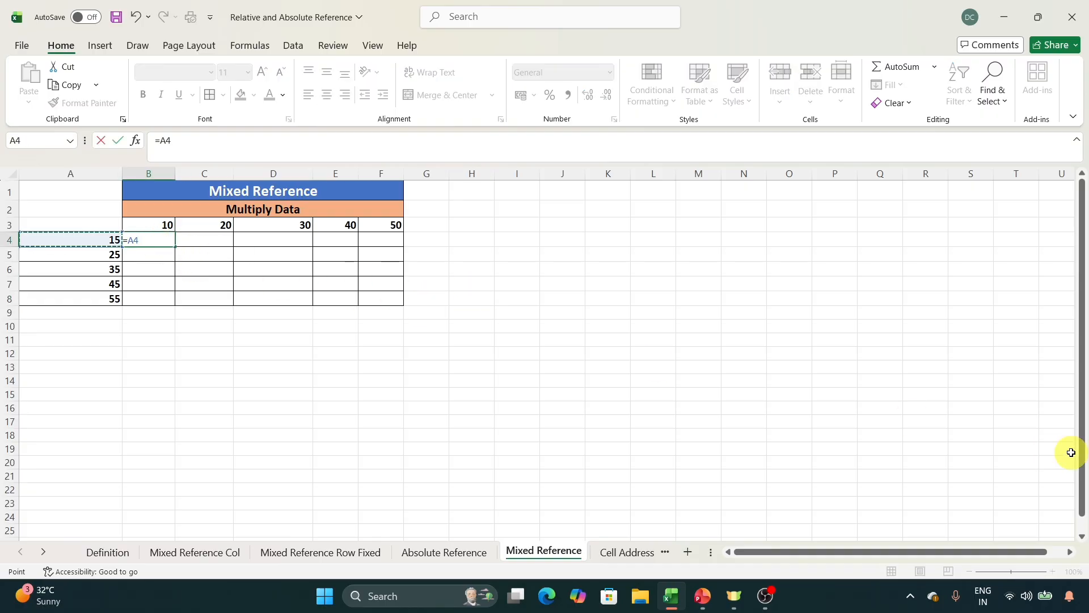
text(*)
key(Up)
key(Return)
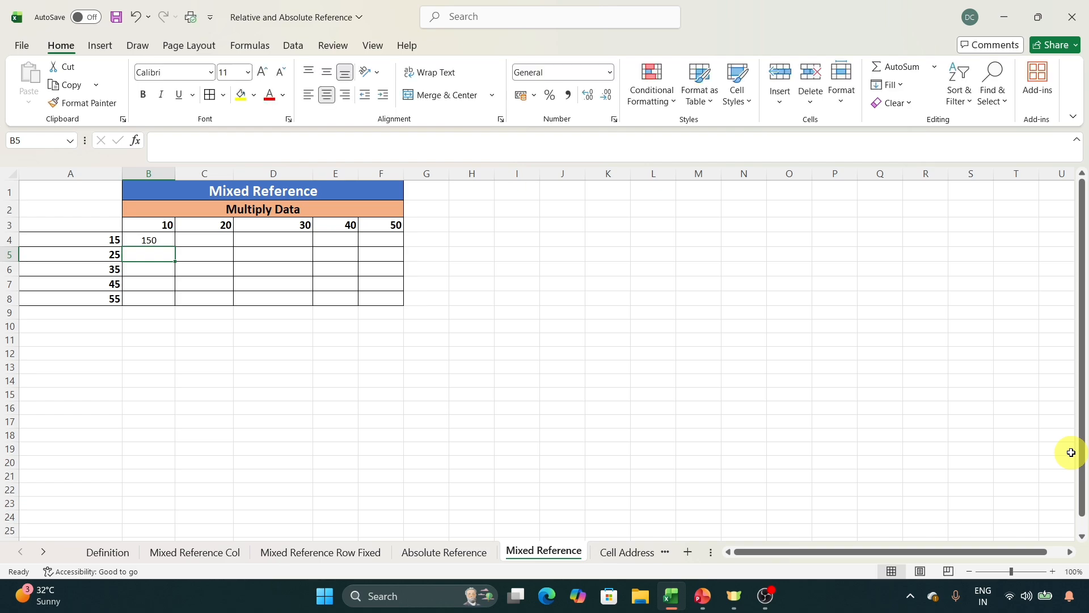
Copy the B4 formula into B5 and check which cells the pasted formula refers to.
click(151, 240)
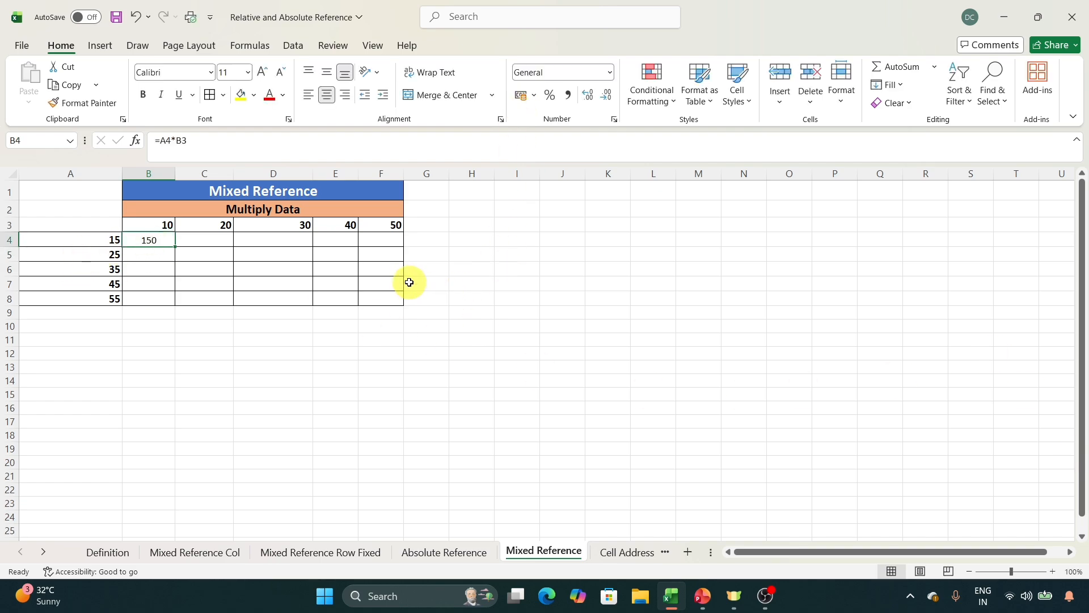
key(ctrl+c)
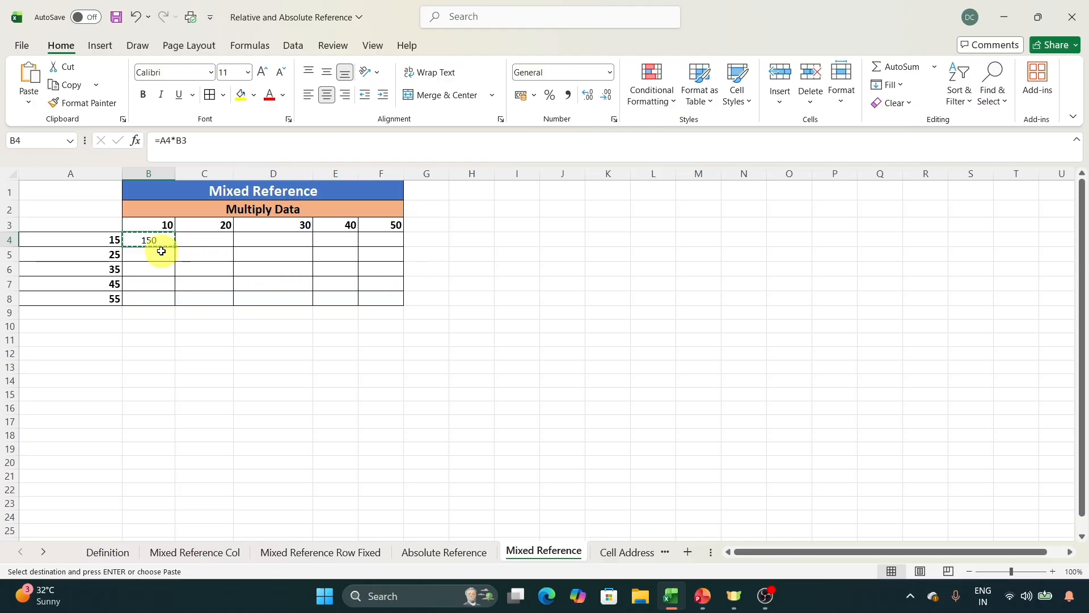
key(ctrl+v)
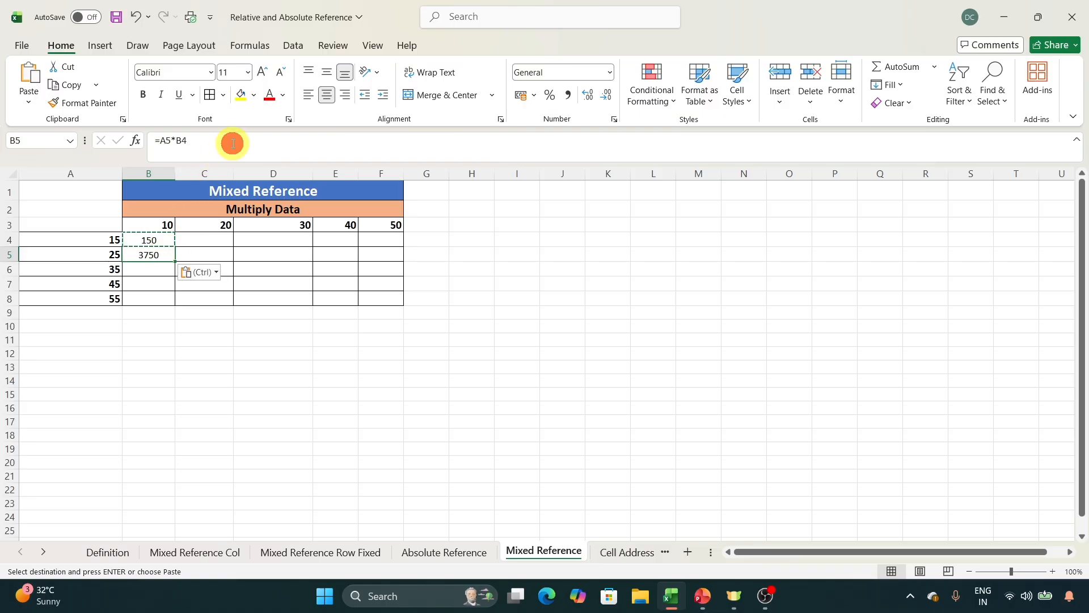
click(233, 143)
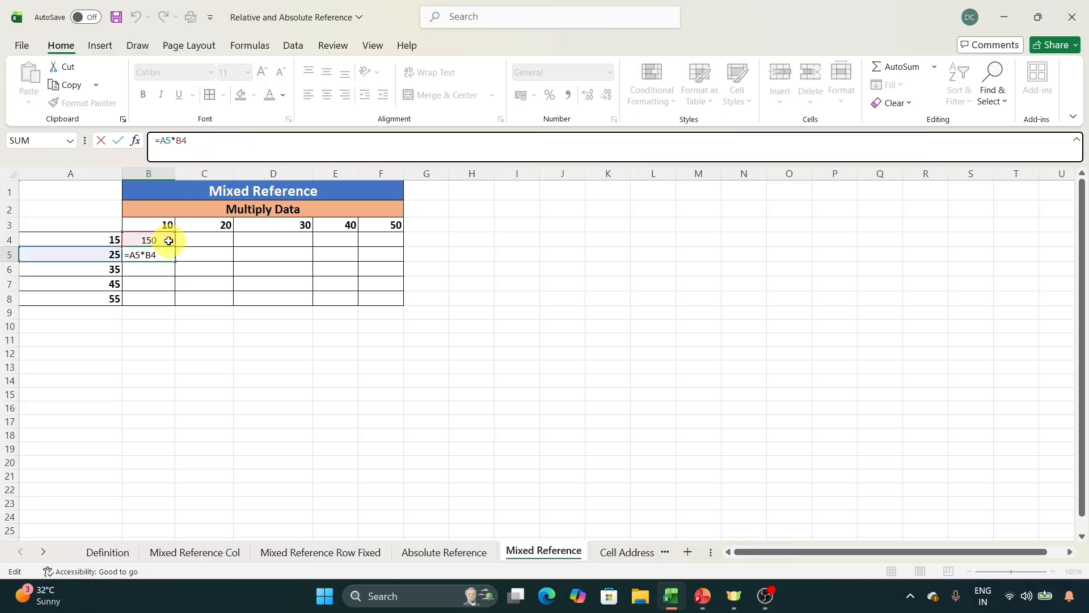
key(Escape)
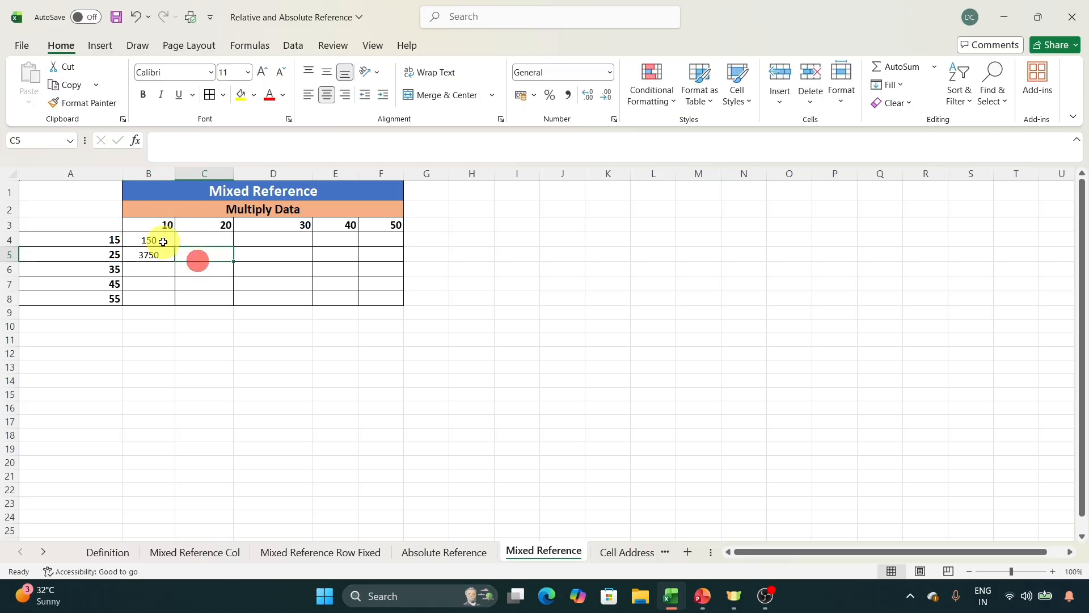
Paste the copied B4 formula into C4 and check which cells it refers to.
key(Up)
click(205, 240)
key(ctrl+v)
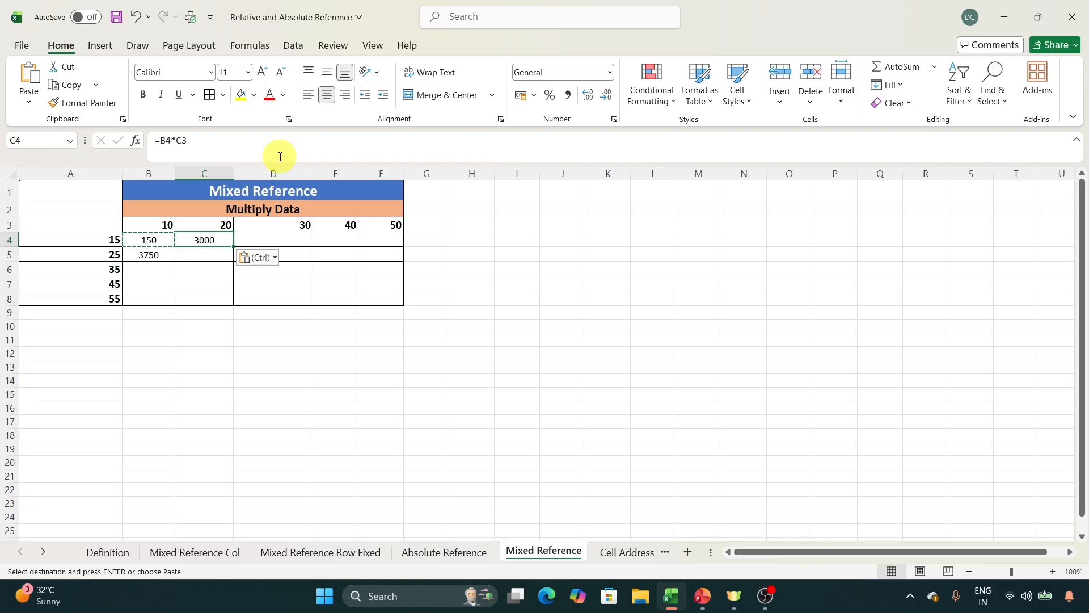
click(279, 155)
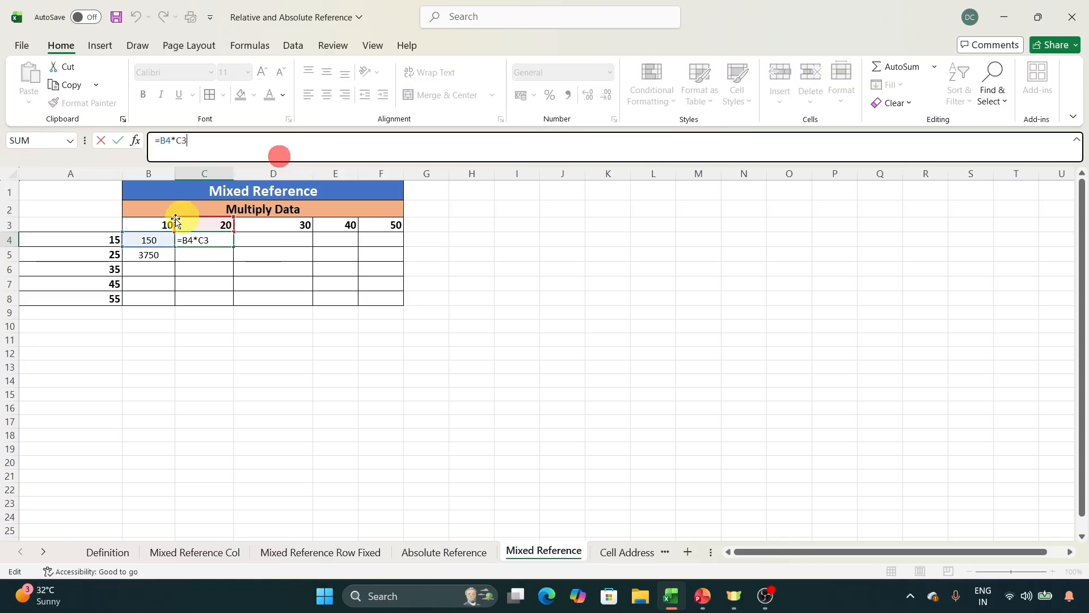
key(Escape)
Clear the trial formulas in B4:C5 and re-enter =A4*B3 in B4.
drag(164, 239, 215, 258)
key(Delete)
click(159, 247)
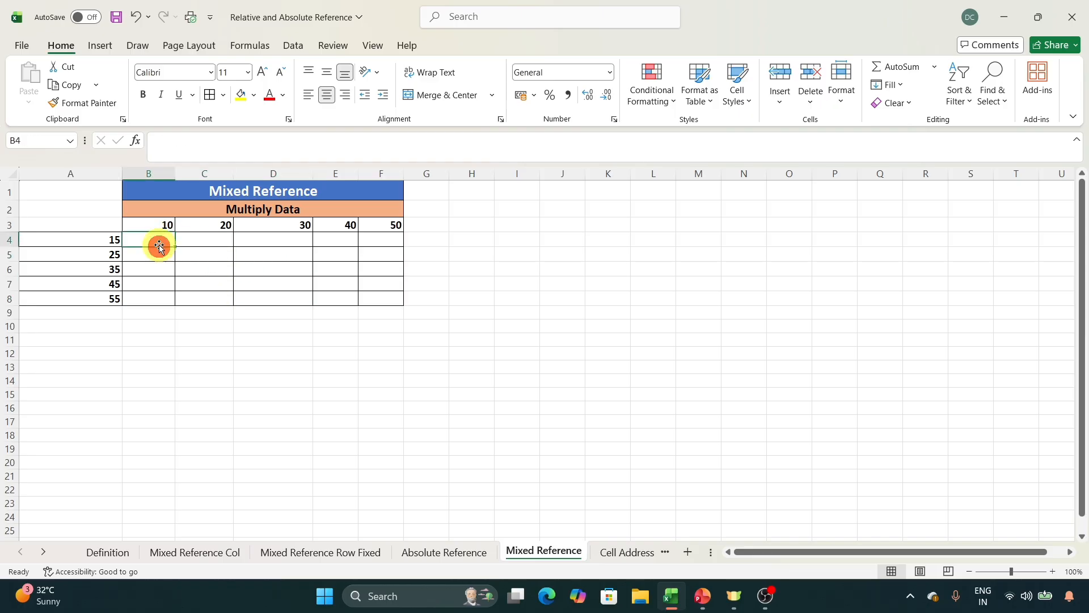
text(=)
key(Left)
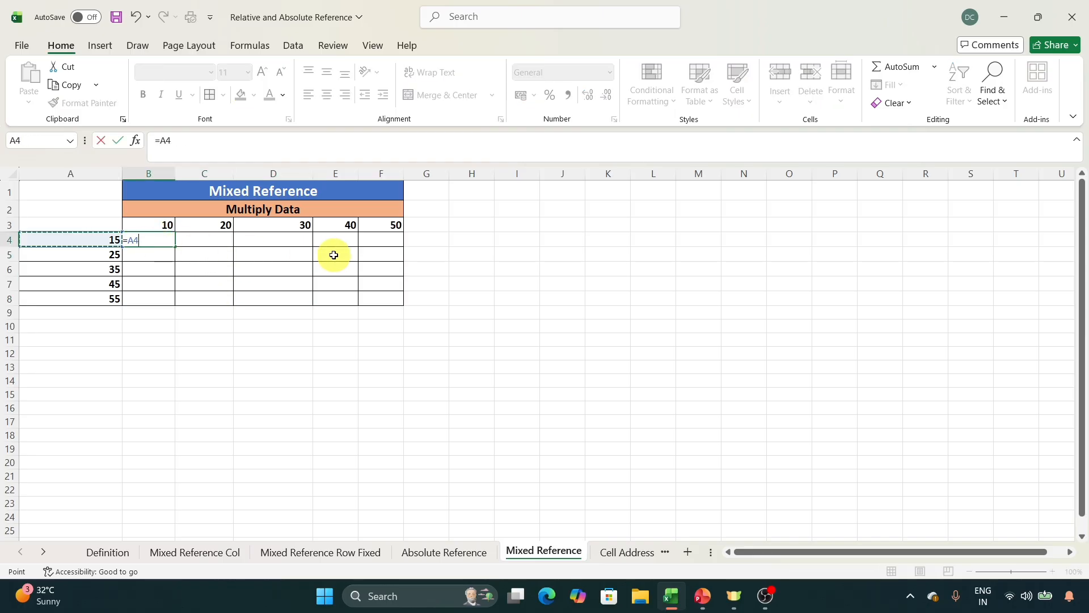
key(Return)
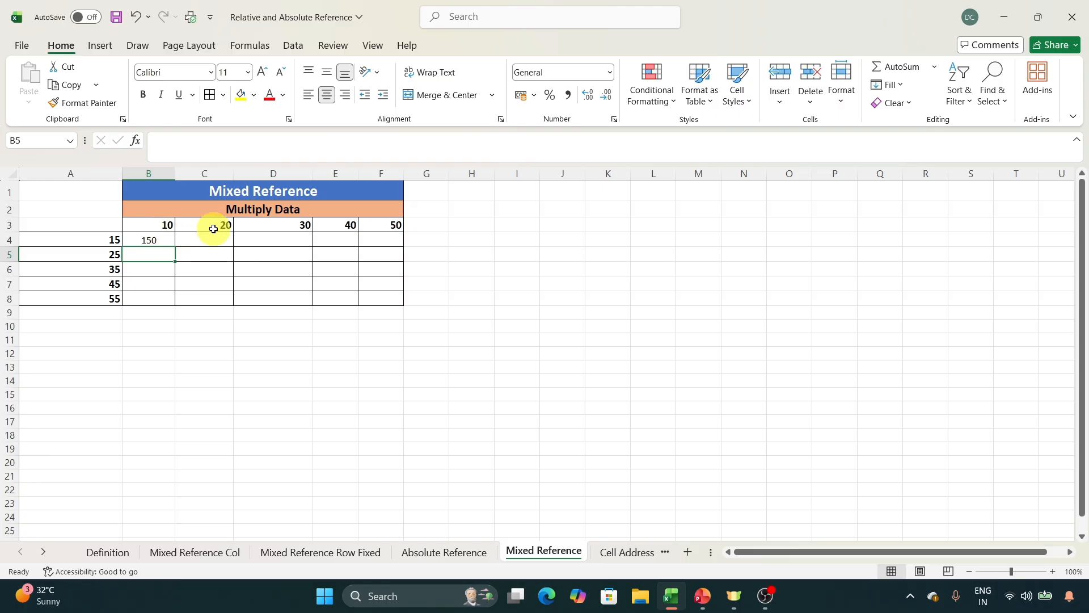
Change the B4 formula to the mixed references =$A4*B$3, fixing column A and row 3.
click(164, 238)
click(194, 140)
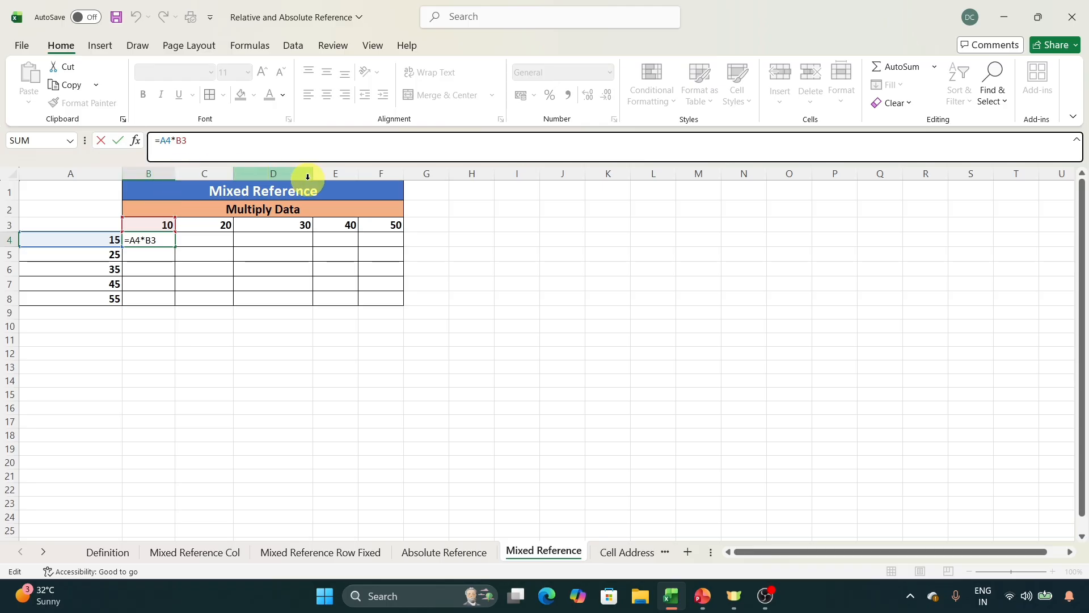
key(F4)
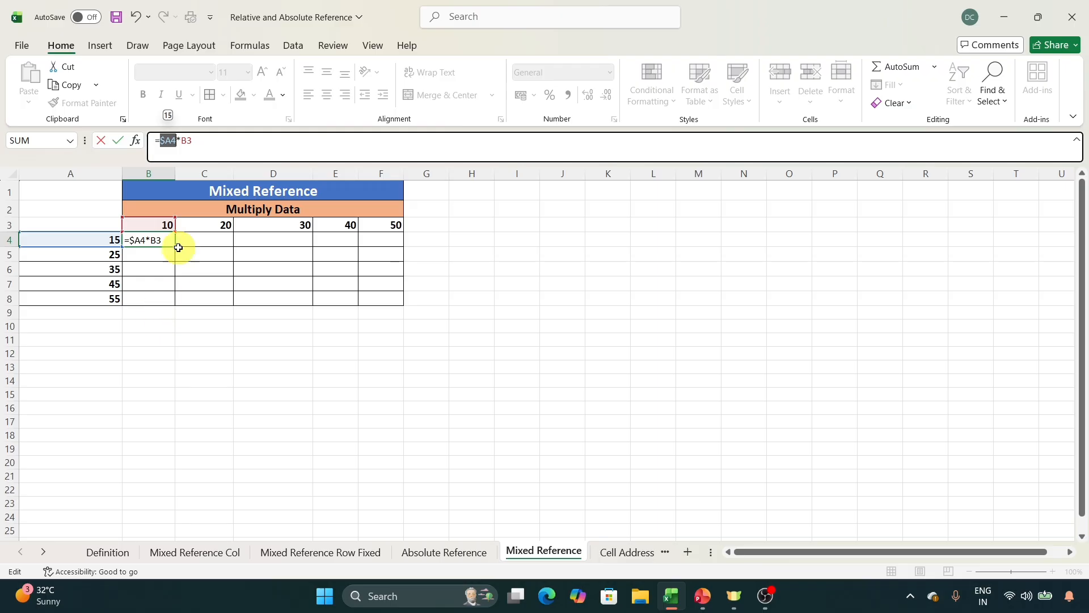
click(187, 142)
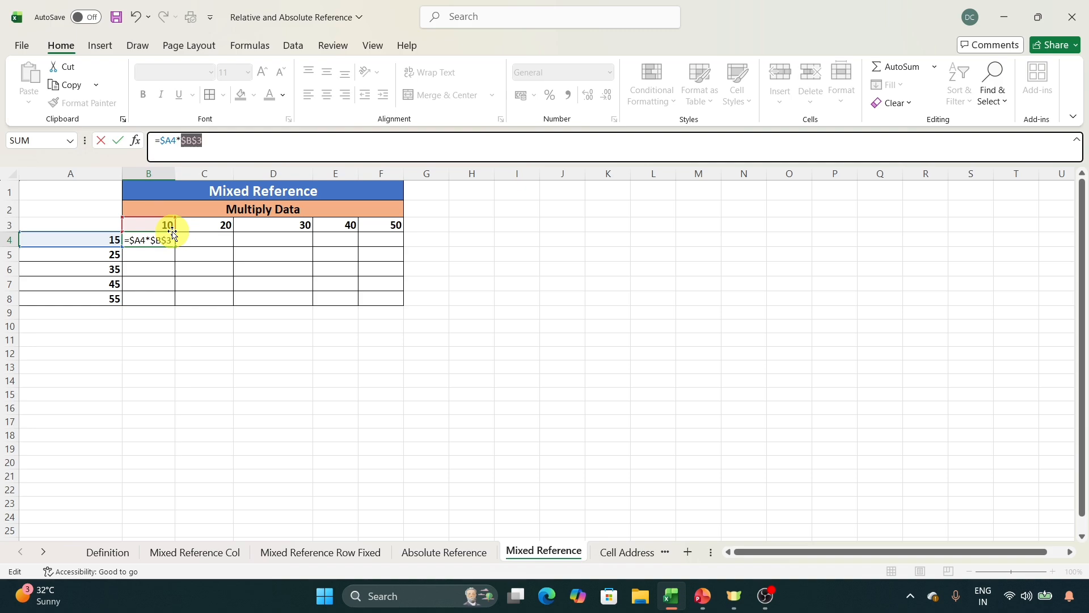
key(F4)
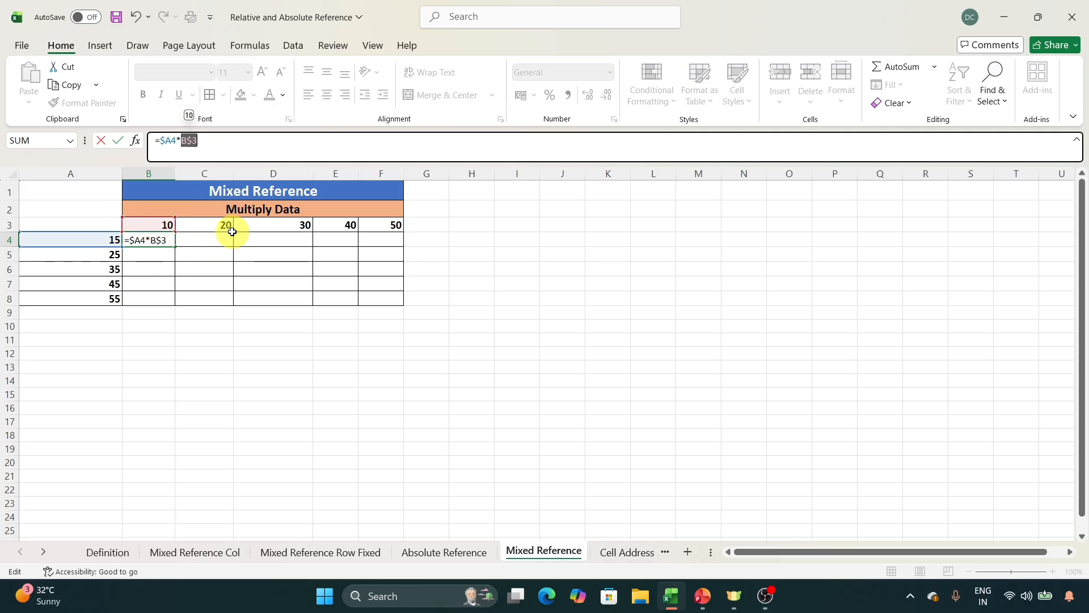
key(ctrl+Return)
Copy the mixed-reference formula from B4 across the whole grid B4:F8 and save the workbook.
key(ctrl+c)
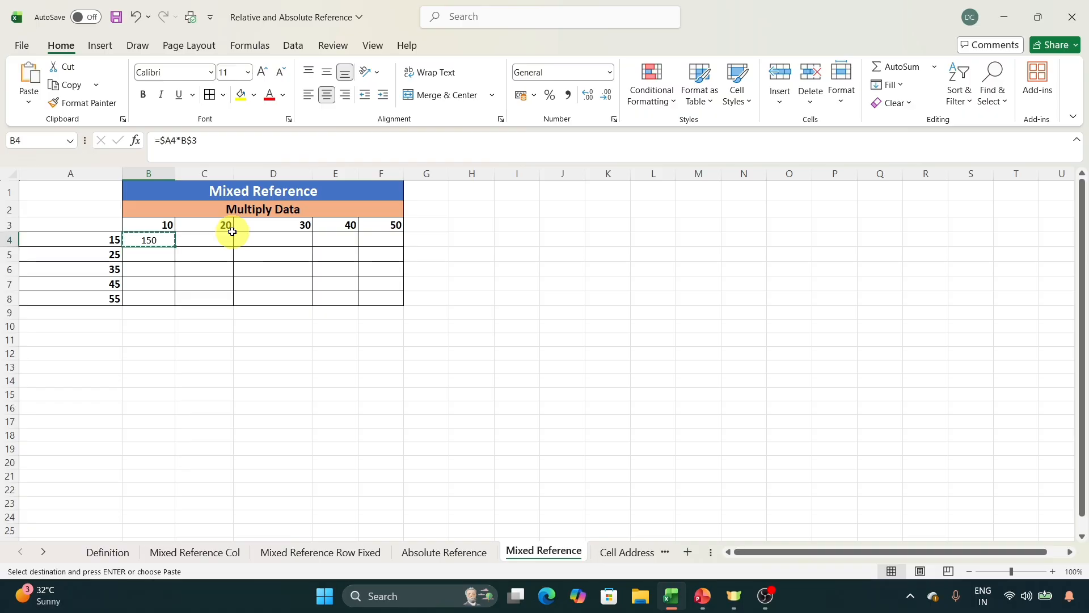
key(shift+Down)
key(shift+Down)
key(shift+Down)
key(shift+Down)
key(shift+Right)
key(shift+Right)
key(shift+Right)
key(shift+Right)
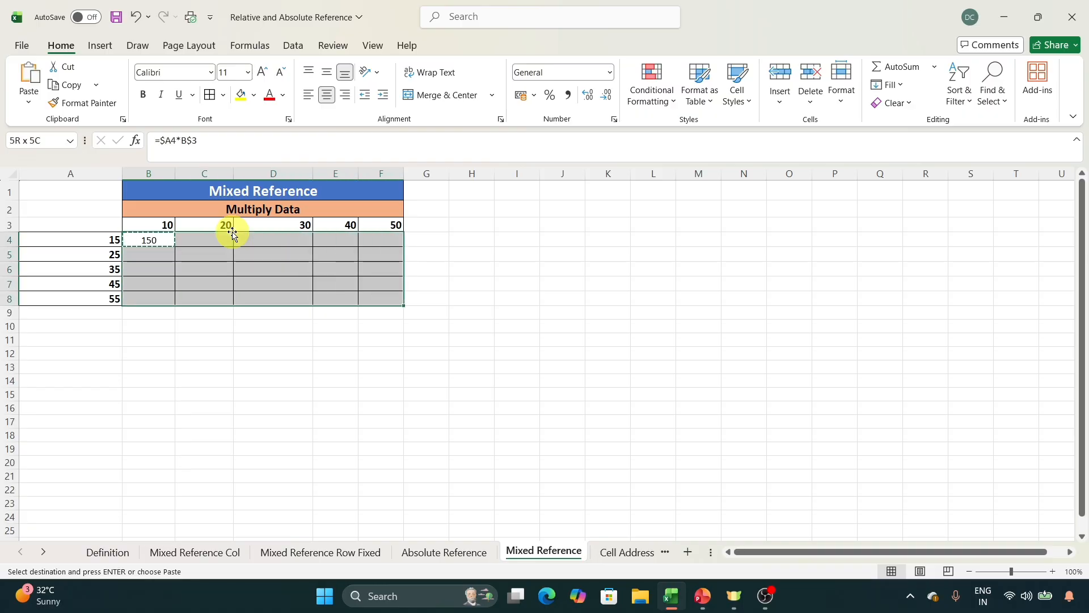
key(ctrl+v)
key(ctrl+s)
Check the cells referenced by the copied formulas in C5, C7, D6 and E6 without changing them.
click(220, 251)
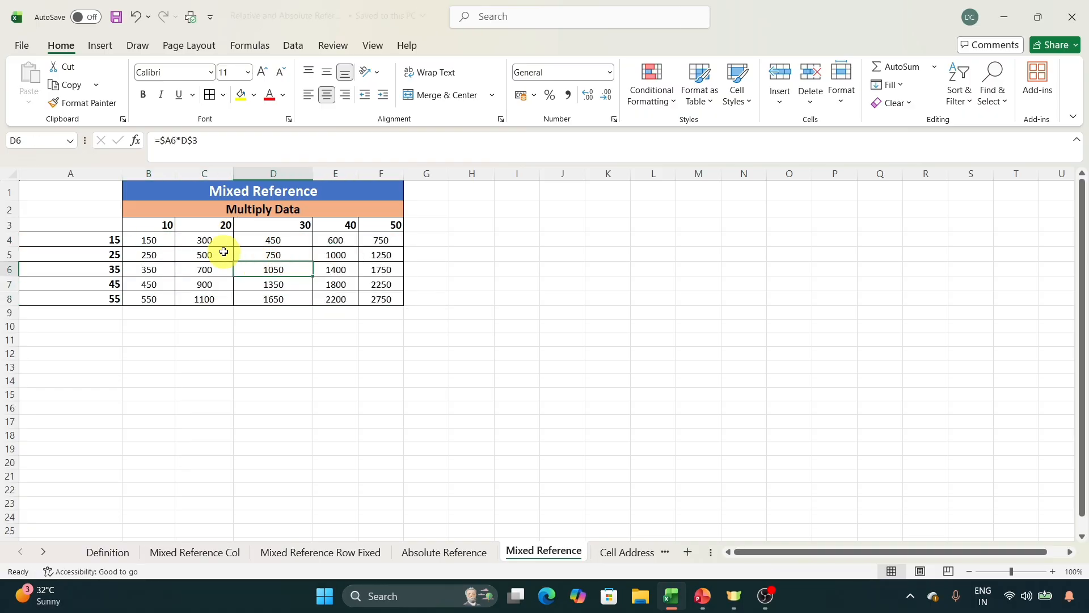
click(290, 146)
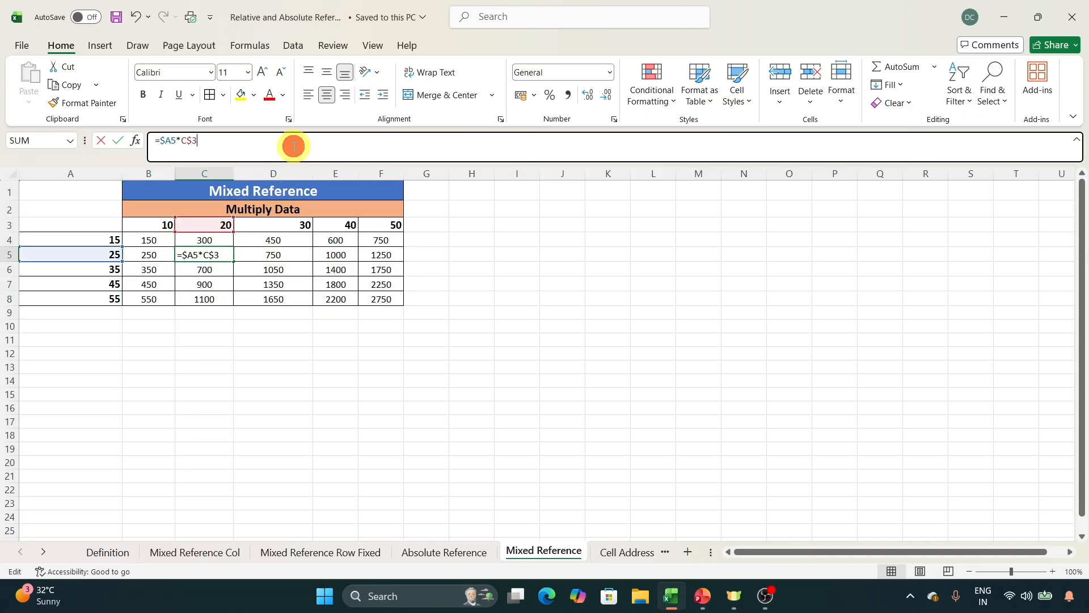
key(Escape)
double_click(218, 281)
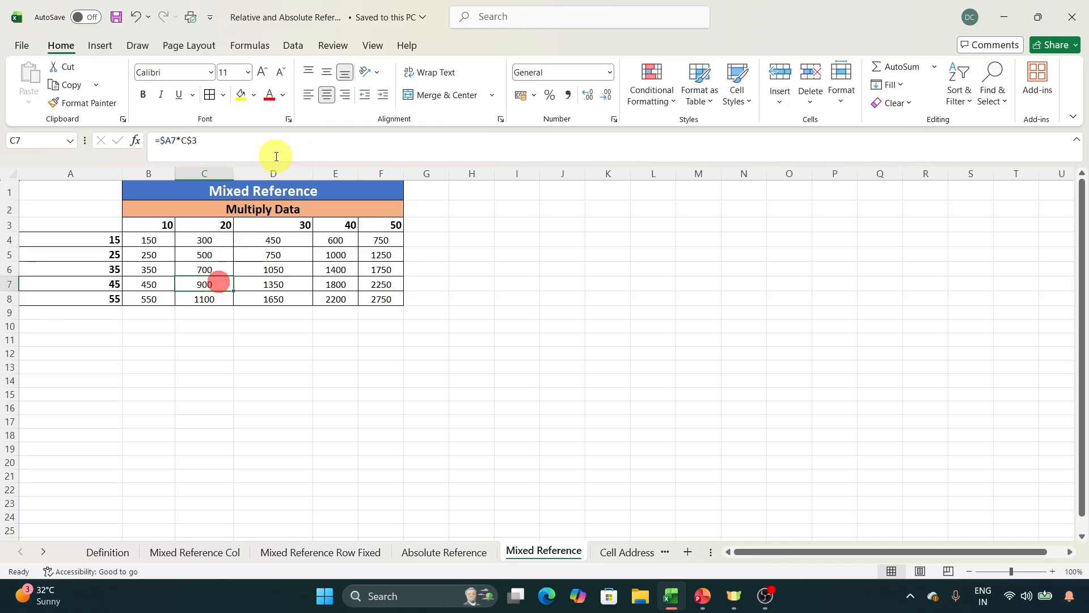
click(261, 316)
click(260, 264)
click(319, 147)
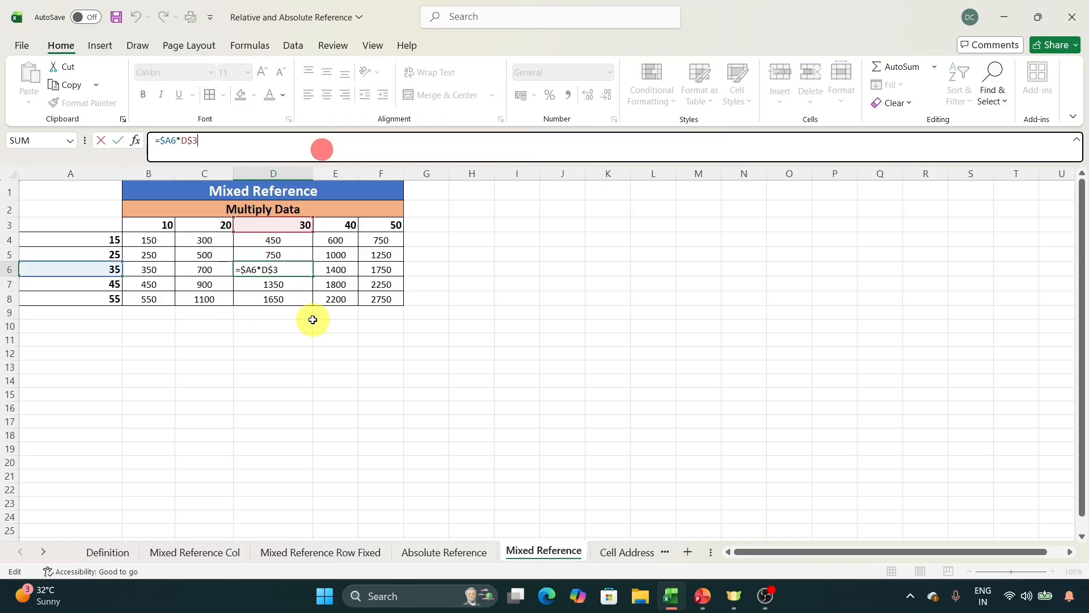
click(309, 316)
click(339, 268)
click(345, 146)
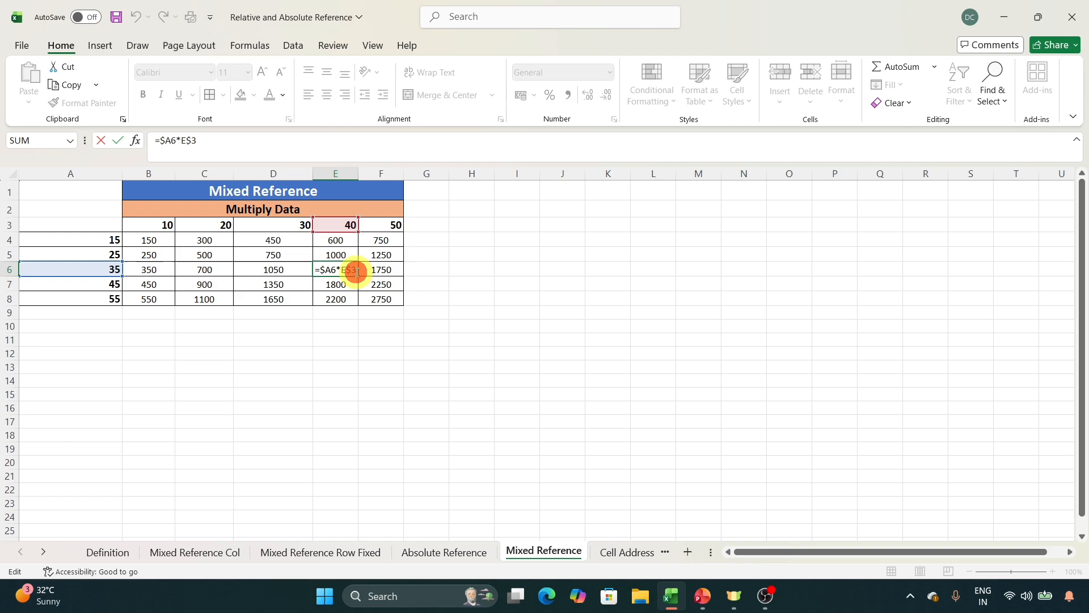
Compare the B4 formula with its source cells B3 and A4 and with the neighbouring formula in C4.
click(161, 243)
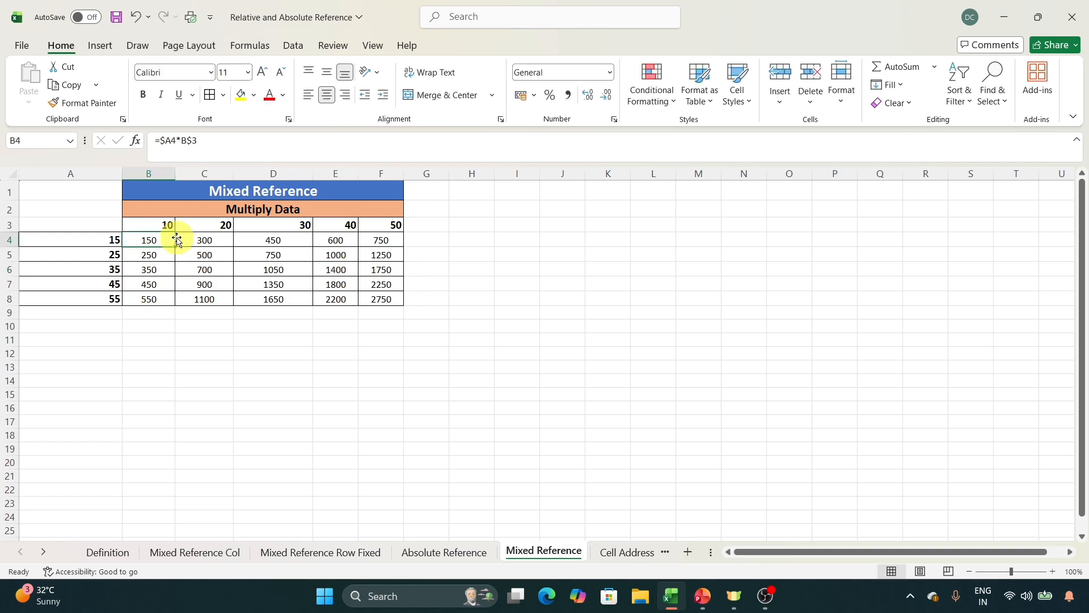
click(161, 225)
click(152, 240)
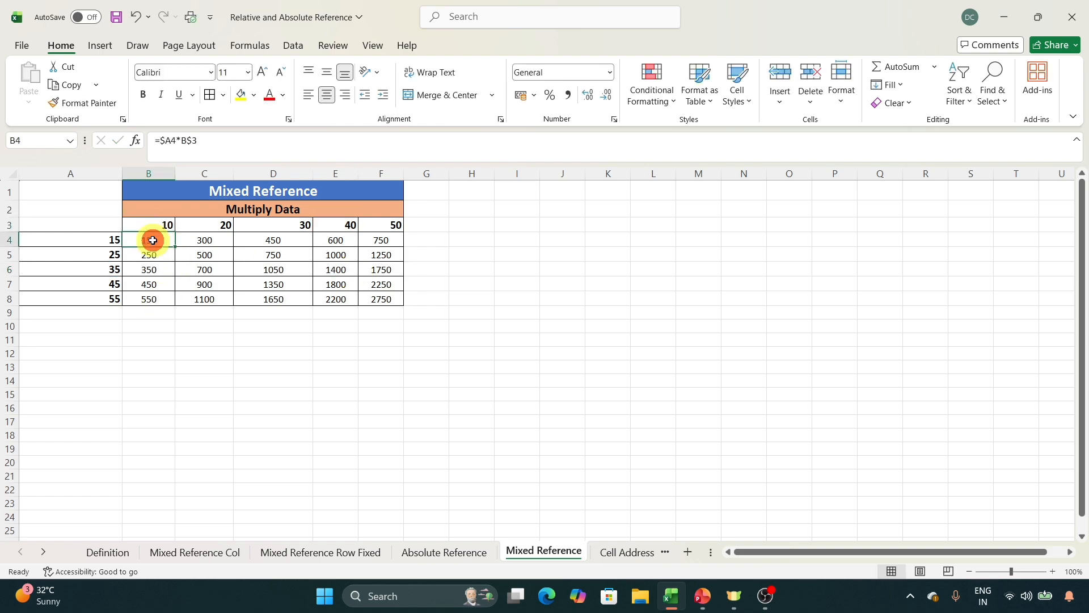
click(202, 240)
click(104, 240)
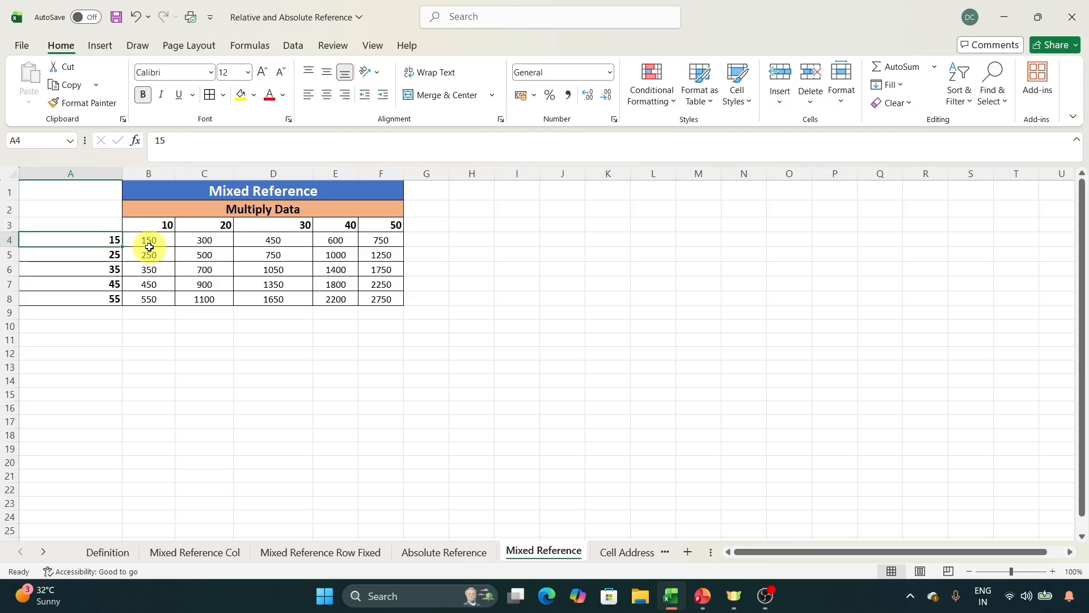